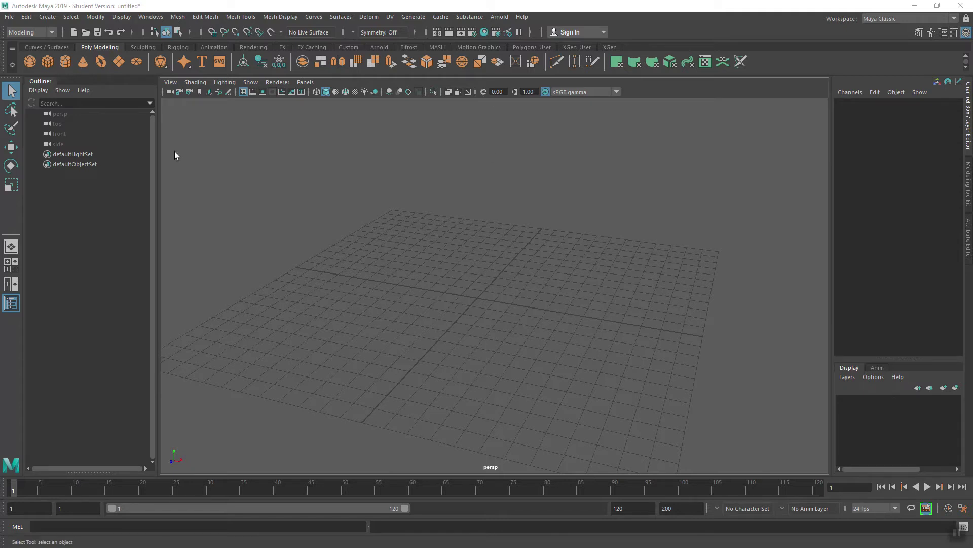
# Step: Start a new project named DAA_Introto3dmodeling_DAA240_SP20 followed by the author's name and project6
pyautogui.click(11, 19)
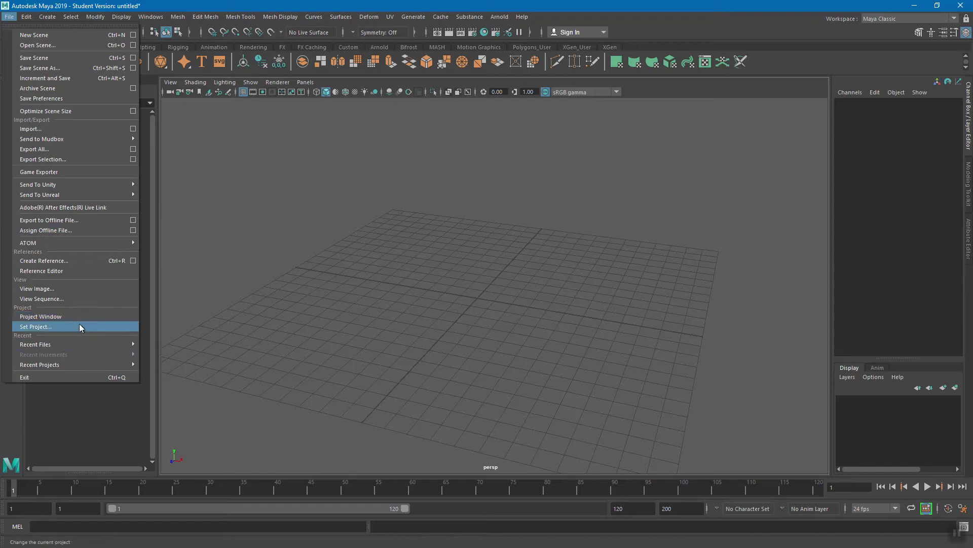
pyautogui.click(57, 315)
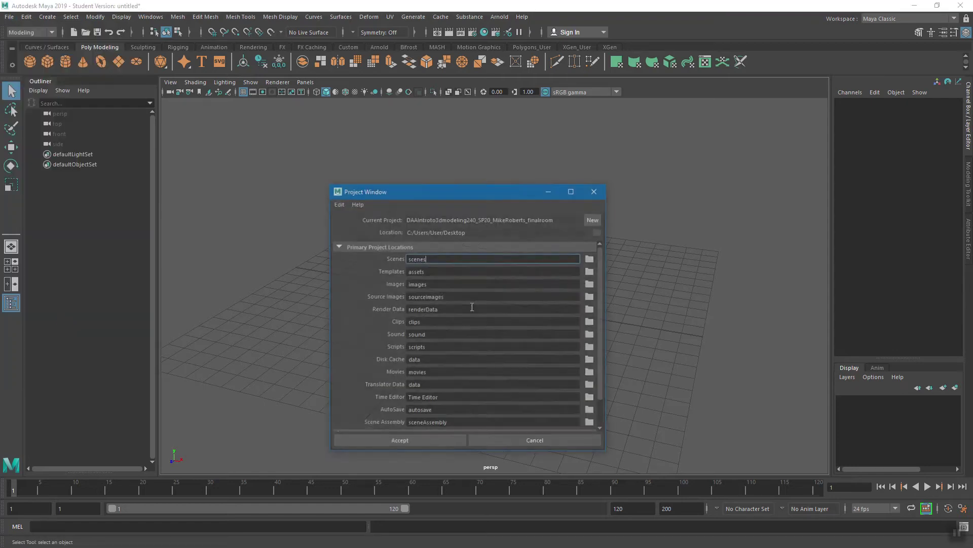
pyautogui.click(594, 219)
pyautogui.click(526, 219)
pyautogui.write('DAA')
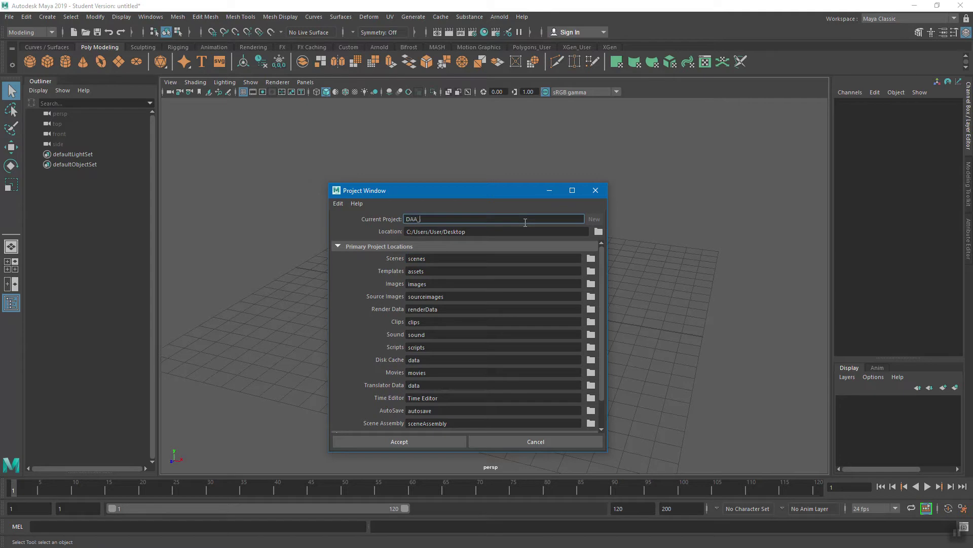
pyautogui.write('_Introto3dmodeling_240')
pyautogui.press('BackSpace')
pyautogui.press('BackSpace')
pyautogui.press('BackSpace')
pyautogui.write('DAA240_SP20_MikeRoberts_project6')
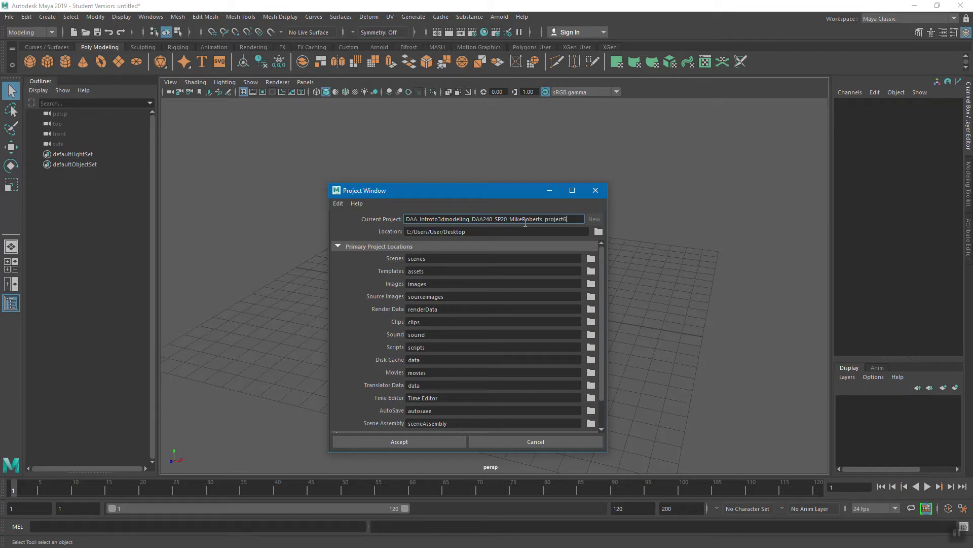
# Step: Set the new project's location to the Desktop and create the project
pyautogui.click(596, 231)
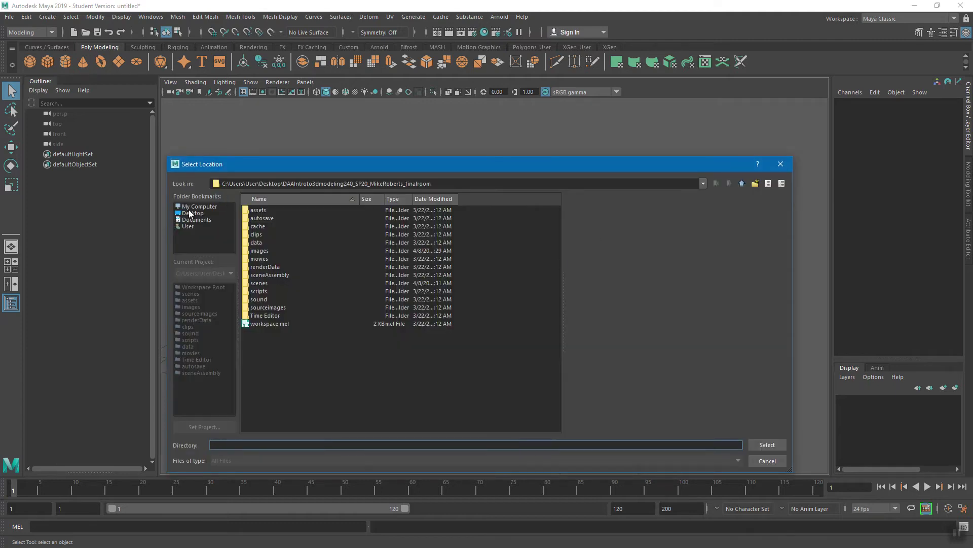
pyautogui.click(192, 213)
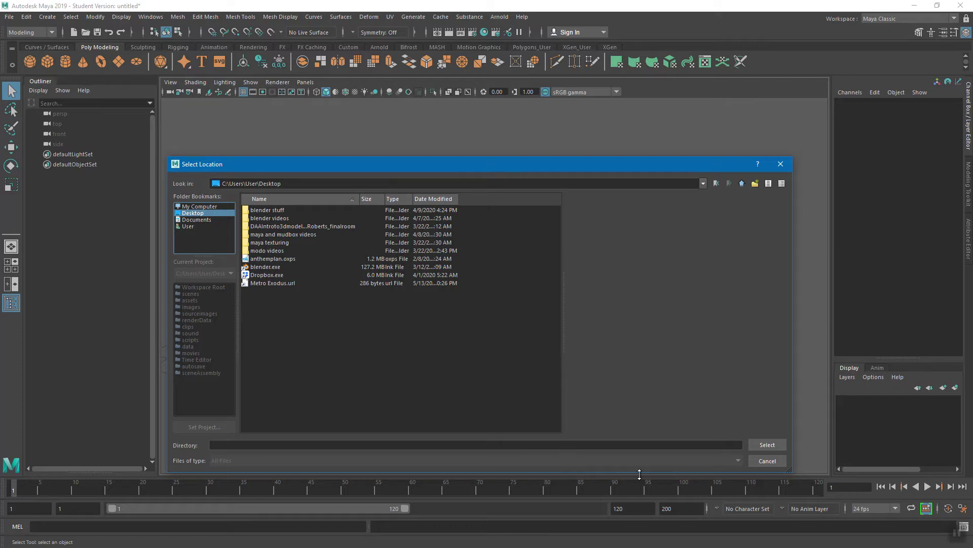
pyautogui.click(764, 444)
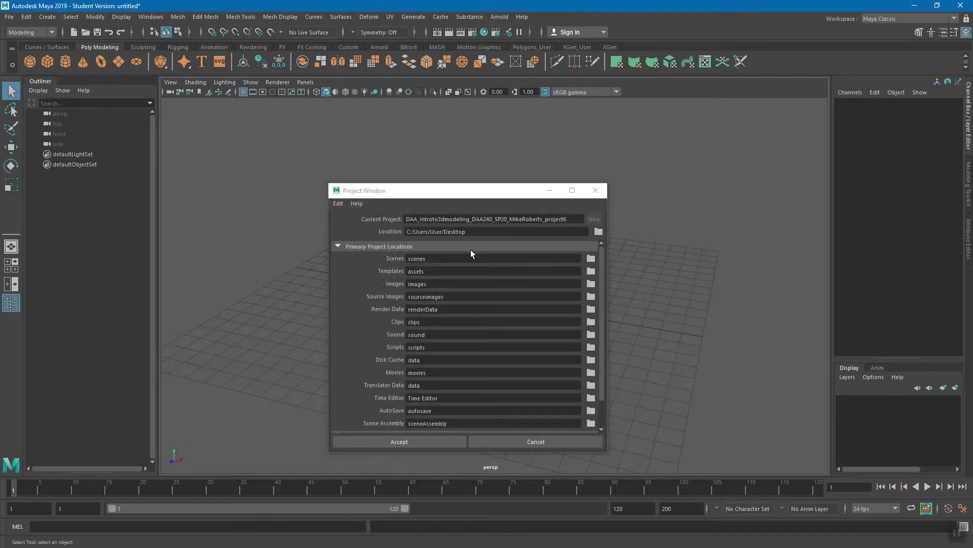
pyautogui.click(421, 442)
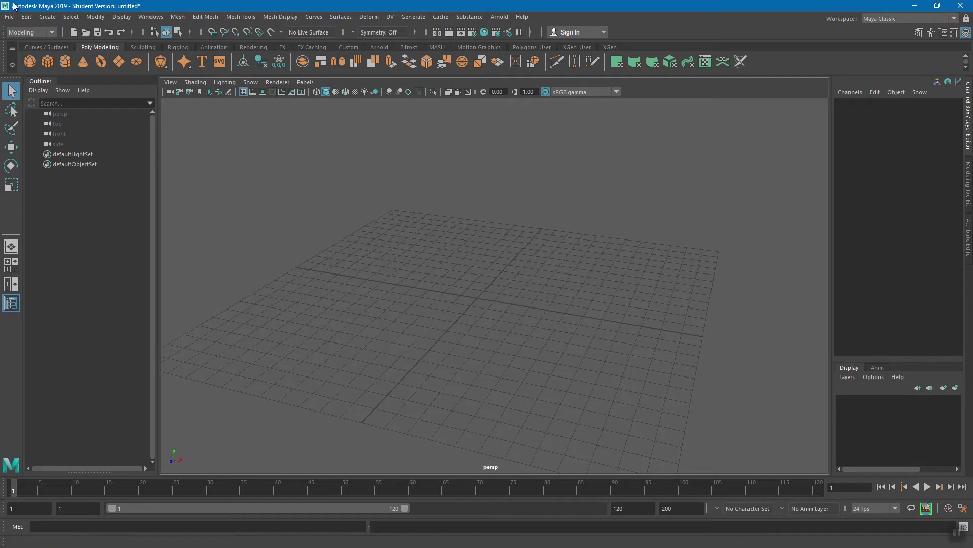
# Step: Set the project6 folder on the Desktop as the current project
pyautogui.click(9, 17)
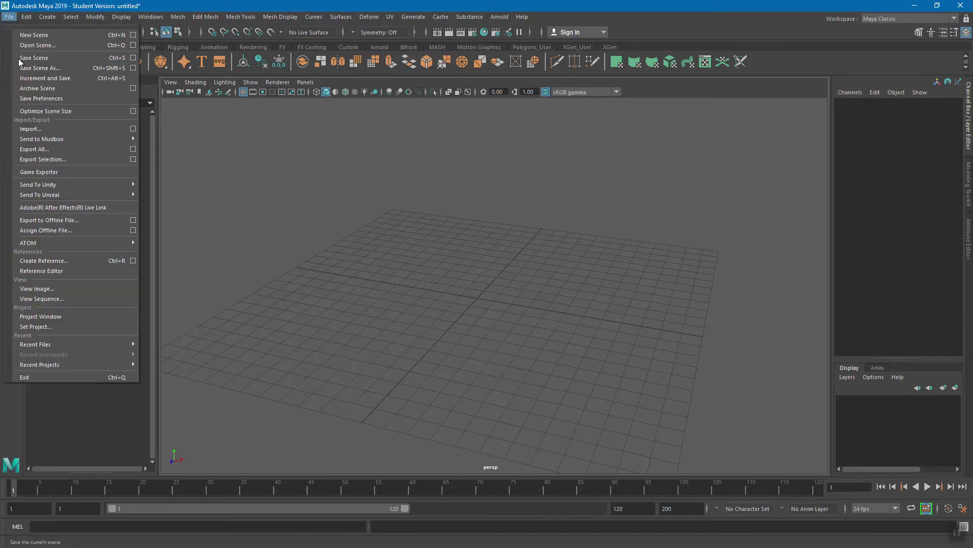
pyautogui.click(52, 327)
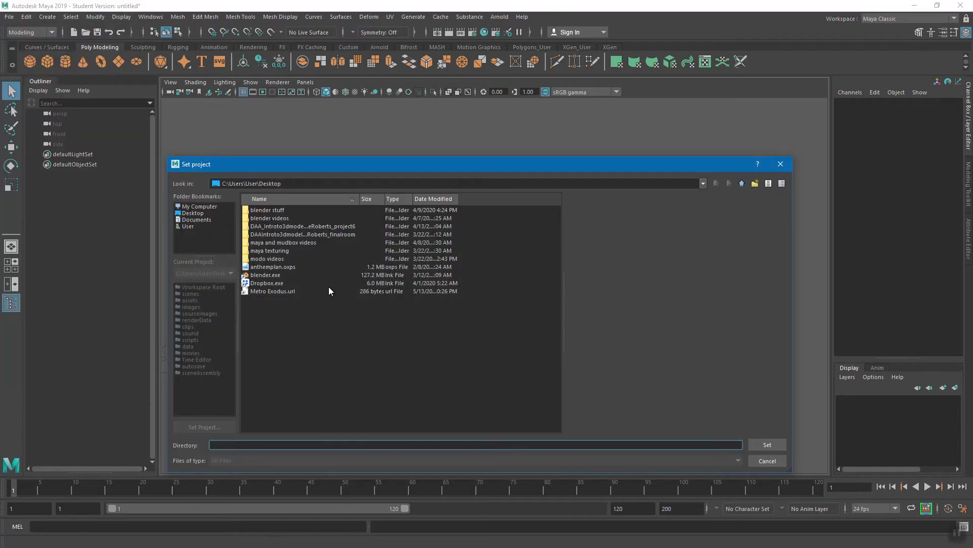
pyautogui.click(316, 226)
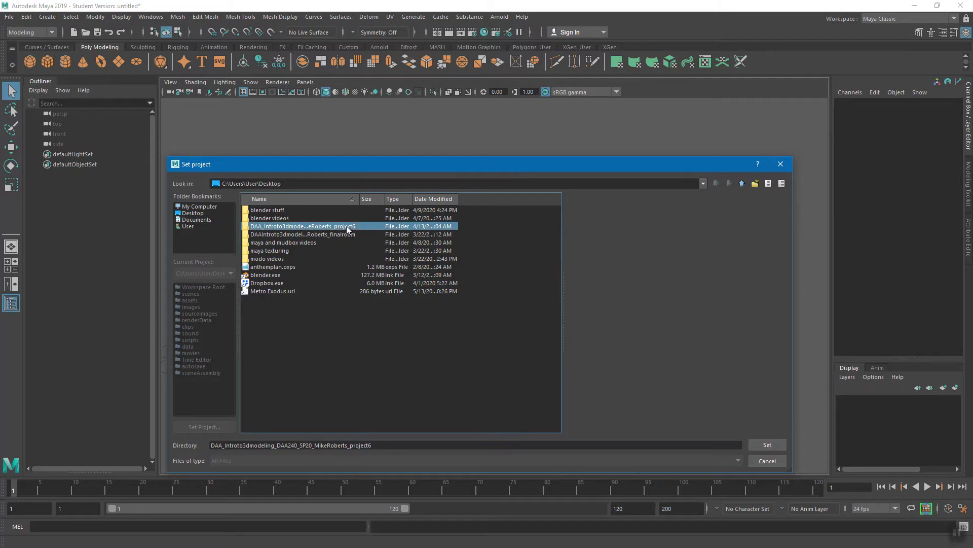
pyautogui.click(774, 449)
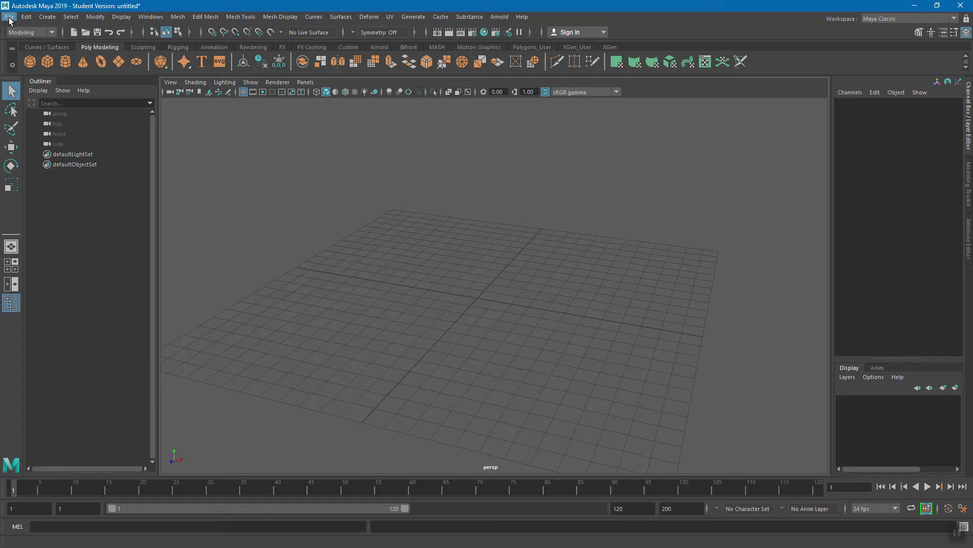
# Step: Import character.fbx from the intro_to_3d_character_2019 folder inside the Teaching folder on drive C
pyautogui.click(9, 18)
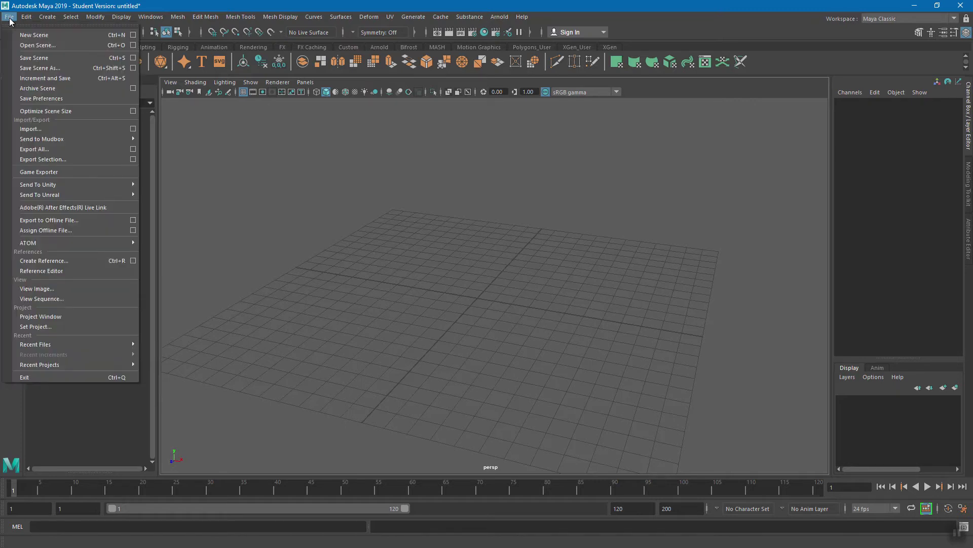
pyautogui.click(54, 129)
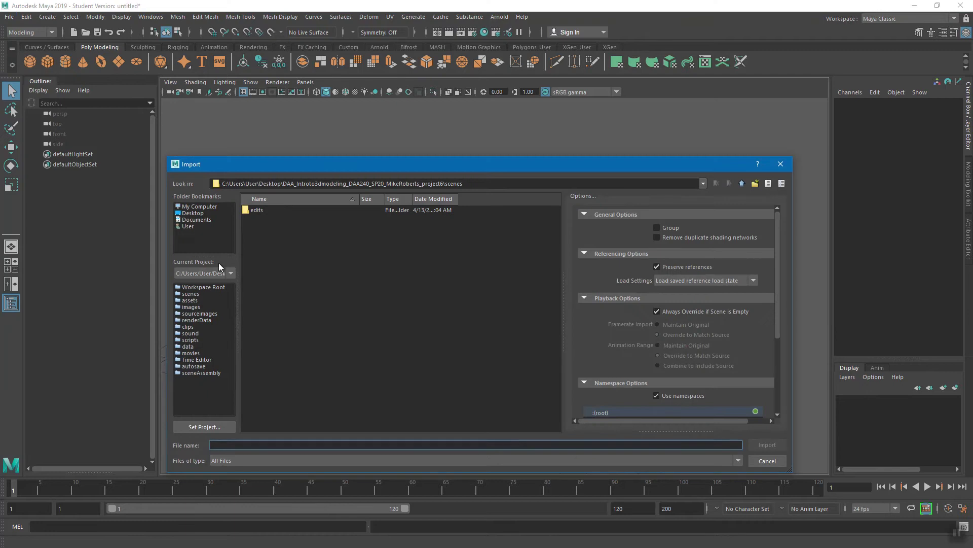
pyautogui.click(198, 207)
pyautogui.doubleClick(250, 210)
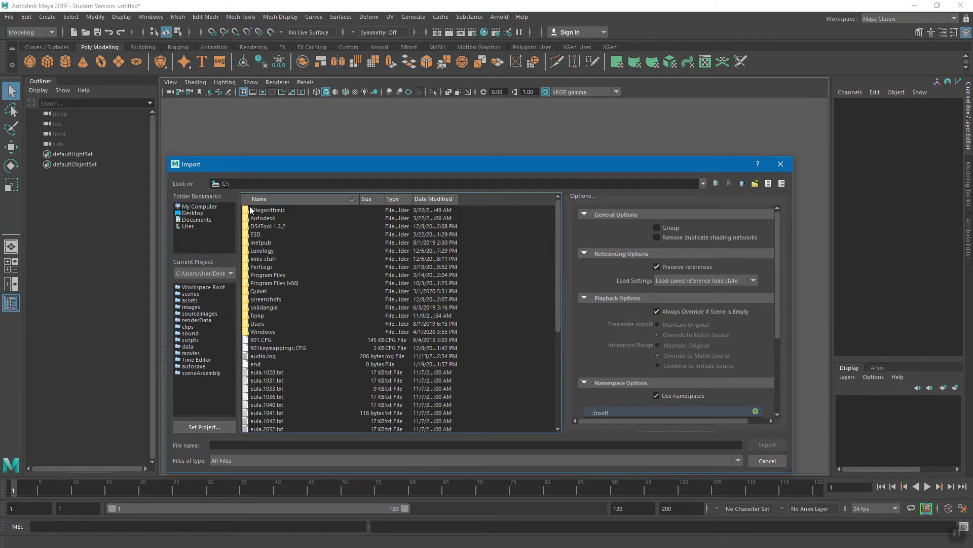
pyautogui.doubleClick(266, 258)
pyautogui.scroll(-3, 339, 330)
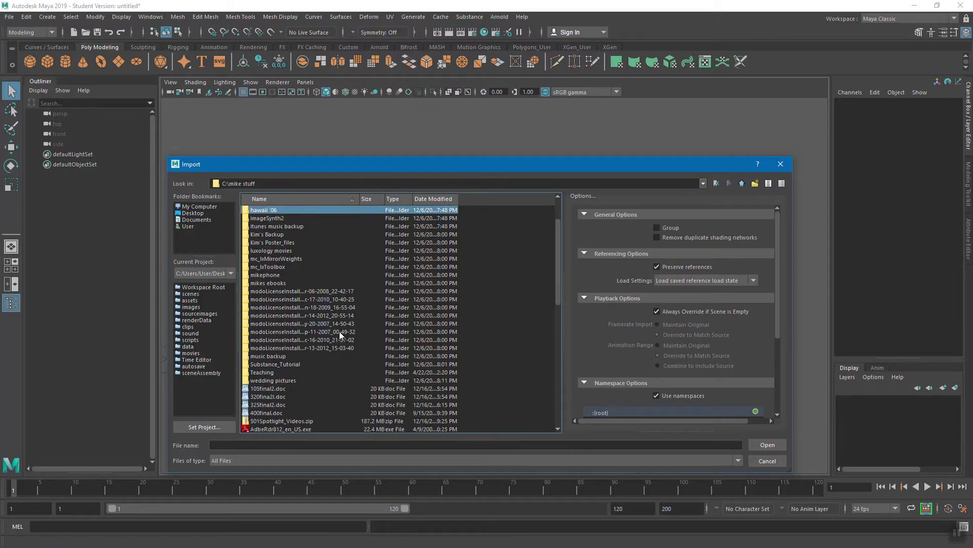
pyautogui.doubleClick(263, 343)
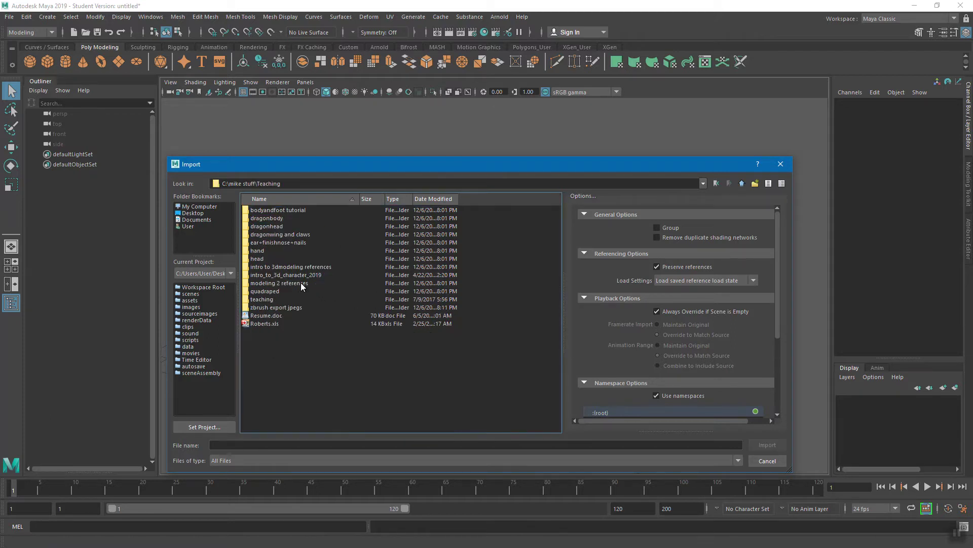
pyautogui.doubleClick(286, 275)
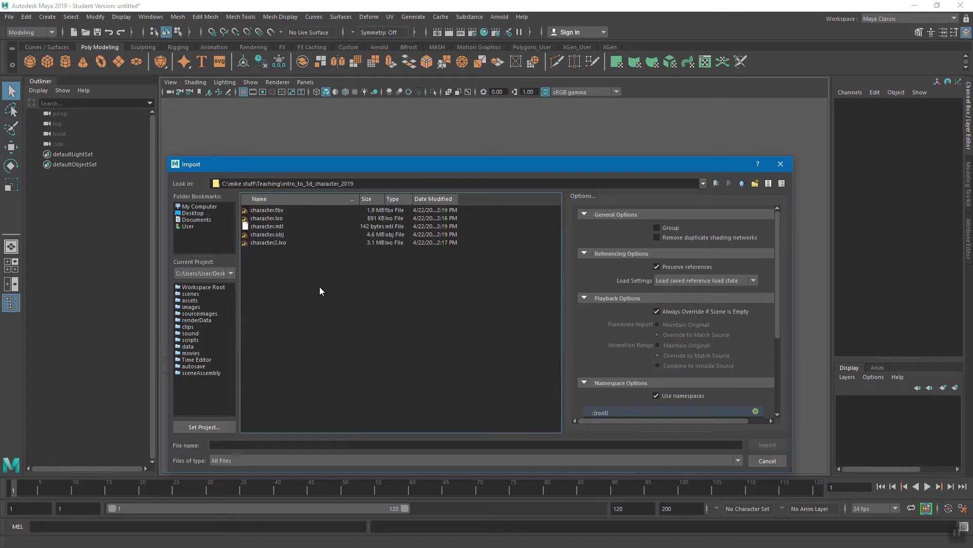
pyautogui.click(272, 210)
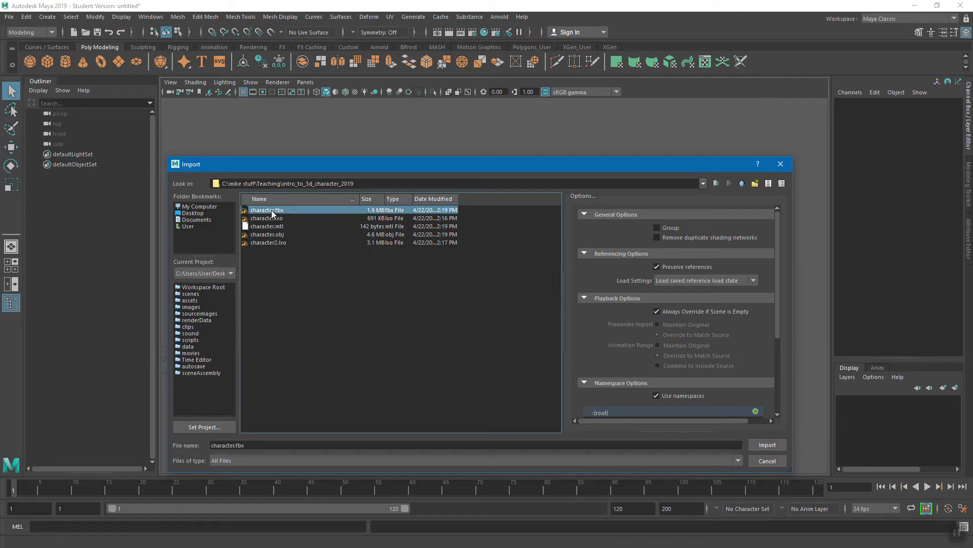
pyautogui.click(768, 445)
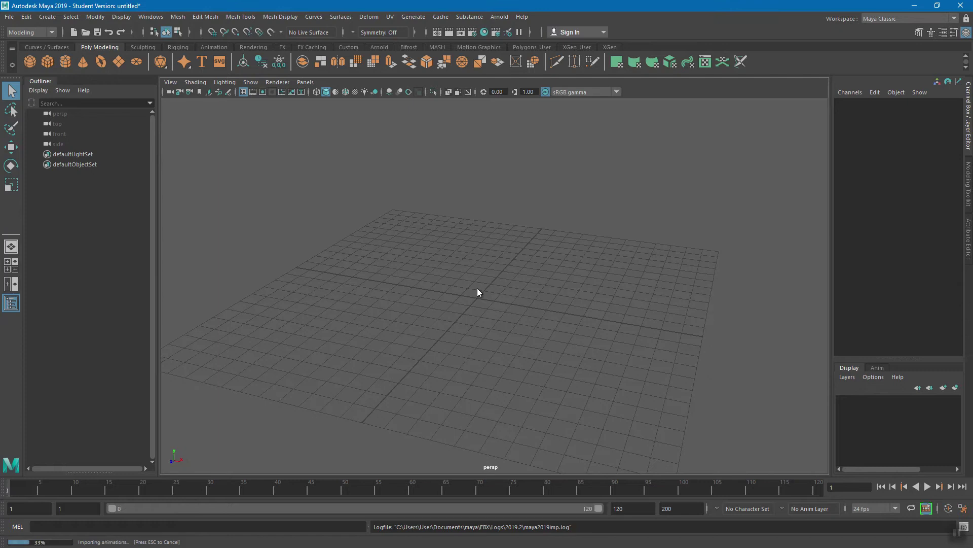
# Step: Select the imported character and examine its mesh up close and from the front, three-quarter and side views
pyautogui.keyDown('alt'); pyautogui.moveTo(491, 306); pyautogui.dragTo(543, 236); pyautogui.keyUp('alt')
pyautogui.scroll(5, 502, 293)
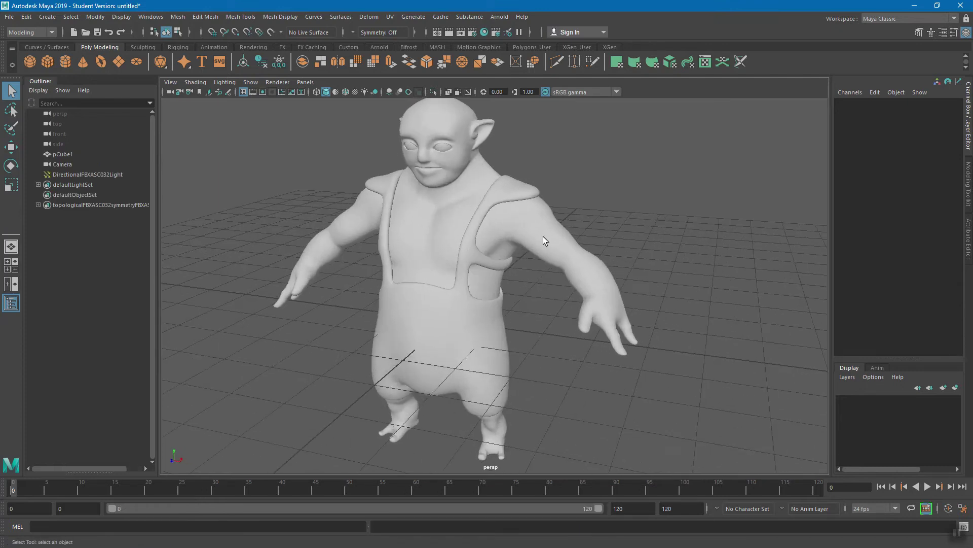
pyautogui.click(543, 236)
pyautogui.scroll(3, 556, 291)
pyautogui.scroll(6, 556, 291)
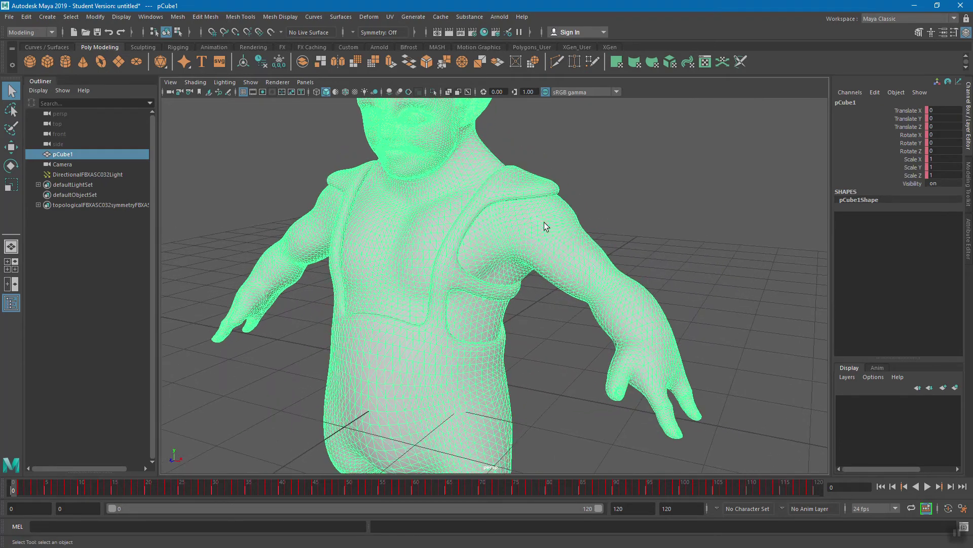
pyautogui.keyDown('alt'); pyautogui.moveTo(548, 218); pyautogui.dragTo(505, 240); pyautogui.keyUp('alt')
pyautogui.keyDown('alt'); pyautogui.moveTo(505, 240); pyautogui.dragTo(591, 266, button='right'); pyautogui.keyUp('alt')
pyautogui.moveTo(591, 266)
pyautogui.keyDown('alt'); pyautogui.mouseDown()
pyautogui.moveTo(567, 251)
pyautogui.moveTo(607, 260)
pyautogui.mouseUp(); pyautogui.keyUp('alt')
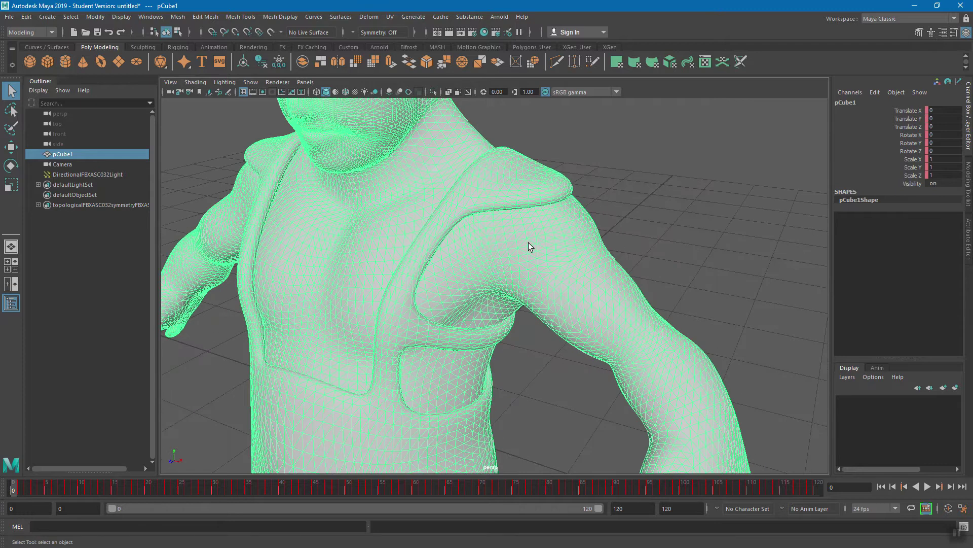
pyautogui.keyDown('alt'); pyautogui.moveTo(644, 253); pyautogui.dragTo(545, 213, button='right'); pyautogui.keyUp('alt')
pyautogui.keyDown('alt'); pyautogui.moveTo(545, 213); pyautogui.dragTo(513, 216); pyautogui.keyUp('alt')
pyautogui.keyDown('alt'); pyautogui.moveTo(560, 239); pyautogui.dragTo(526, 226, button='right'); pyautogui.keyUp('alt')
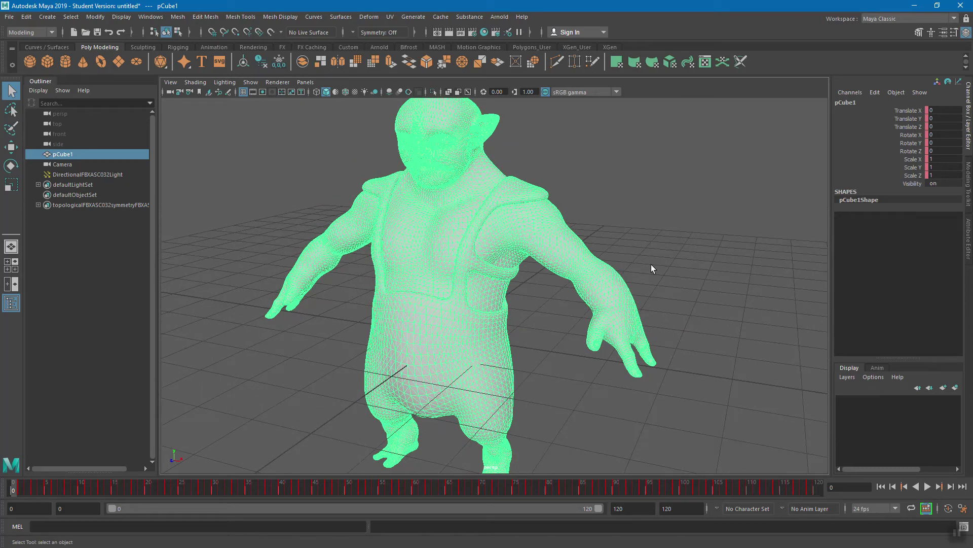
pyautogui.keyDown('alt'); pyautogui.moveTo(616, 255); pyautogui.dragTo(543, 196); pyautogui.keyUp('alt')
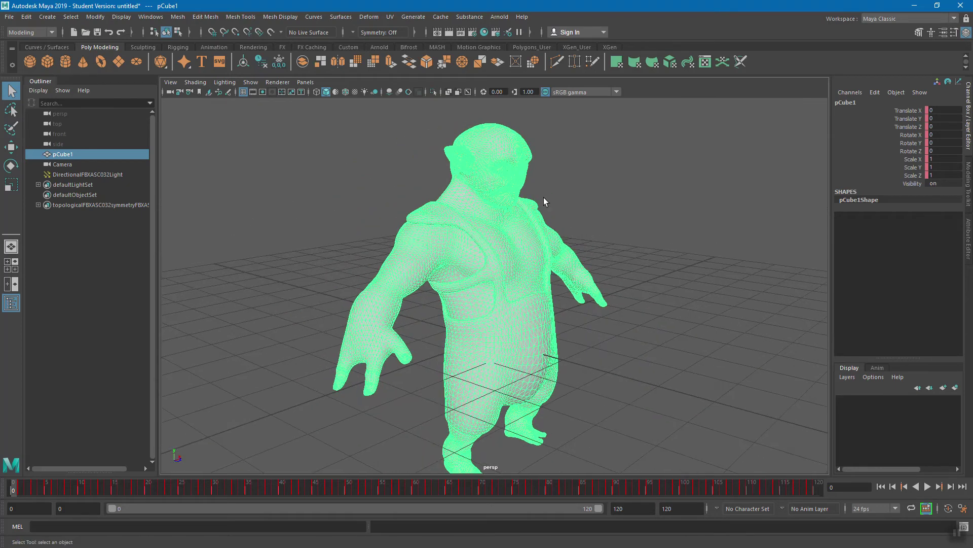
pyautogui.keyDown('alt'); pyautogui.moveTo(642, 278); pyautogui.dragTo(527, 255); pyautogui.keyUp('alt')
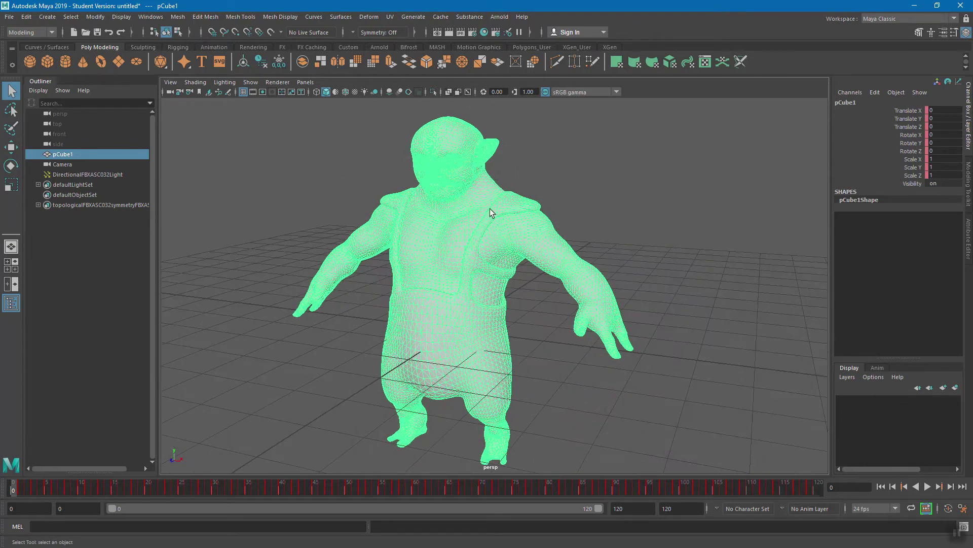
pyautogui.keyDown('alt'); pyautogui.moveTo(571, 410); pyautogui.dragTo(473, 172); pyautogui.keyUp('alt')
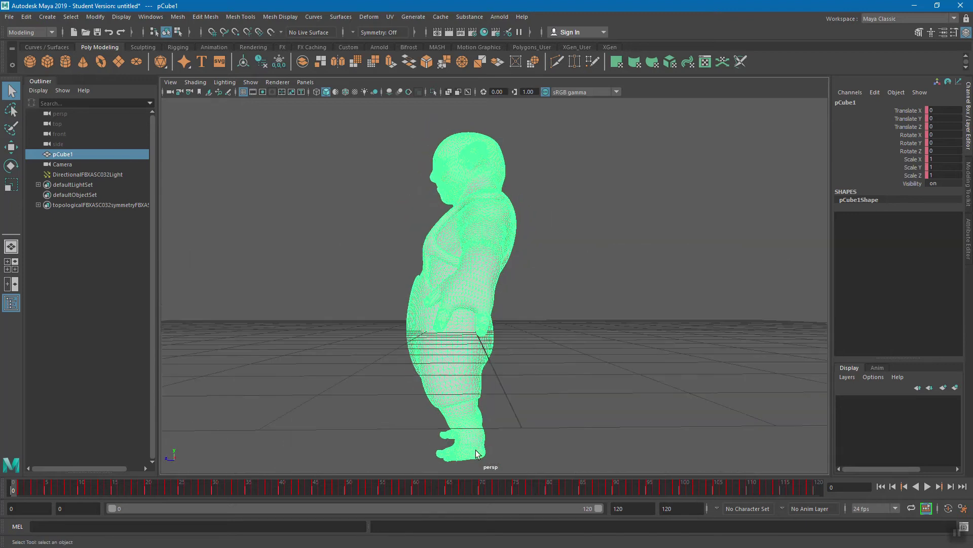
pyautogui.keyDown('alt'); pyautogui.moveTo(447, 361); pyautogui.dragTo(506, 349); pyautogui.keyUp('alt')
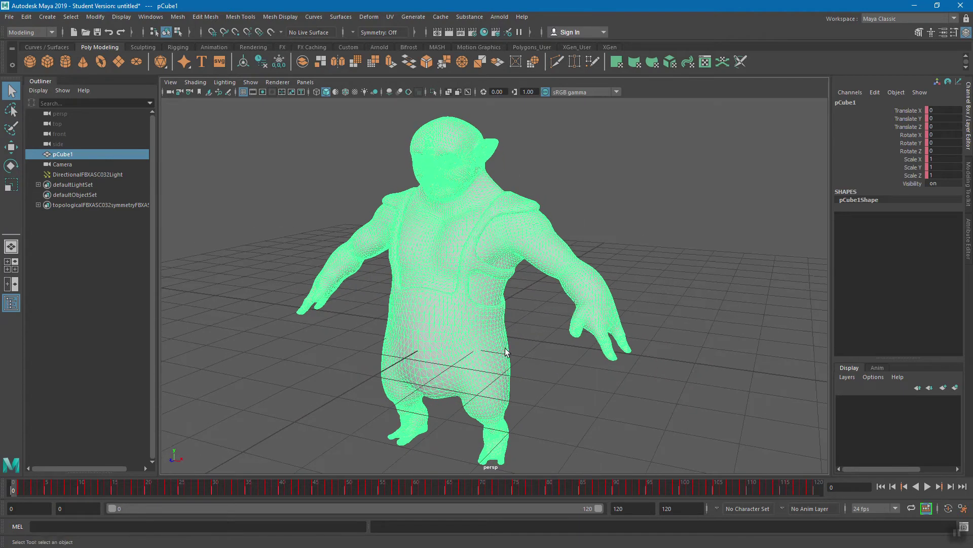
# Step: Break the connections on all of the character mesh's translate, rotate and scale channels, then deselect it
pyautogui.press('w')
pyautogui.click(912, 110)
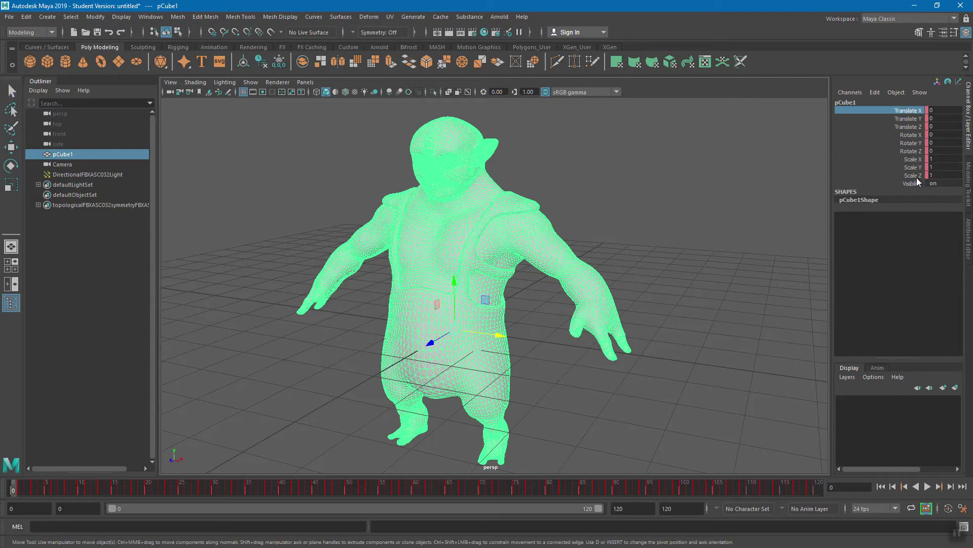
pyautogui.rightClick(916, 113)
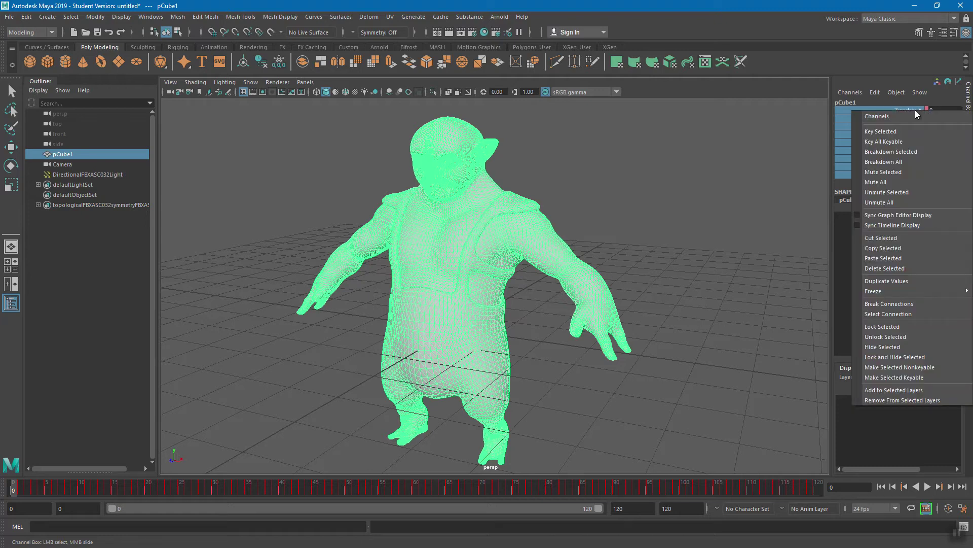
pyautogui.click(895, 303)
pyautogui.press('q')
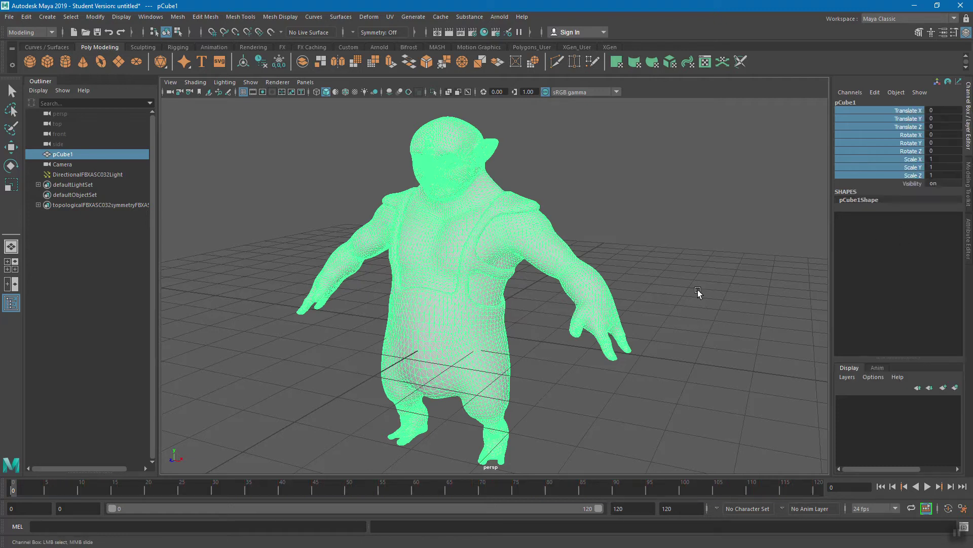
pyautogui.click(706, 212)
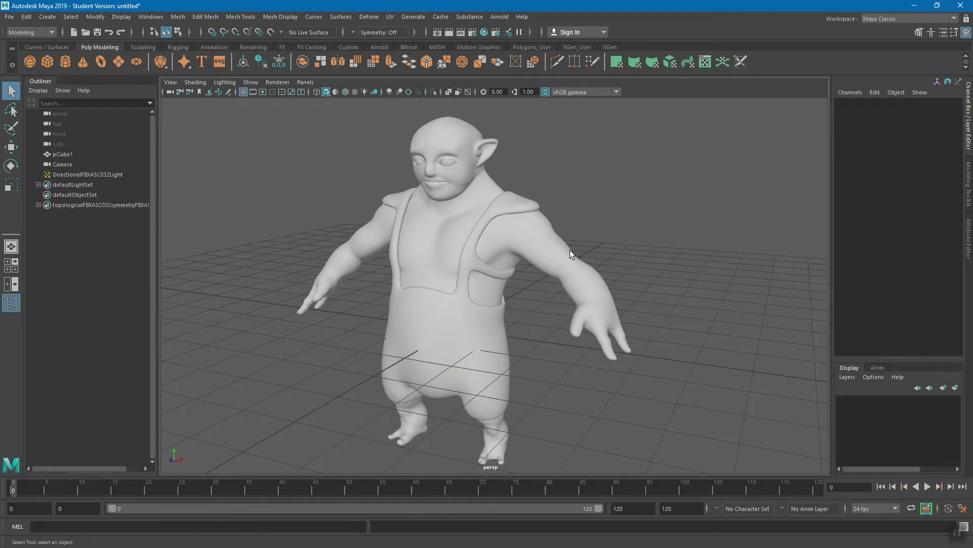
# Step: Reselect the character mesh and review the channel commands available for its Translate X attribute
pyautogui.click(551, 244)
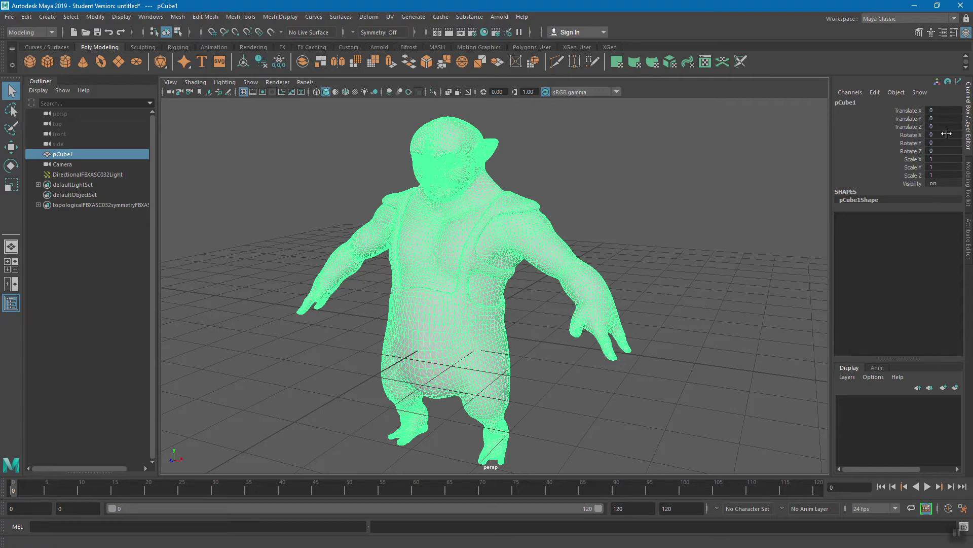
pyautogui.click(915, 109)
pyautogui.rightClick(915, 108)
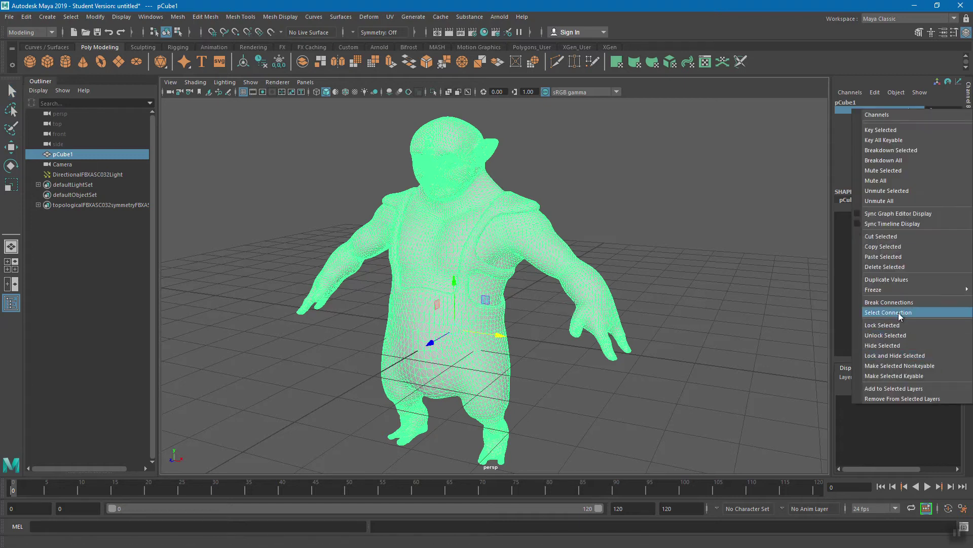
pyautogui.press('q')
pyautogui.click(602, 392)
pyautogui.click(488, 275)
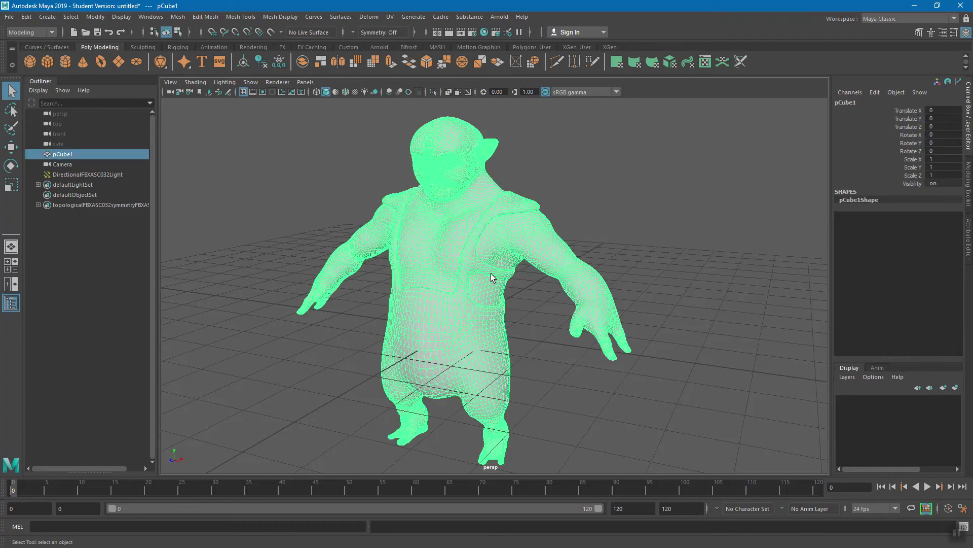
# Step: Set the linear working units to meter in the preferences and save the change
pyautogui.moveTo(505, 299)
pyautogui.keyDown('alt'); pyautogui.mouseDown()
pyautogui.moveTo(528, 294)
pyautogui.moveTo(496, 328)
pyautogui.moveTo(527, 317)
pyautogui.moveTo(510, 308)
pyautogui.mouseUp(); pyautogui.keyUp('alt')
pyautogui.click(152, 13)
pyautogui.moveTo(196, 115)
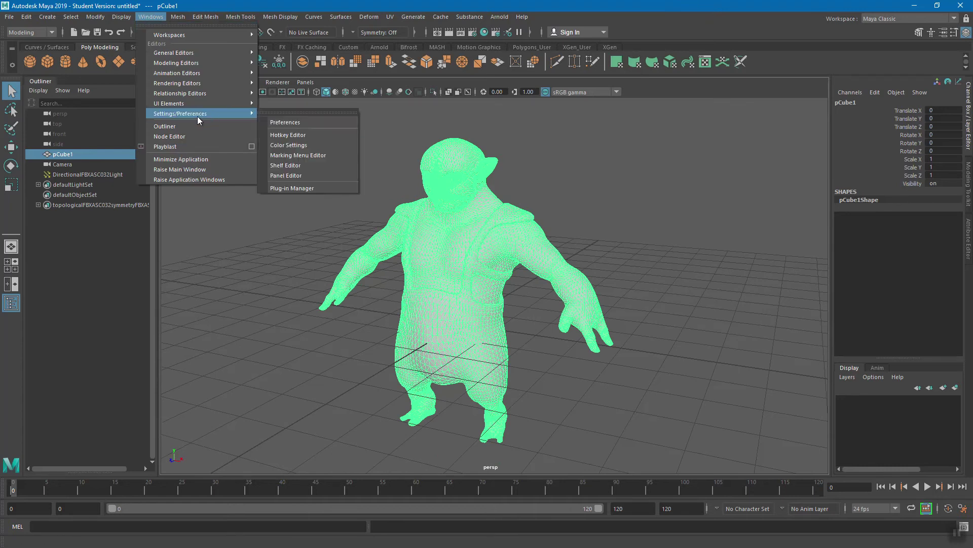
pyautogui.click(296, 122)
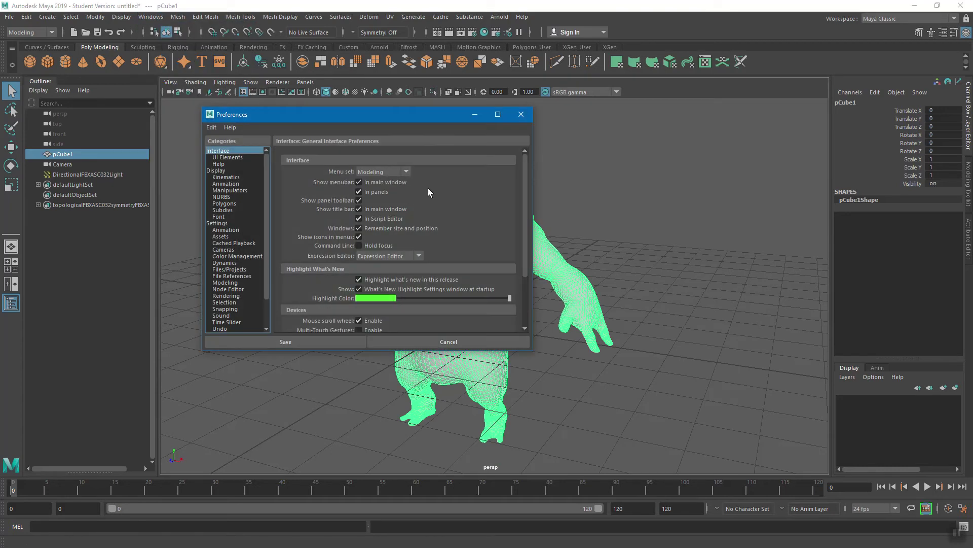
pyautogui.click(215, 223)
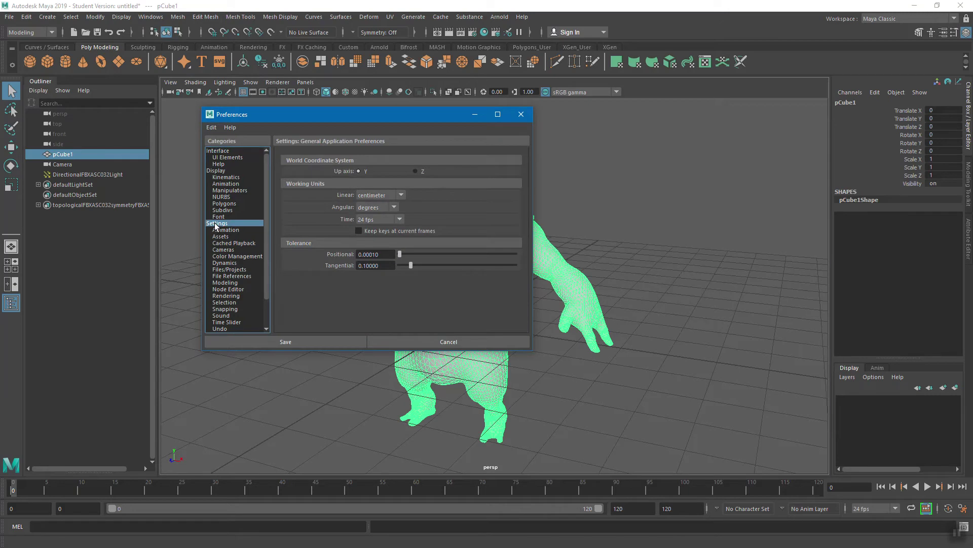
pyautogui.moveTo(289, 116); pyautogui.dragTo(302, 118)
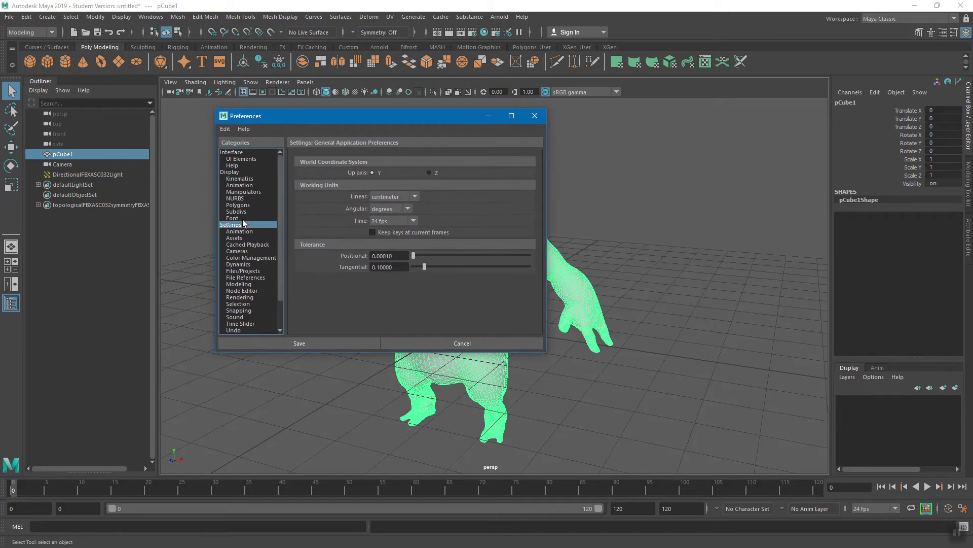
pyautogui.click(387, 196)
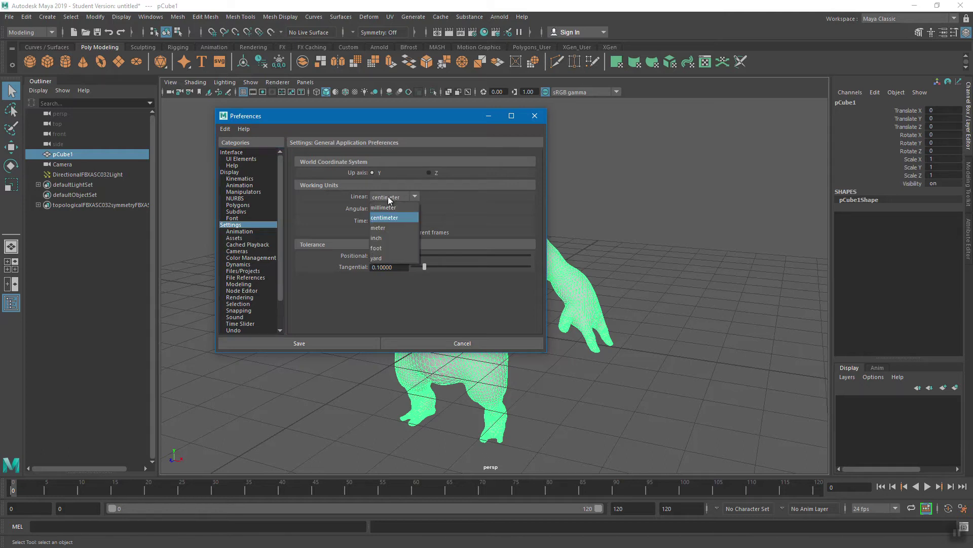
pyautogui.click(390, 227)
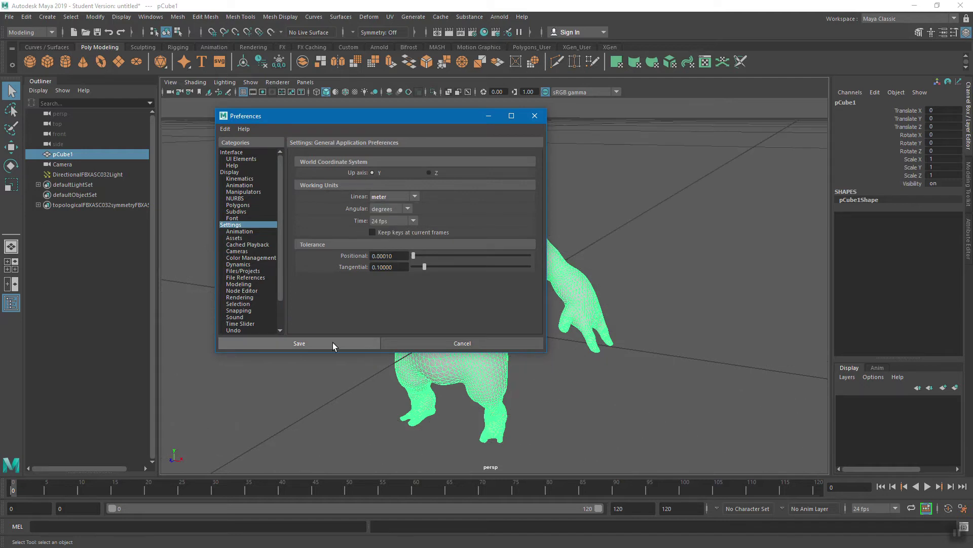
pyautogui.click(335, 344)
# Step: Scale the character mesh up uniformly to about 15.87 so it suits the enlarged grid
pyautogui.scroll(-5, 512, 291)
pyautogui.keyDown('alt'); pyautogui.moveTo(512, 291); pyautogui.dragTo(494, 313); pyautogui.keyUp('alt')
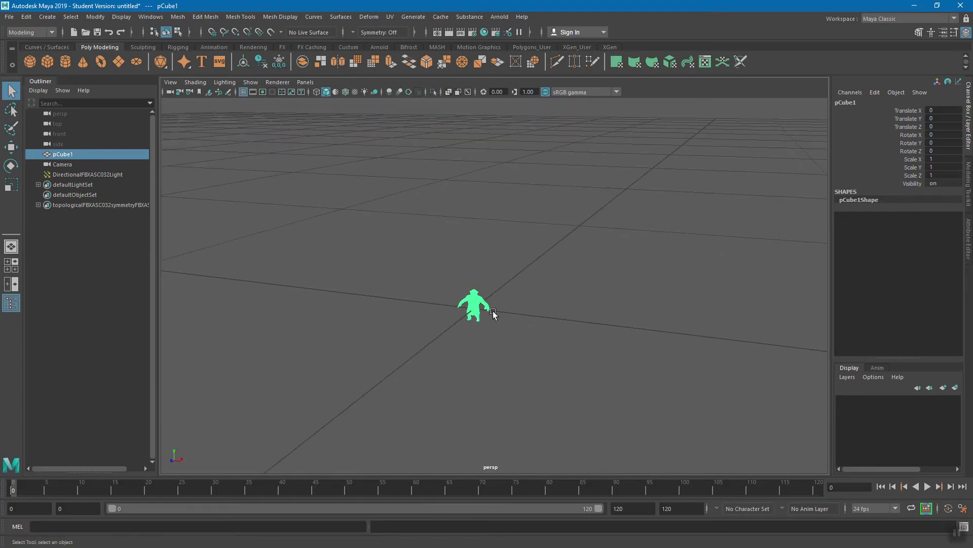
pyautogui.press('r')
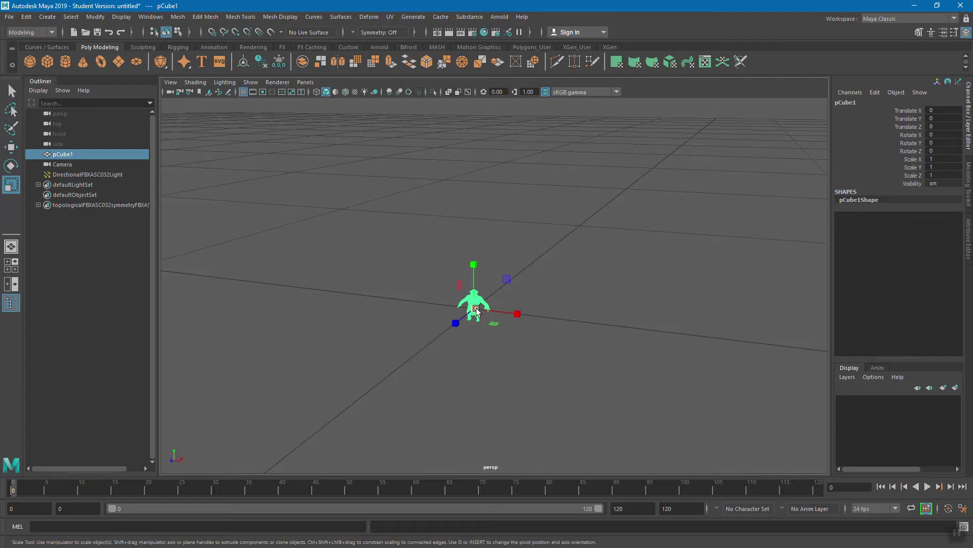
pyautogui.moveTo(475, 309); pyautogui.dragTo(549, 312)
pyautogui.moveTo(473, 311); pyautogui.dragTo(547, 312)
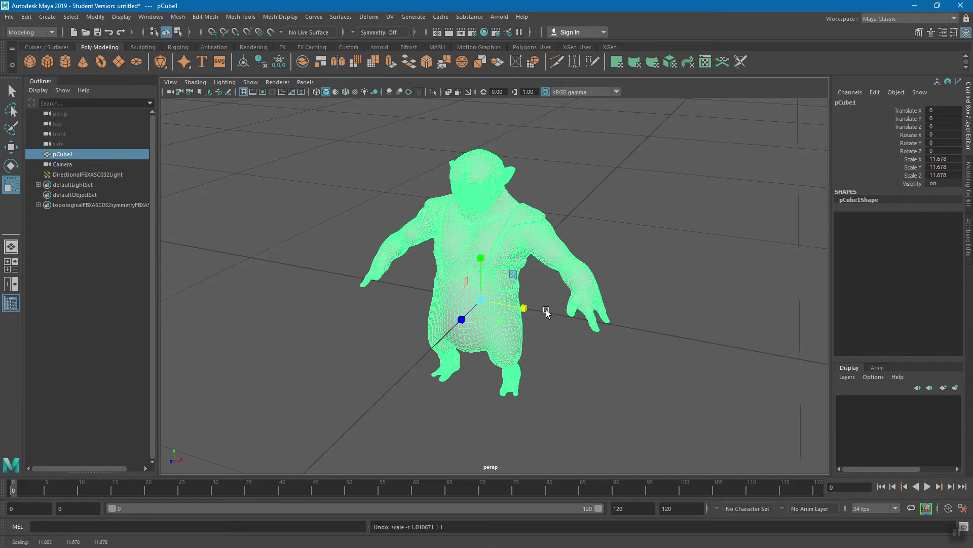
pyautogui.moveTo(482, 300); pyautogui.dragTo(725, 285)
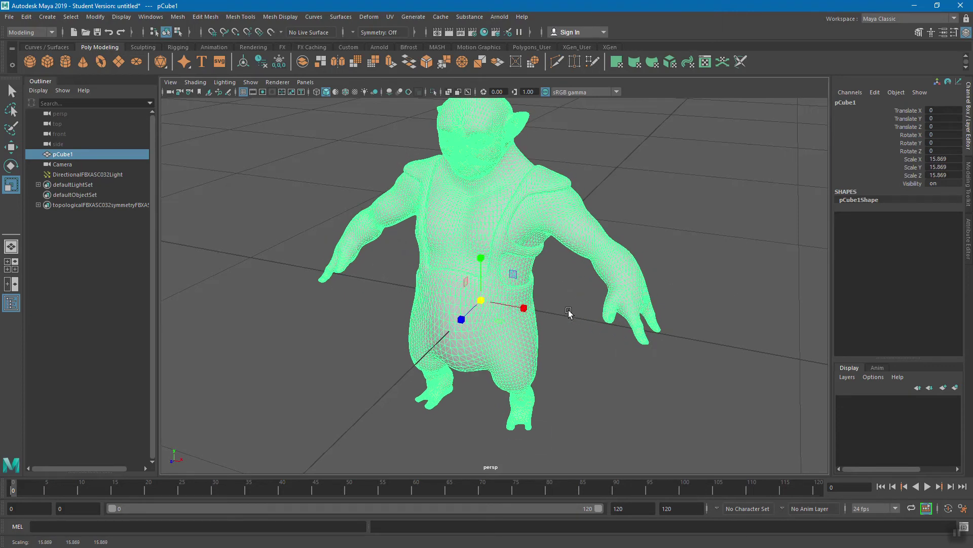
# Step: Enlarge the character mesh further to a uniform scale of about 18.8, undoing any vertical-only stretch
pyautogui.moveTo(481, 258); pyautogui.dragTo(693, 273)
pyautogui.hotkey('ctrl', 'z')
pyautogui.keyDown('alt'); pyautogui.moveTo(664, 318); pyautogui.dragTo(507, 329); pyautogui.keyUp('alt')
pyautogui.moveTo(638, 318)
pyautogui.mouseDown(button='middle')
pyautogui.moveTo(663, 319)
pyautogui.moveTo(628, 321)
pyautogui.mouseUp(button='middle')
pyautogui.moveTo(628, 321)
pyautogui.keyDown('alt'); pyautogui.mouseDown()
pyautogui.moveTo(619, 309)
pyautogui.moveTo(598, 319)
pyautogui.moveTo(628, 325)
pyautogui.moveTo(620, 315)
pyautogui.moveTo(611, 317)
pyautogui.moveTo(628, 321)
pyautogui.moveTo(587, 336)
pyautogui.moveTo(599, 322)
pyautogui.moveTo(655, 333)
pyautogui.moveTo(619, 335)
pyautogui.mouseUp(); pyautogui.keyUp('alt')
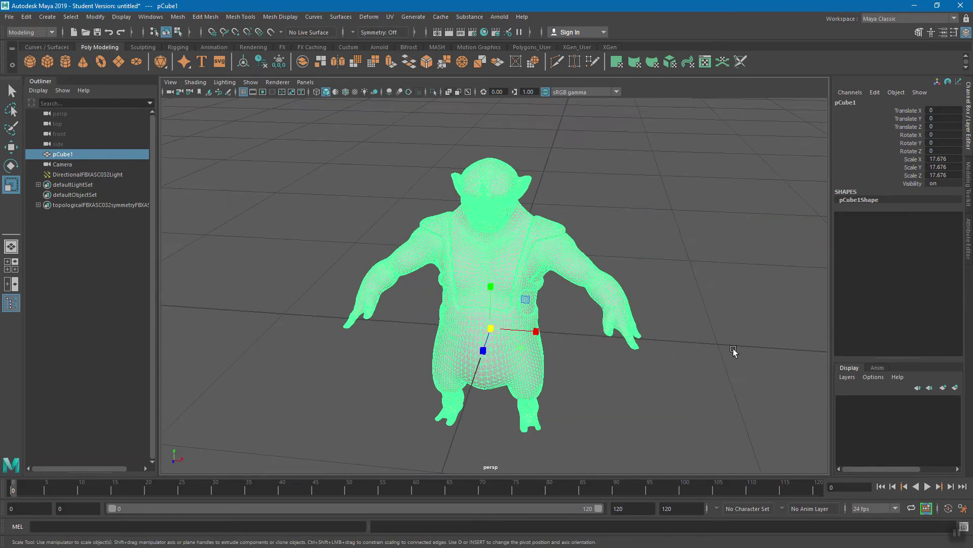
pyautogui.keyDown('alt'); pyautogui.moveTo(391, 325); pyautogui.dragTo(603, 289); pyautogui.keyUp('alt')
pyautogui.moveTo(603, 289); pyautogui.dragTo(599, 294, button='middle')
pyautogui.keyDown('alt'); pyautogui.moveTo(599, 292); pyautogui.dragTo(630, 311); pyautogui.keyUp('alt')
pyautogui.moveTo(622, 305); pyautogui.dragTo(625, 305, button='middle')
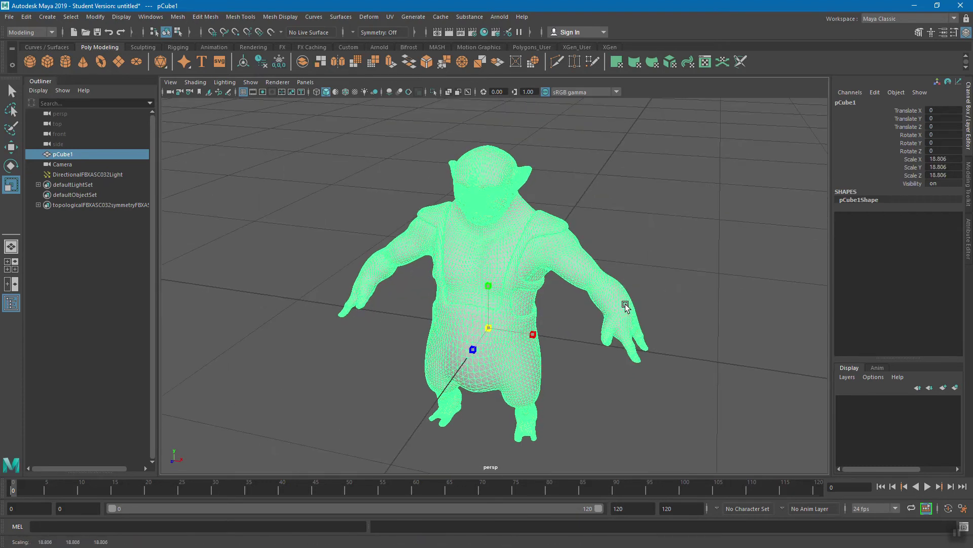
# Step: Freeze the character mesh's transformations and return to the Select tool
pyautogui.click(96, 17)
pyautogui.click(128, 63)
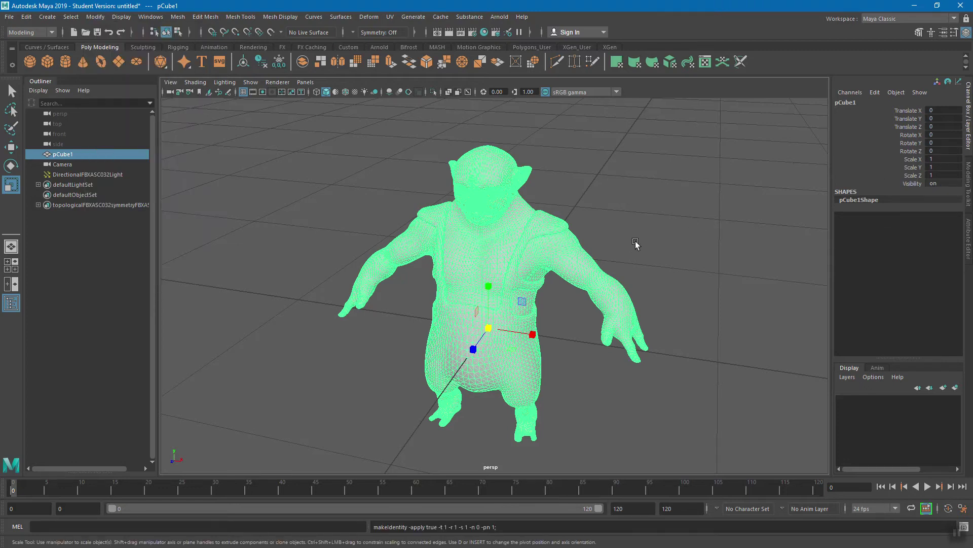
pyautogui.press('q')
pyautogui.keyDown('alt'); pyautogui.moveTo(641, 256); pyautogui.dragTo(617, 270); pyautogui.keyUp('alt')
pyautogui.click(9, 17)
pyautogui.click(42, 68)
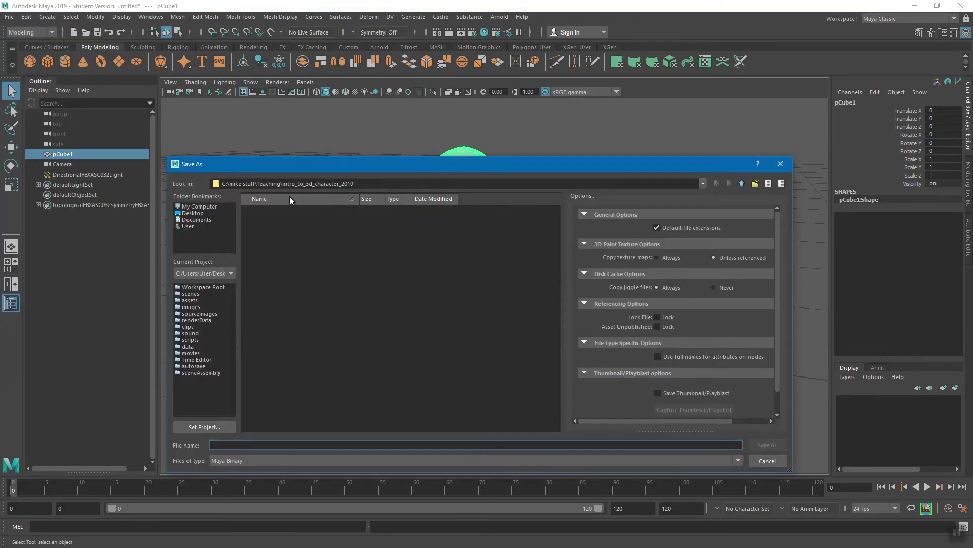
pyautogui.click(767, 461)
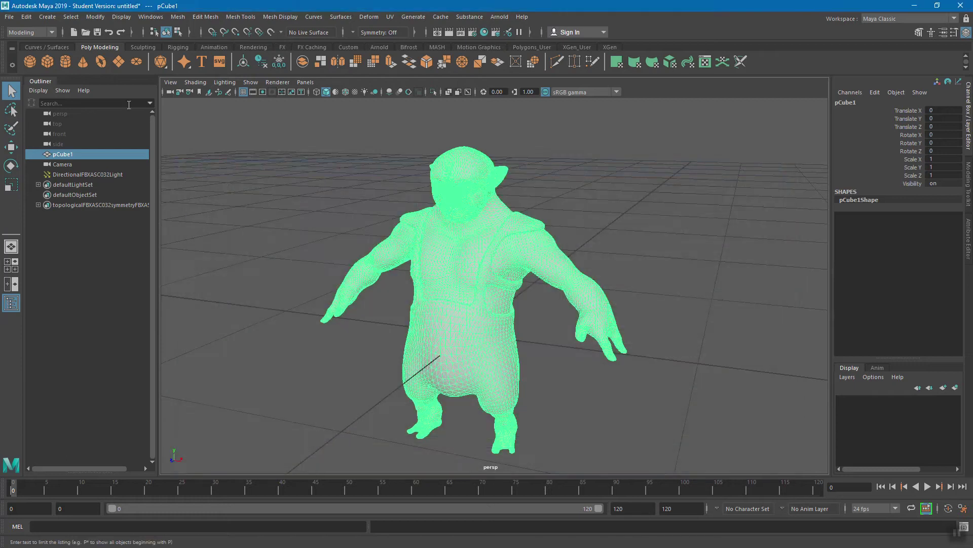
# Step: Set the current project to the DAA_Introto3dmodeling project6 folder on the desktop
pyautogui.click(9, 16)
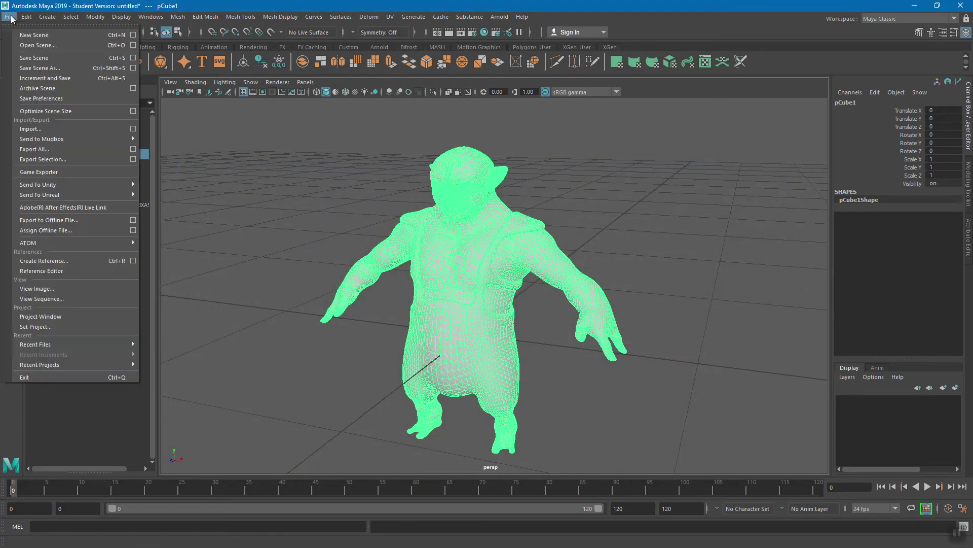
pyautogui.click(66, 327)
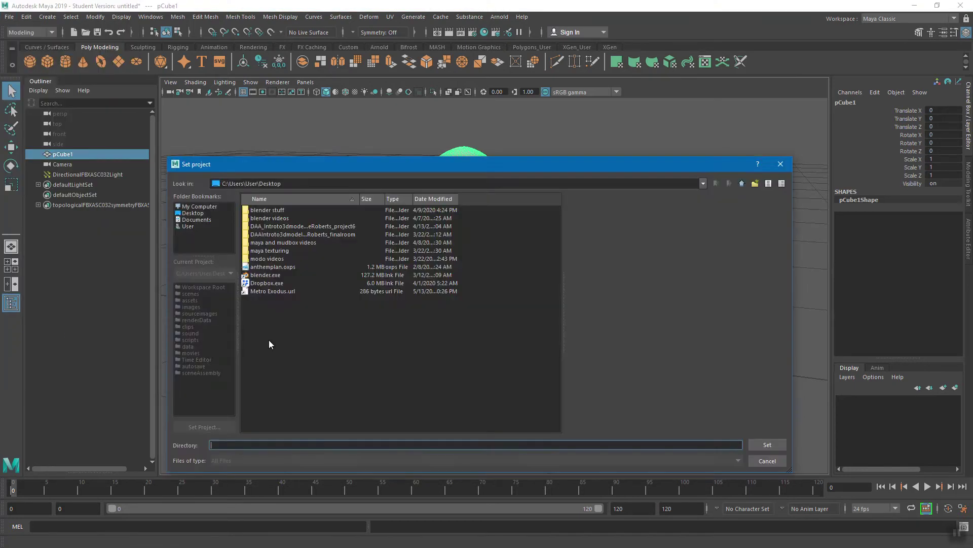
pyautogui.click(321, 227)
pyautogui.click(767, 445)
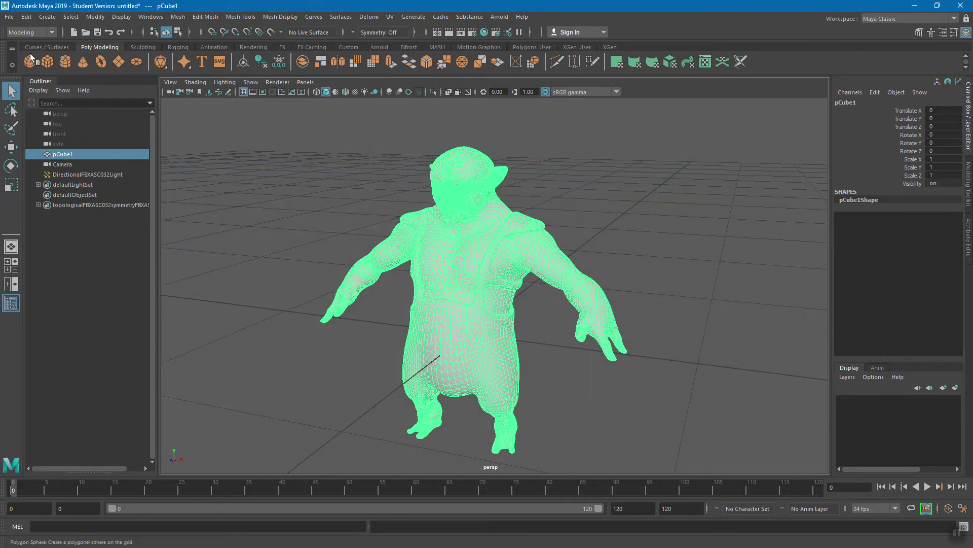
# Step: Save the scene as Maya Binary in the project's scenes folder, reusing the copied project folder name as the file name
pyautogui.click(9, 17)
pyautogui.click(38, 67)
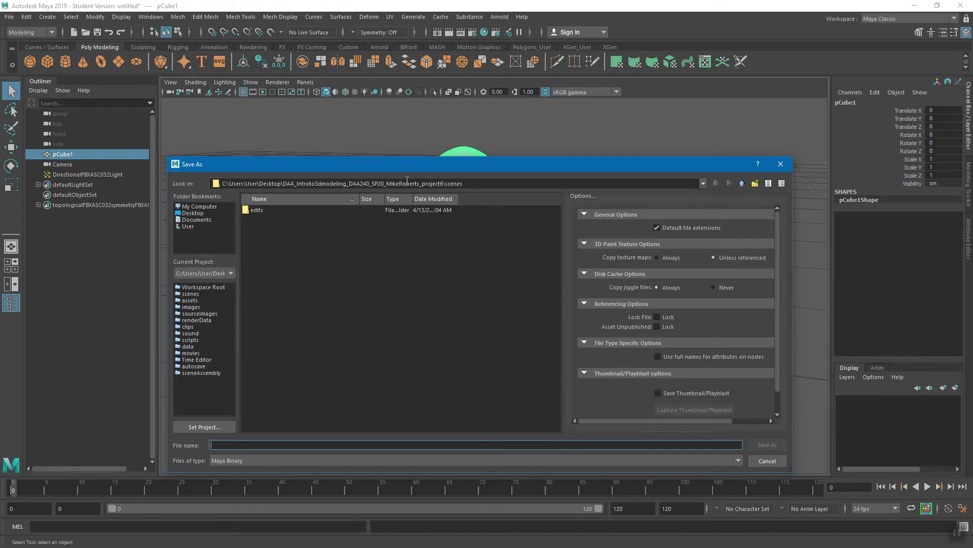
pyautogui.click(414, 184)
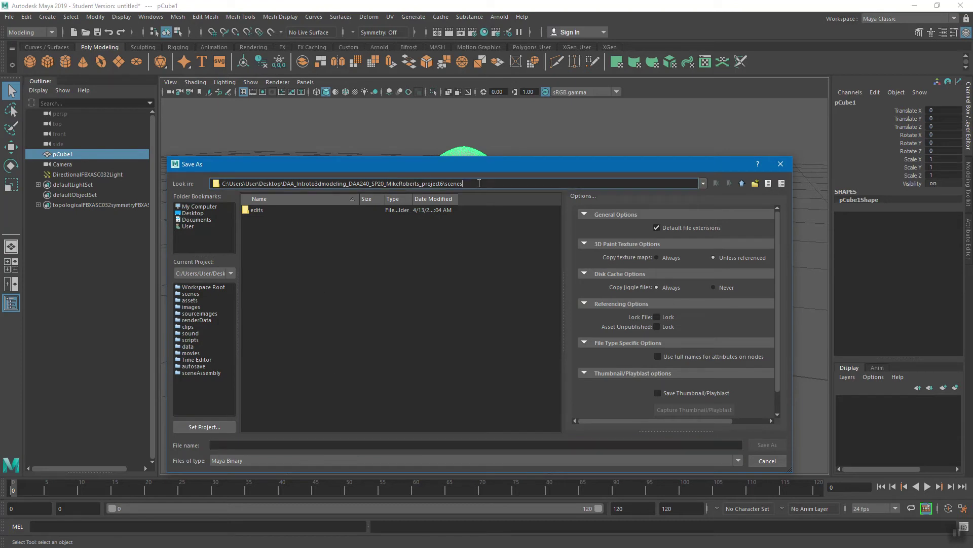
pyautogui.moveTo(478, 183); pyautogui.dragTo(285, 187)
pyautogui.hotkey('ctrl', 'c')
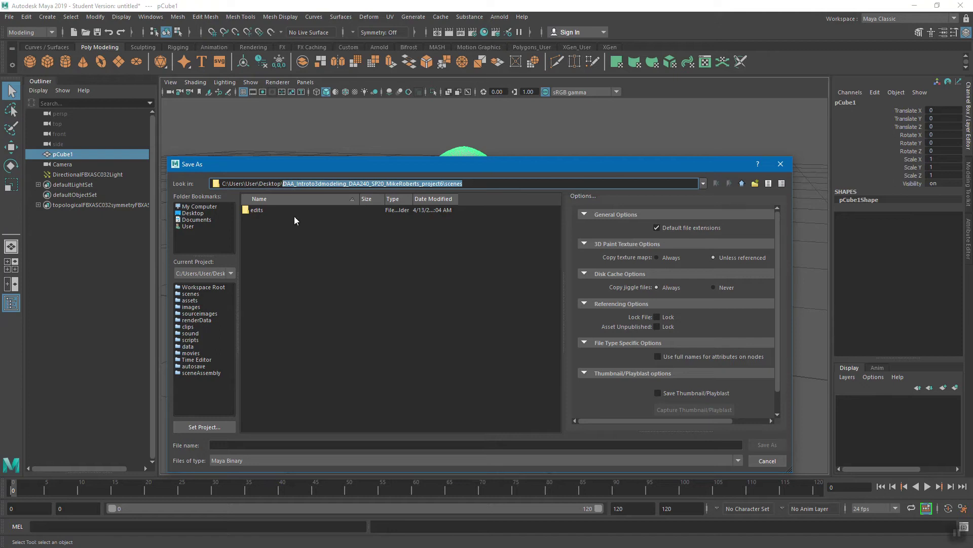
pyautogui.click(317, 443)
pyautogui.hotkey('ctrl', 'v')
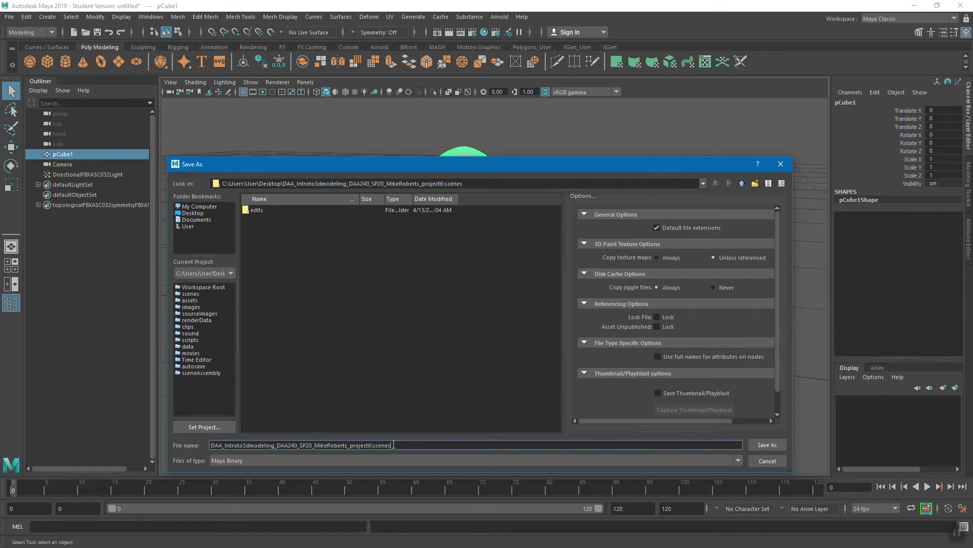
pyautogui.press('BackSpace')
pyautogui.press('BackSpace')
pyautogui.press('BackSpace')
pyautogui.click(768, 445)
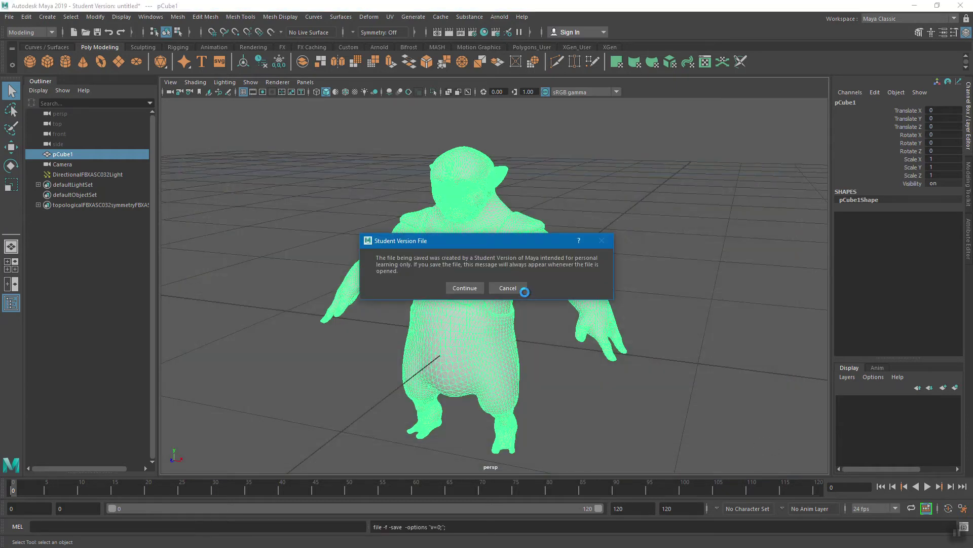
pyautogui.click(465, 285)
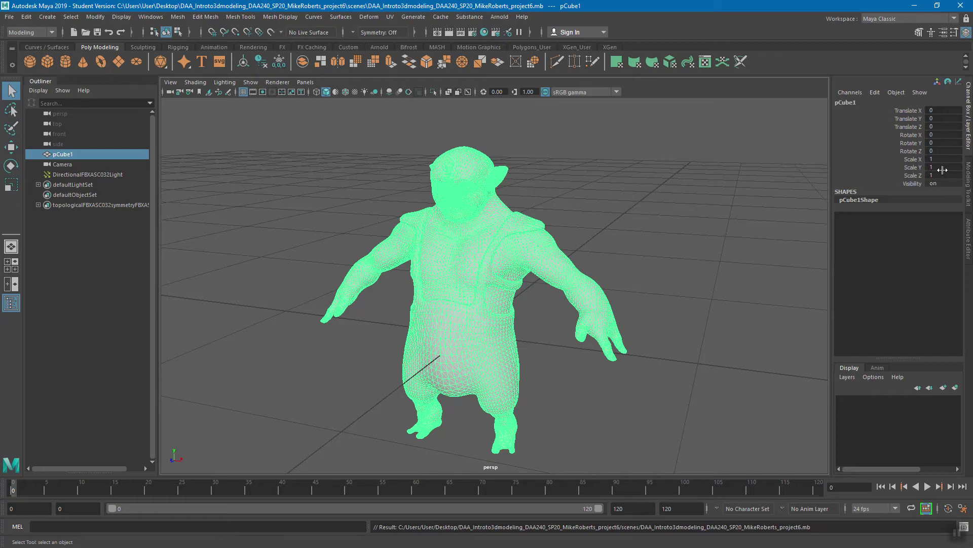
# Step: Create a display layer from the selected character mesh, then deselect the mesh
pyautogui.moveTo(538, 204)
pyautogui.keyDown('alt'); pyautogui.mouseDown()
pyautogui.moveTo(548, 206)
pyautogui.moveTo(536, 206)
pyautogui.mouseUp(); pyautogui.keyUp('alt')
pyautogui.keyDown('alt'); pyautogui.moveTo(521, 240); pyautogui.dragTo(608, 222); pyautogui.keyUp('alt')
pyautogui.click(609, 222)
pyautogui.click(517, 213)
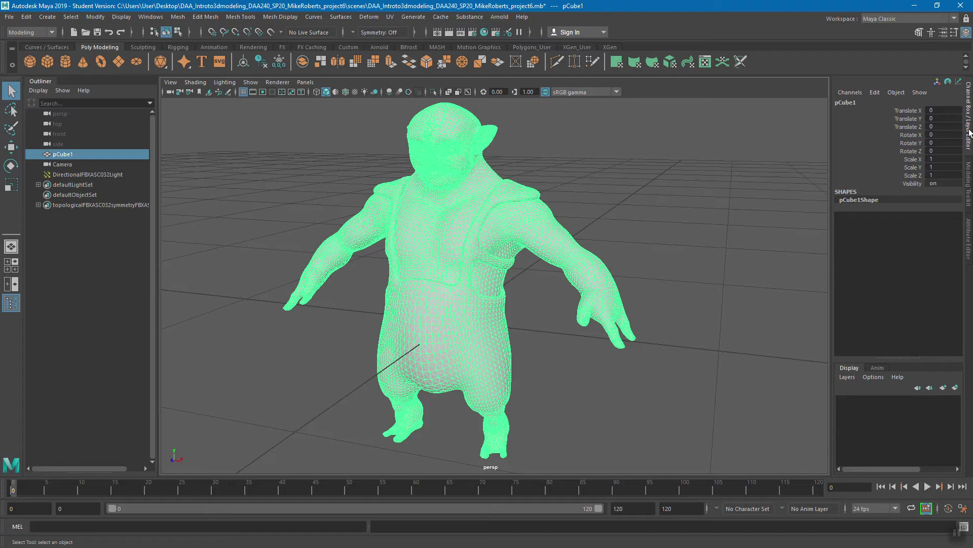
pyautogui.click(879, 368)
pyautogui.click(855, 369)
pyautogui.click(847, 378)
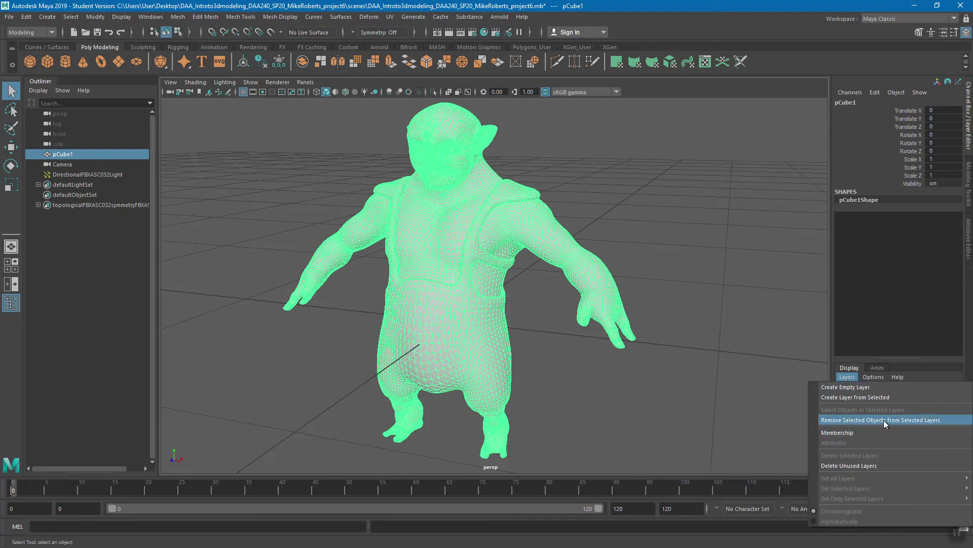
pyautogui.click(860, 399)
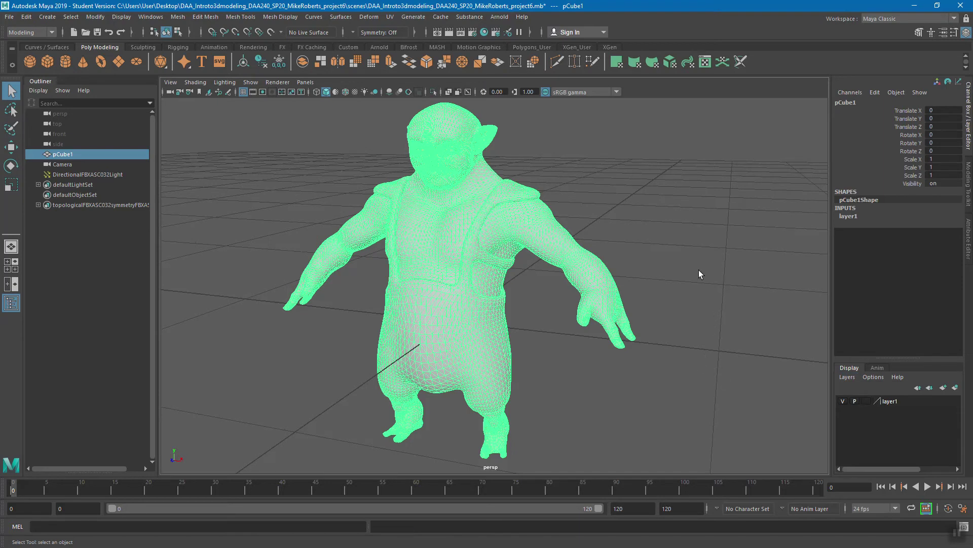
pyautogui.click(722, 331)
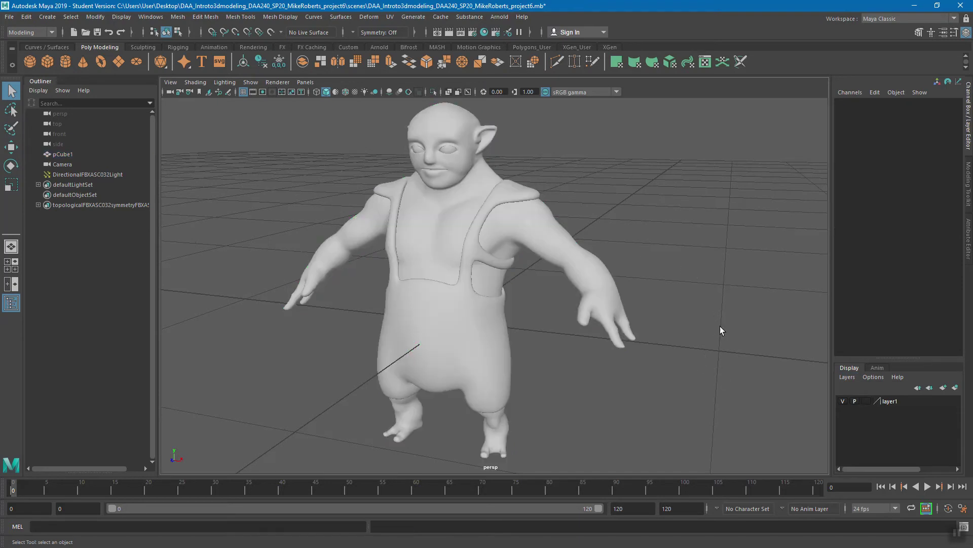
# Step: Rename the character's display layer to troll
pyautogui.click(895, 401)
pyautogui.doubleClick(896, 400)
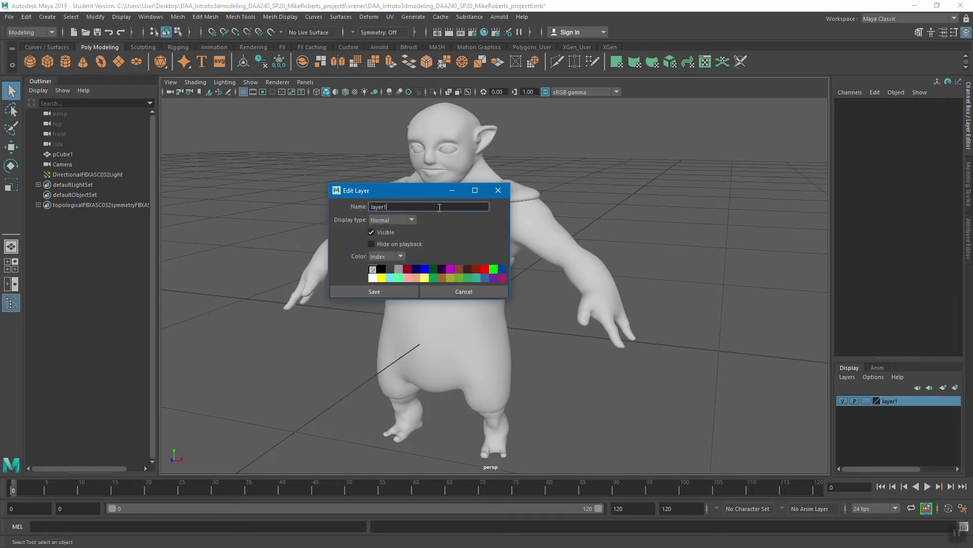
pyautogui.press('BackSpace')
pyautogui.press('BackSpace')
pyautogui.press('BackSpace')
pyautogui.press('BackSpace')
pyautogui.press('BackSpace')
pyautogui.press('BackSpace')
pyautogui.write('trool')
pyautogui.press('Return')
pyautogui.click(394, 292)
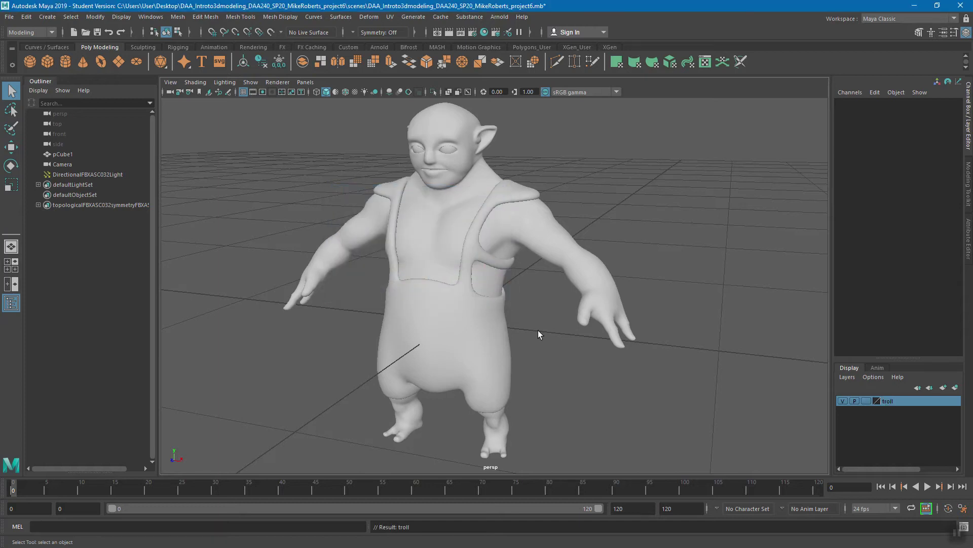
# Step: Toggle the troll layer's visibility off and on, set it to Template, and try to select the character
pyautogui.click(842, 401)
pyautogui.click(842, 401)
pyautogui.click(866, 401)
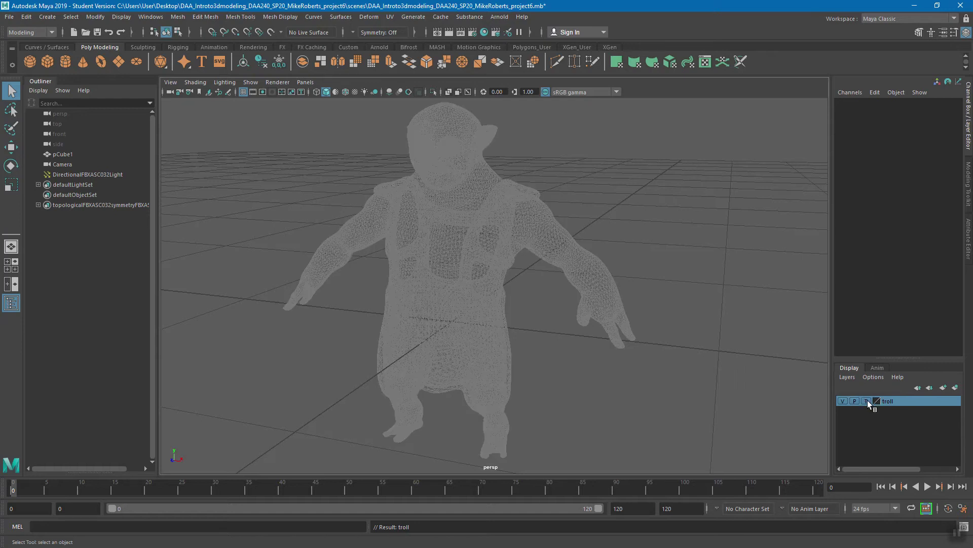
pyautogui.moveTo(350, 175); pyautogui.dragTo(726, 367)
pyautogui.moveTo(335, 166); pyautogui.dragTo(664, 318)
pyautogui.keyDown('alt'); pyautogui.moveTo(584, 244); pyautogui.dragTo(536, 238); pyautogui.keyUp('alt')
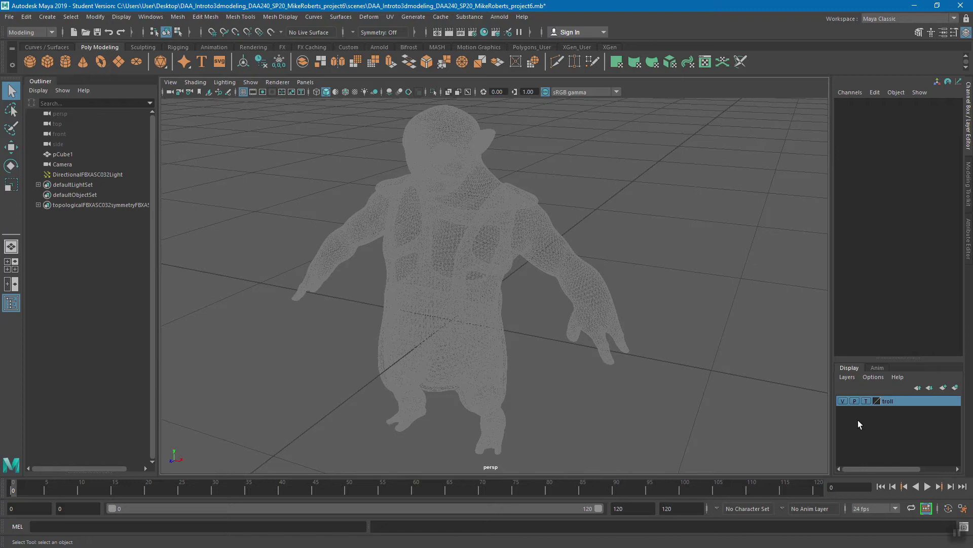
# Step: Try selecting the character with the troll layer set to Reference, then restore normal display and select the mesh
pyautogui.click(866, 401)
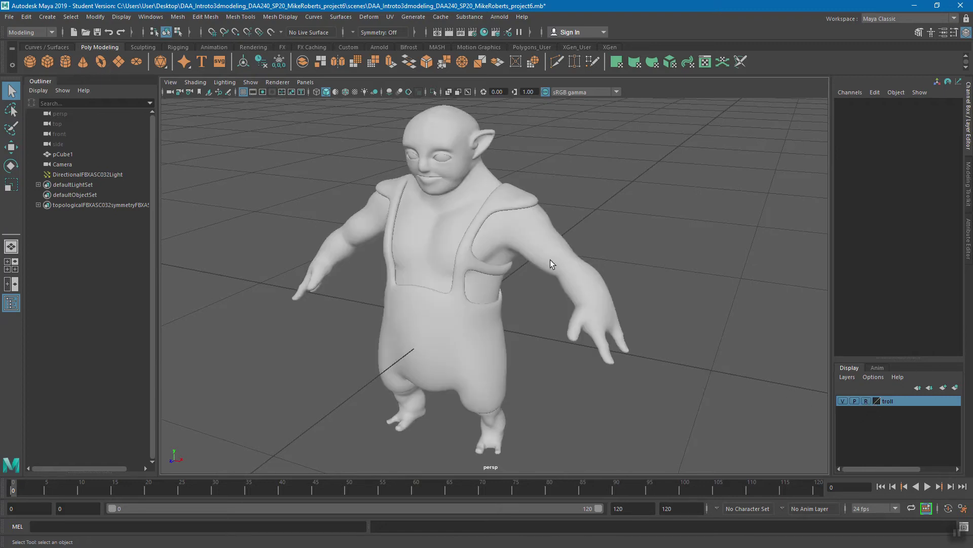
pyautogui.moveTo(297, 166); pyautogui.dragTo(625, 345)
pyautogui.moveTo(426, 208); pyautogui.dragTo(471, 237)
pyautogui.keyDown('alt'); pyautogui.moveTo(550, 305); pyautogui.dragTo(561, 317); pyautogui.keyUp('alt')
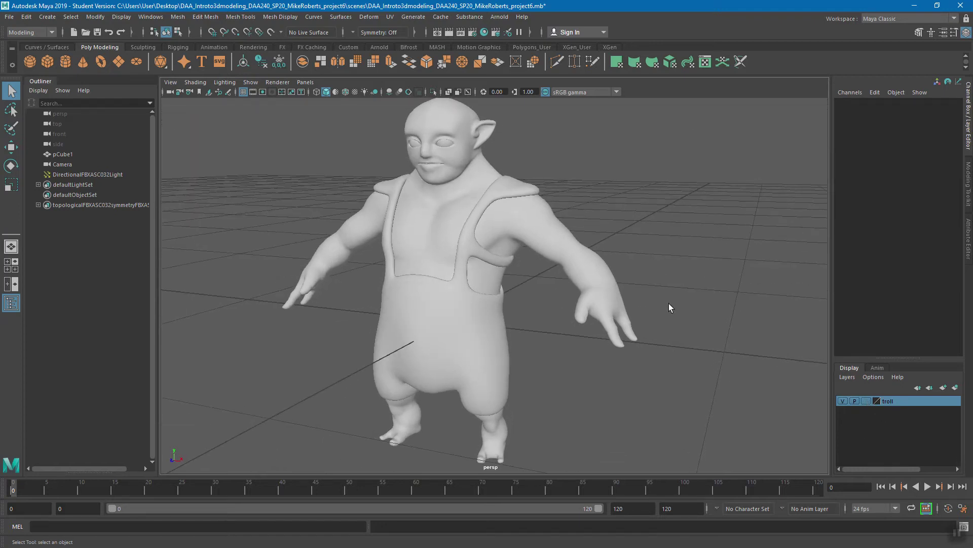
pyautogui.click(866, 401)
pyautogui.click(528, 220)
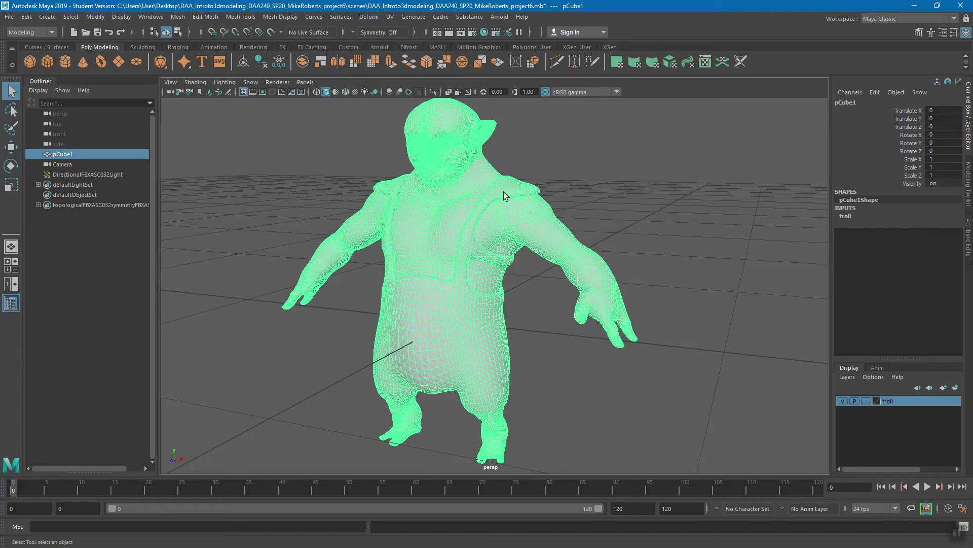
# Step: Set the troll layer to Reference, clear the selection, and try to select the locked character mesh
pyautogui.click(867, 401)
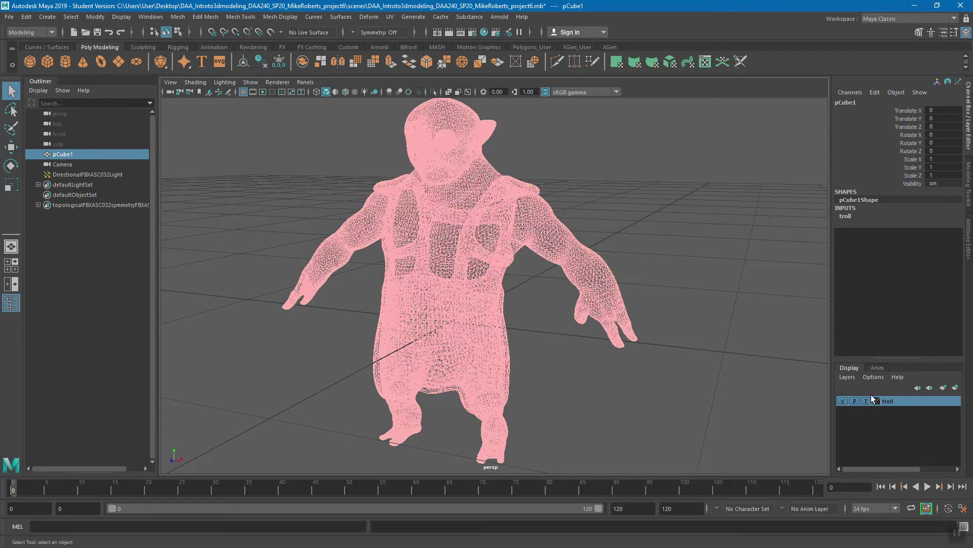
pyautogui.click(867, 401)
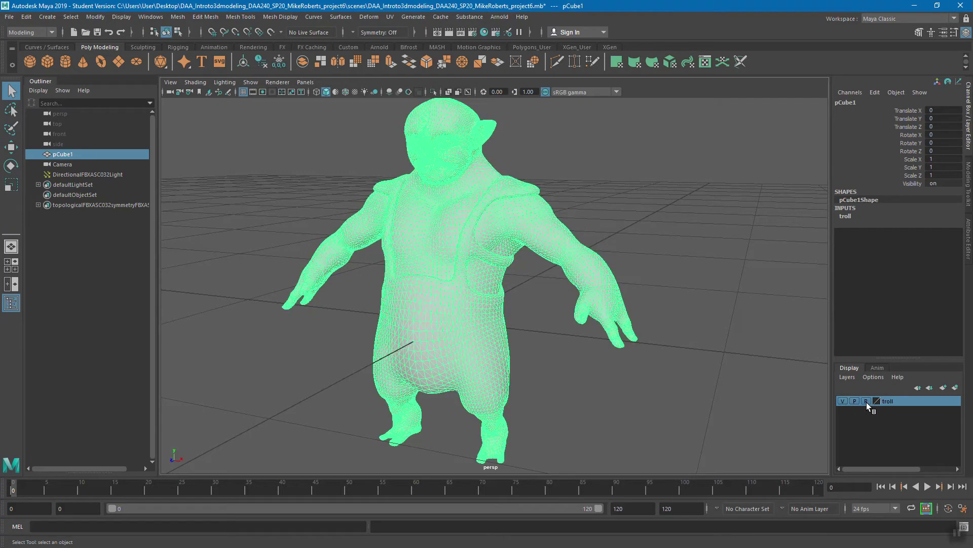
pyautogui.click(699, 278)
pyautogui.moveTo(423, 178); pyautogui.dragTo(652, 331)
pyautogui.moveTo(384, 186); pyautogui.dragTo(407, 206)
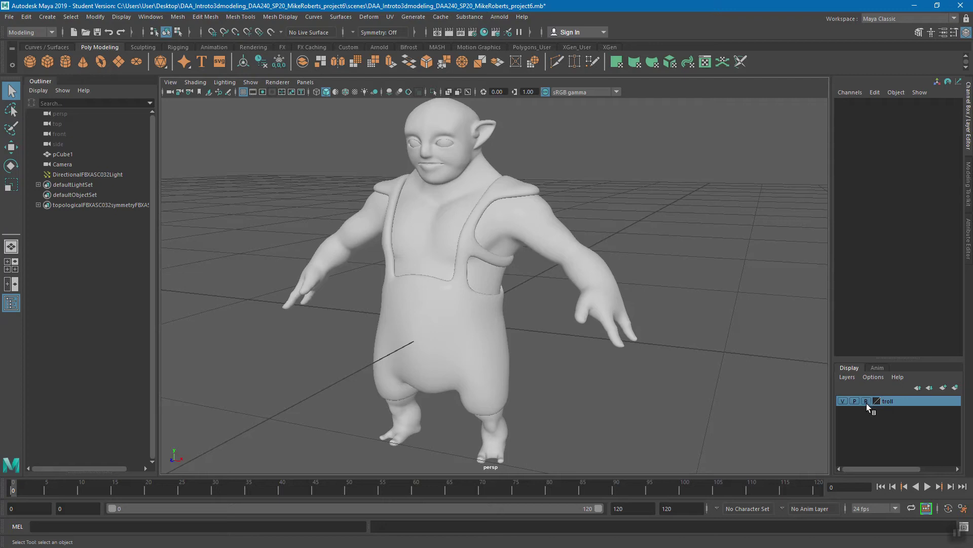
pyautogui.moveTo(366, 173); pyautogui.dragTo(583, 306)
pyautogui.click(847, 377)
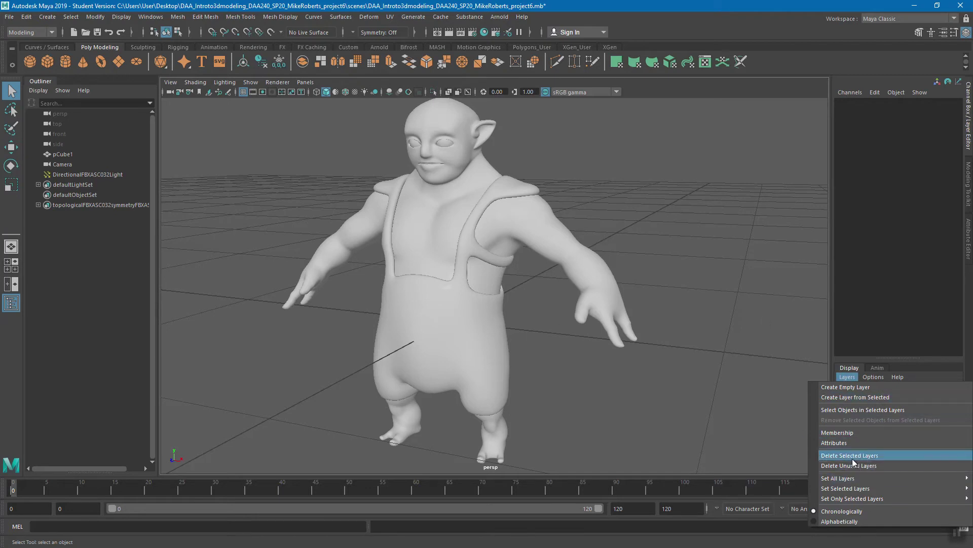
pyautogui.click(716, 308)
pyautogui.click(881, 378)
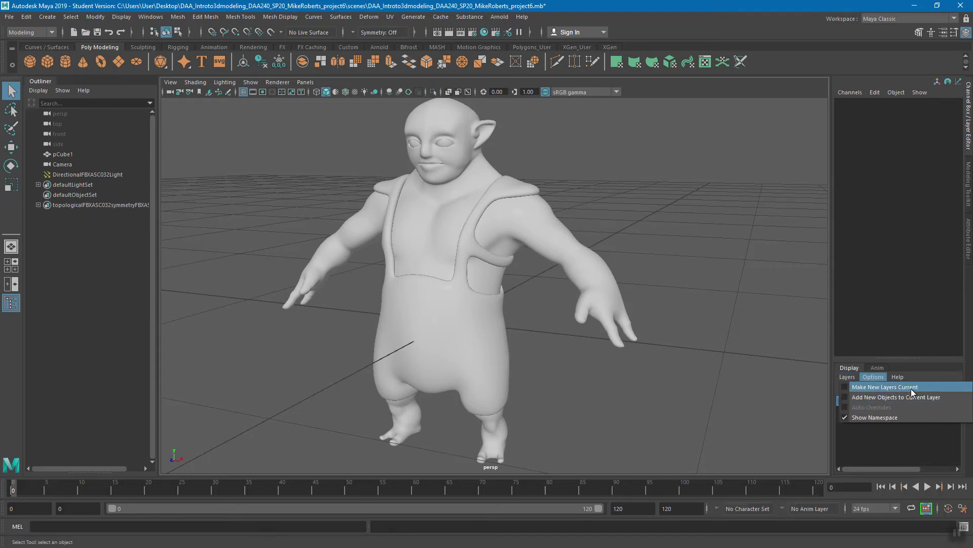
pyautogui.click(729, 353)
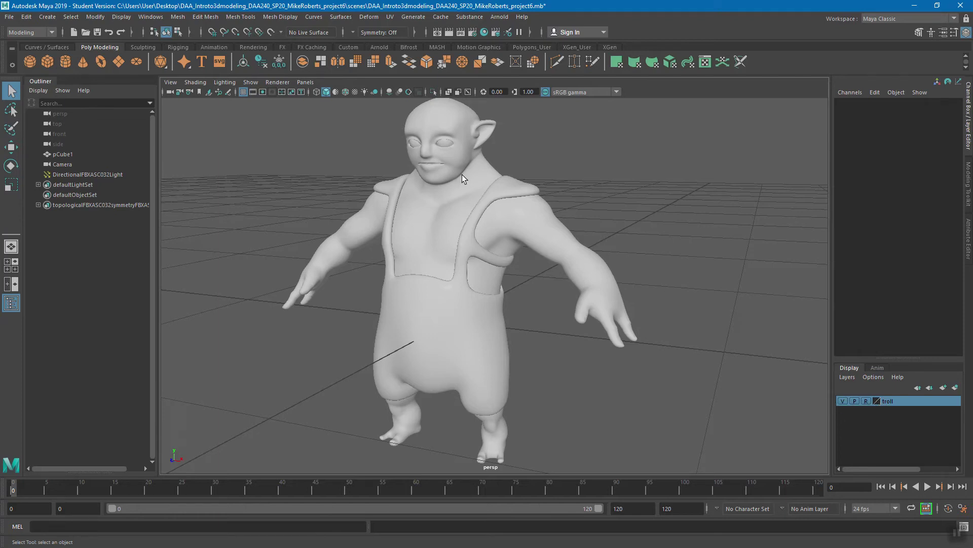
# Step: Toggle the troll layer's visibility off and on to check its display
pyautogui.click(843, 400)
pyautogui.click(843, 400)
pyautogui.click(843, 400)
pyautogui.click(844, 400)
pyautogui.keyDown('alt'); pyautogui.moveTo(473, 222); pyautogui.dragTo(531, 262); pyautogui.keyUp('alt')
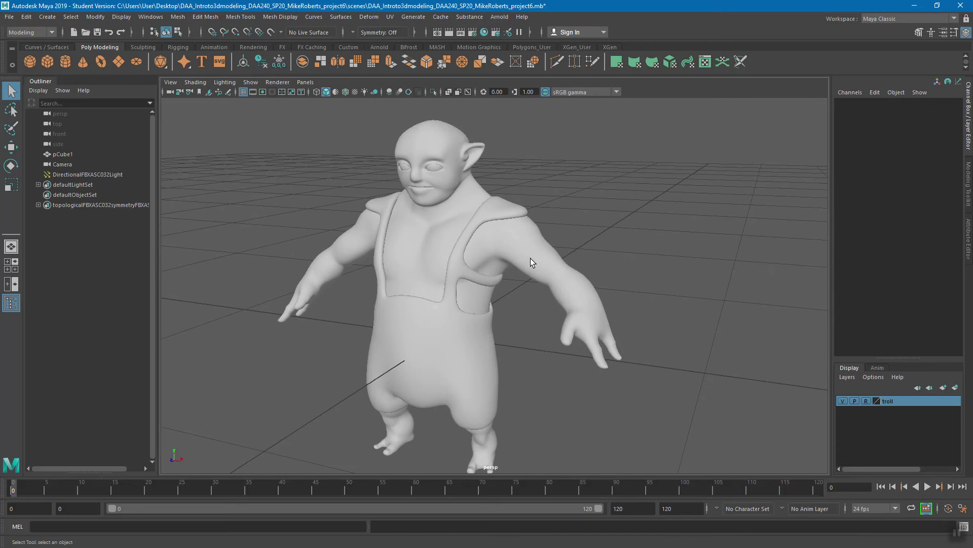
# Step: Show the character in X-ray shading and save the scene
pyautogui.click(450, 93)
pyautogui.keyDown('alt'); pyautogui.moveTo(541, 229); pyautogui.dragTo(447, 227); pyautogui.keyUp('alt')
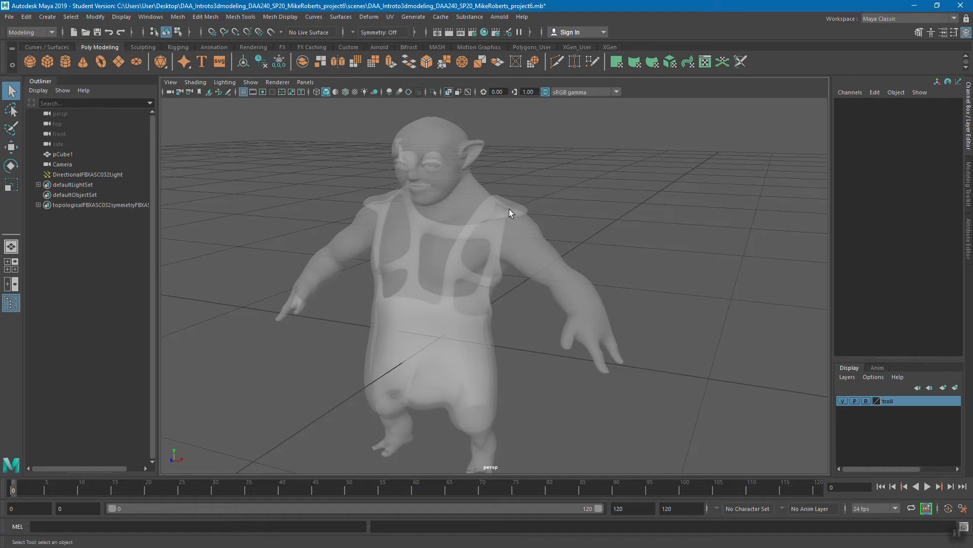
pyautogui.click(449, 93)
pyautogui.click(449, 93)
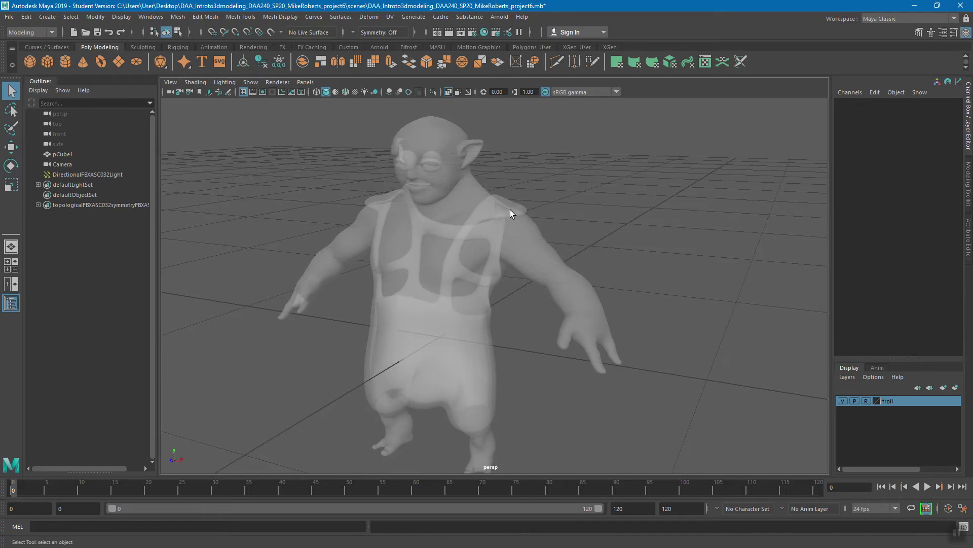
pyautogui.hotkey('ctrl', 's')
pyautogui.click(464, 287)
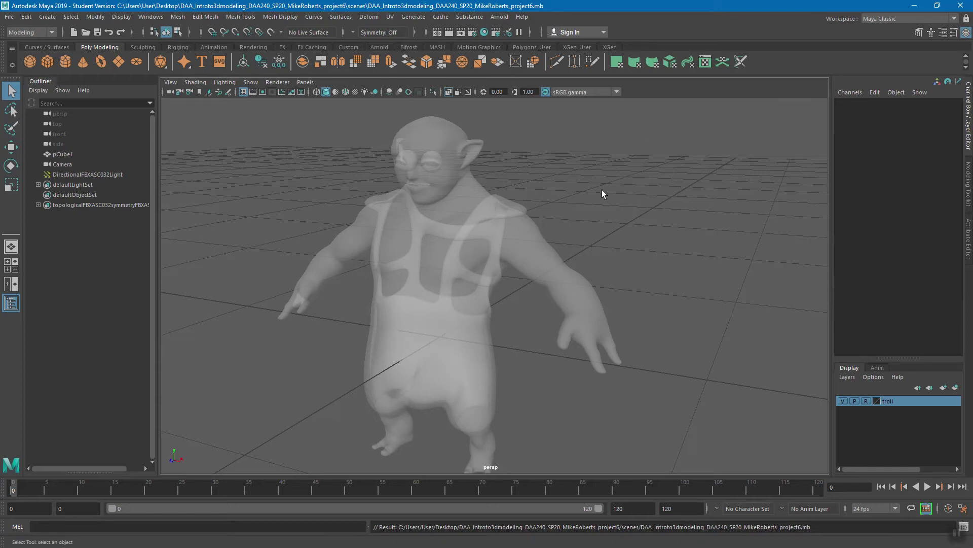
# Step: Bring up the Modeling Toolkit in place of the Channel Box
pyautogui.moveTo(528, 273)
pyautogui.keyDown('alt'); pyautogui.mouseDown()
pyautogui.moveTo(599, 265)
pyautogui.moveTo(528, 278)
pyautogui.mouseUp(); pyautogui.keyUp('alt')
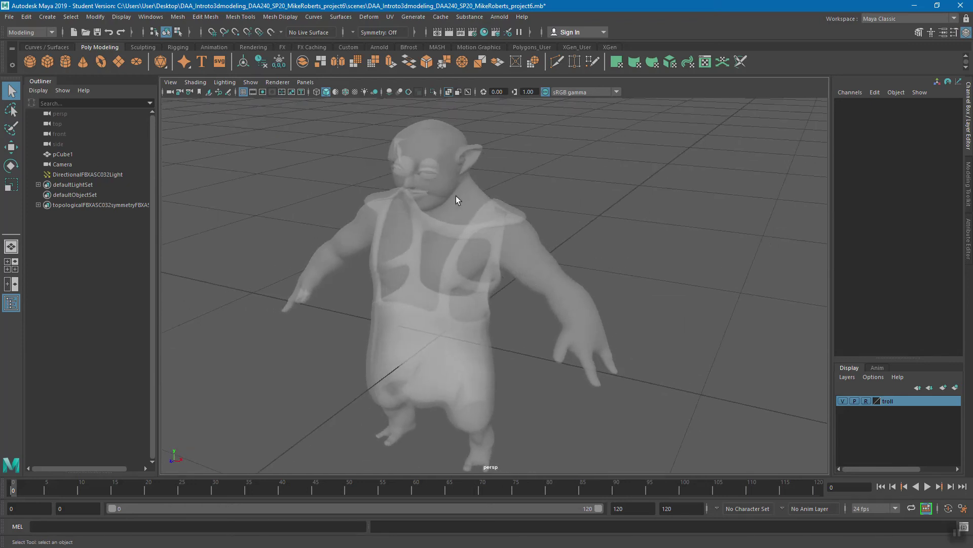
pyautogui.keyDown('alt'); pyautogui.moveTo(569, 304); pyautogui.dragTo(534, 247); pyautogui.keyUp('alt')
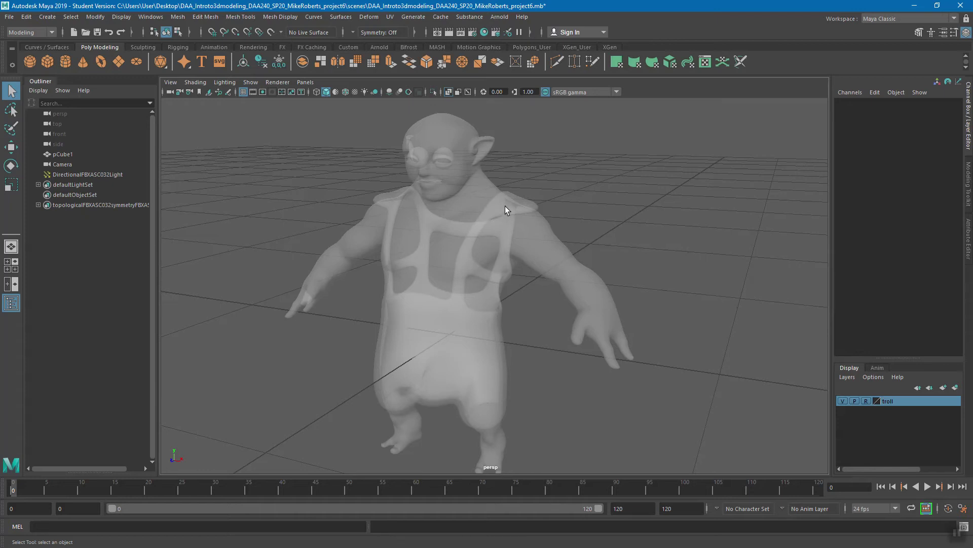
pyautogui.moveTo(501, 224)
pyautogui.keyDown('alt'); pyautogui.mouseDown()
pyautogui.moveTo(491, 243)
pyautogui.moveTo(515, 234)
pyautogui.mouseUp(); pyautogui.keyUp('alt')
pyautogui.click(969, 178)
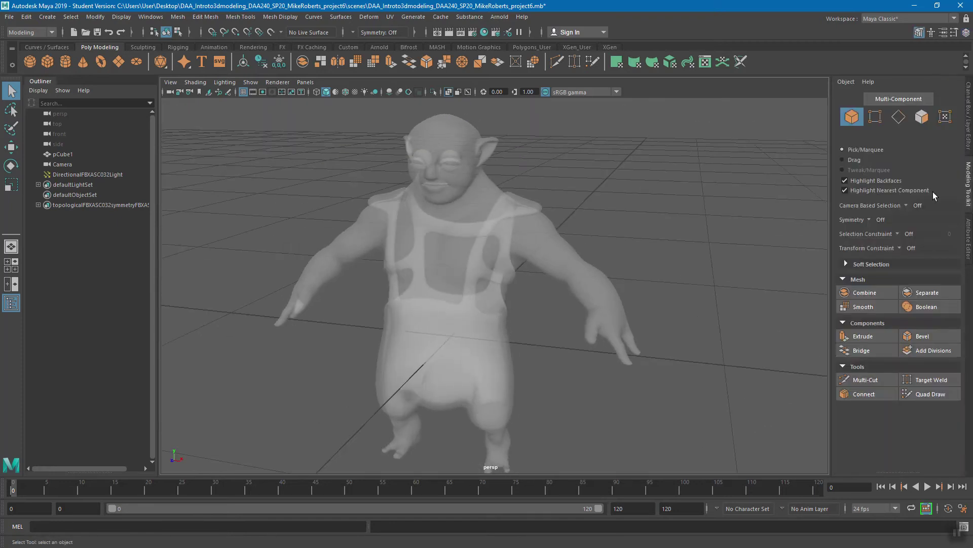
pyautogui.keyDown('alt'); pyautogui.moveTo(557, 279); pyautogui.dragTo(568, 299); pyautogui.keyUp('alt')
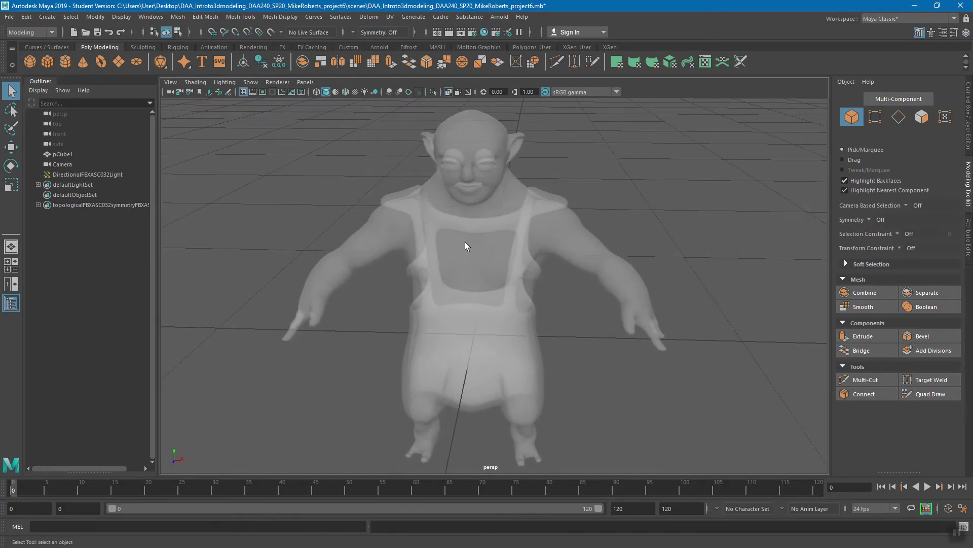
pyautogui.keyDown('alt'); pyautogui.moveTo(542, 265); pyautogui.dragTo(524, 290); pyautogui.keyUp('alt')
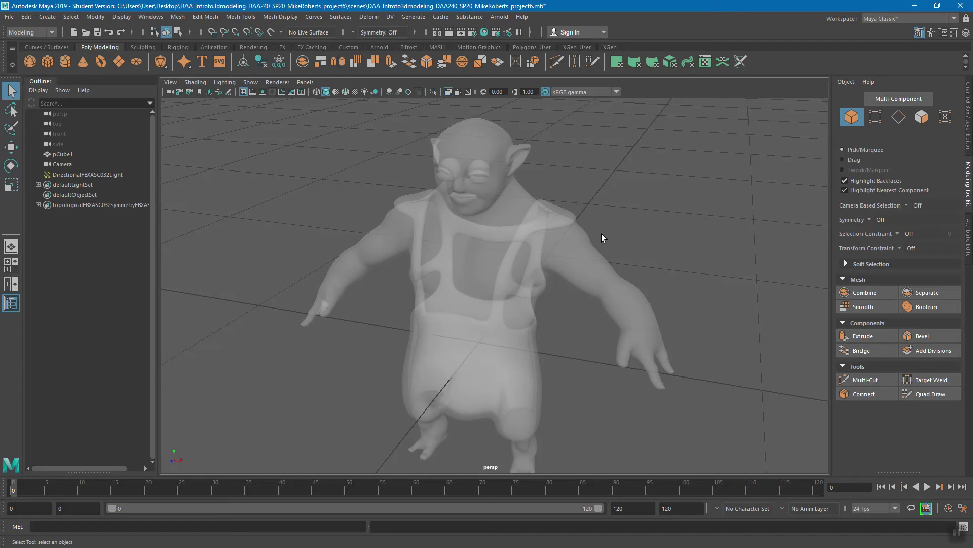
# Step: Close the Outliner to enlarge the perspective view and reframe the whole character
pyautogui.click(151, 17)
pyautogui.press('Escape')
pyautogui.rightClick(39, 82)
pyautogui.click(59, 120)
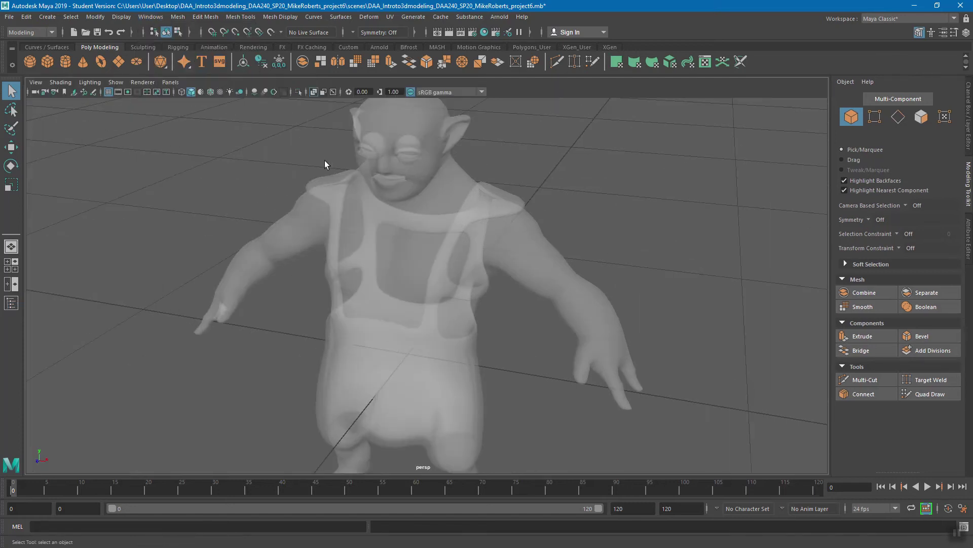
pyautogui.keyDown('alt'); pyautogui.moveTo(522, 269); pyautogui.dragTo(459, 260, button='right'); pyautogui.keyUp('alt')
pyautogui.keyDown('alt'); pyautogui.moveTo(459, 259); pyautogui.dragTo(449, 254, button='middle'); pyautogui.keyUp('alt')
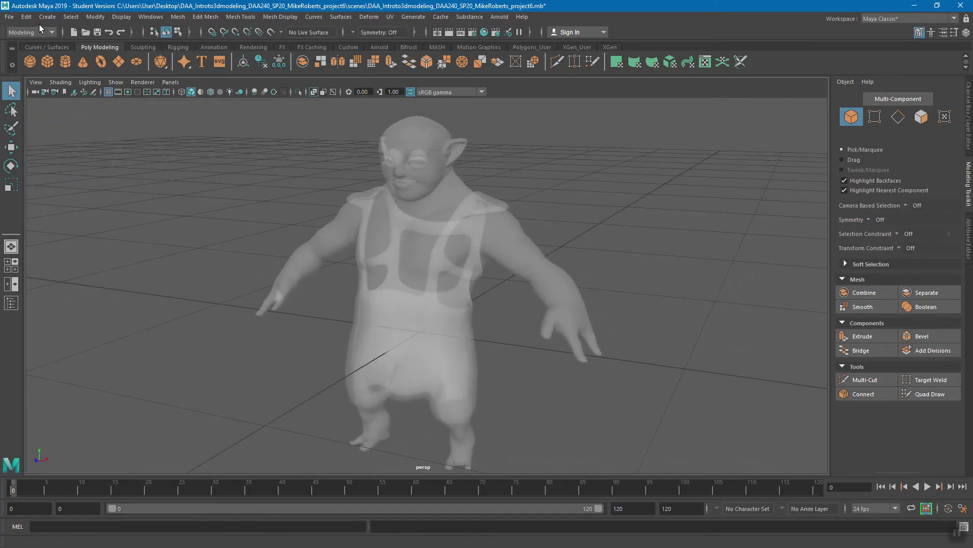
# Step: Create a polygon cube primitive at the scene origin
pyautogui.click(47, 16)
pyautogui.moveTo(82, 54)
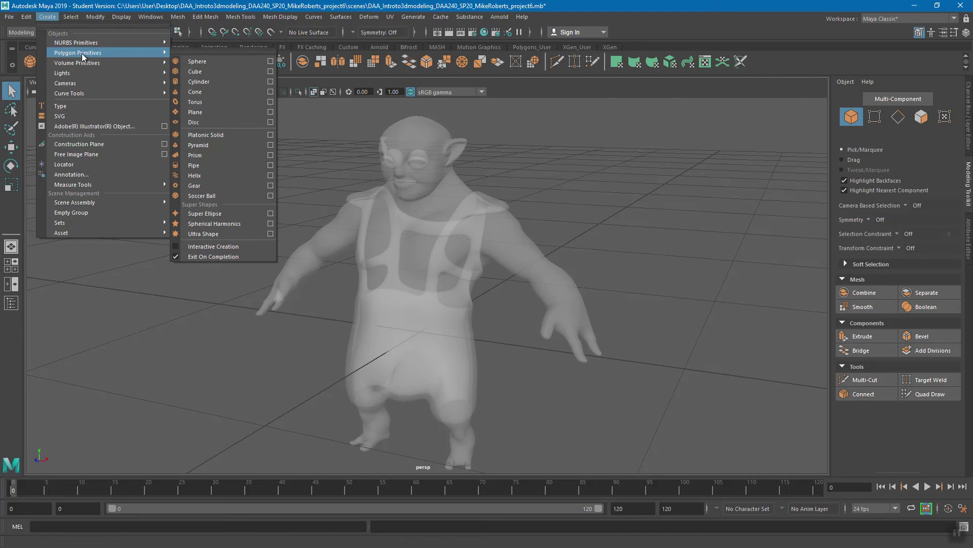
pyautogui.click(209, 72)
pyautogui.keyDown('alt'); pyautogui.moveTo(559, 309); pyautogui.dragTo(461, 226); pyautogui.keyUp('alt')
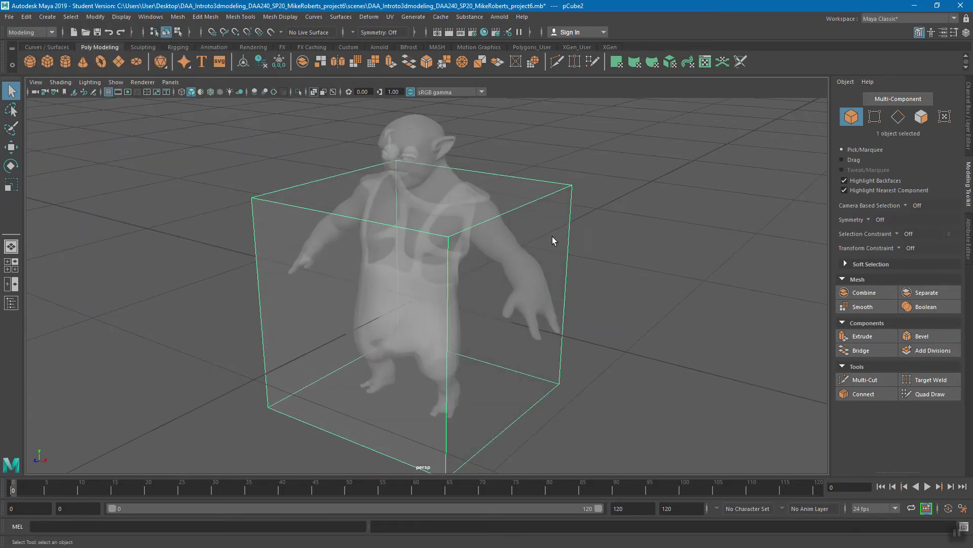
# Step: Scale the cube uniformly to about 0.38 and stretch its height to about 0.69 to approximate the torso
pyautogui.press('r')
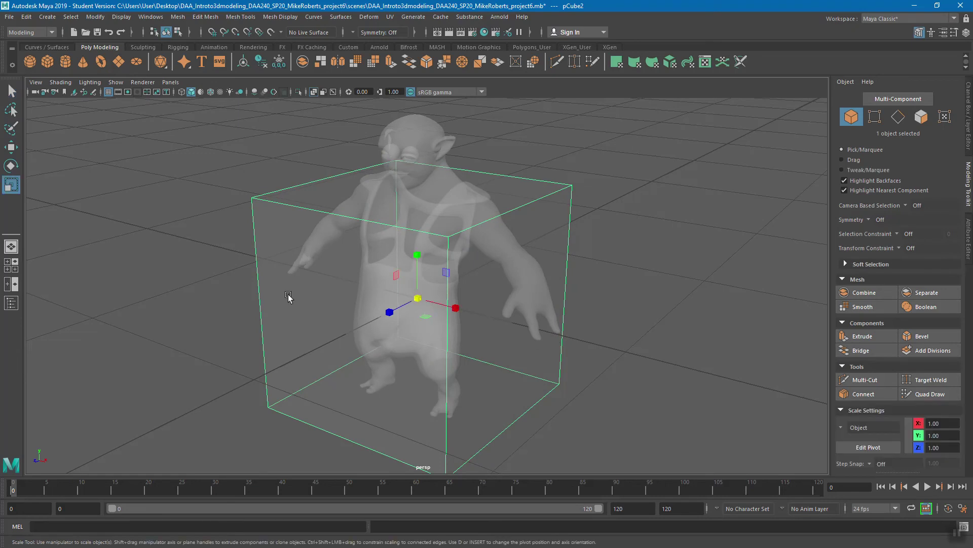
pyautogui.moveTo(418, 298); pyautogui.dragTo(355, 303)
pyautogui.keyDown('alt'); pyautogui.moveTo(355, 303); pyautogui.dragTo(473, 278); pyautogui.keyUp('alt')
pyautogui.click(418, 256)
pyautogui.moveTo(418, 257); pyautogui.dragTo(419, 223)
pyautogui.keyDown('alt'); pyautogui.moveTo(419, 223); pyautogui.dragTo(483, 243); pyautogui.keyUp('alt')
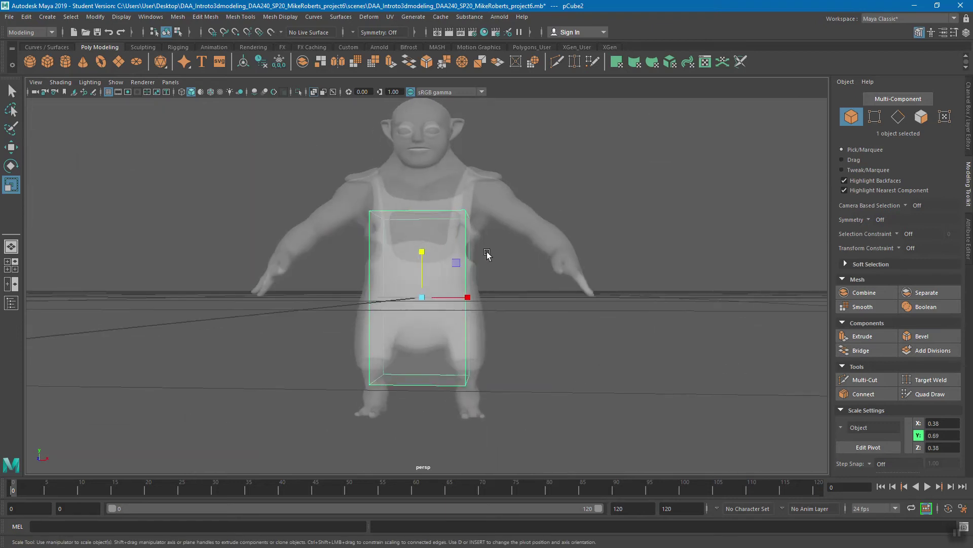
# Step: Move the cube to about Y 15.64 and Z 9.42 inside the torso and adjust its scale to about 0.74 high and 0.34 deep
pyautogui.press('w')
pyautogui.moveTo(423, 277); pyautogui.dragTo(421, 222)
pyautogui.press('r')
pyautogui.press('w')
pyautogui.press('r')
pyautogui.press('w')
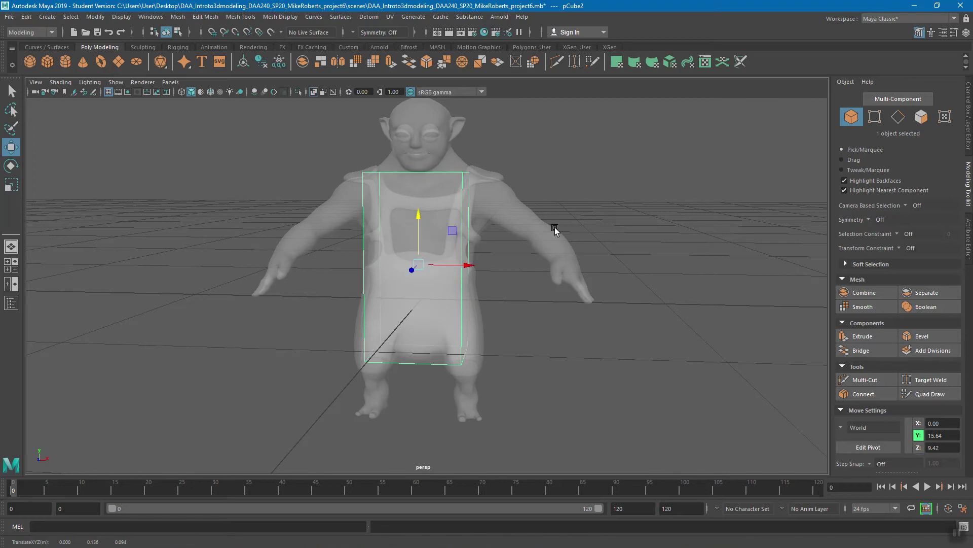
# Step: Check the cube's transform values and widen it to about 0.42 in X to fit the torso
pyautogui.click(967, 124)
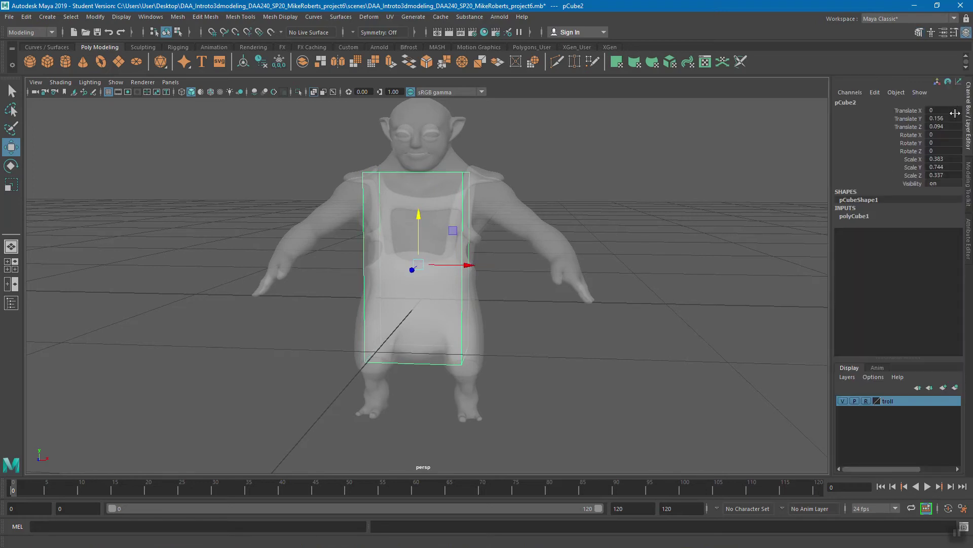
pyautogui.click(968, 183)
pyautogui.keyDown('alt'); pyautogui.moveTo(544, 231); pyautogui.dragTo(463, 285); pyautogui.keyUp('alt')
pyautogui.press('r')
pyautogui.keyDown('alt'); pyautogui.moveTo(527, 284); pyautogui.dragTo(496, 266); pyautogui.keyUp('alt')
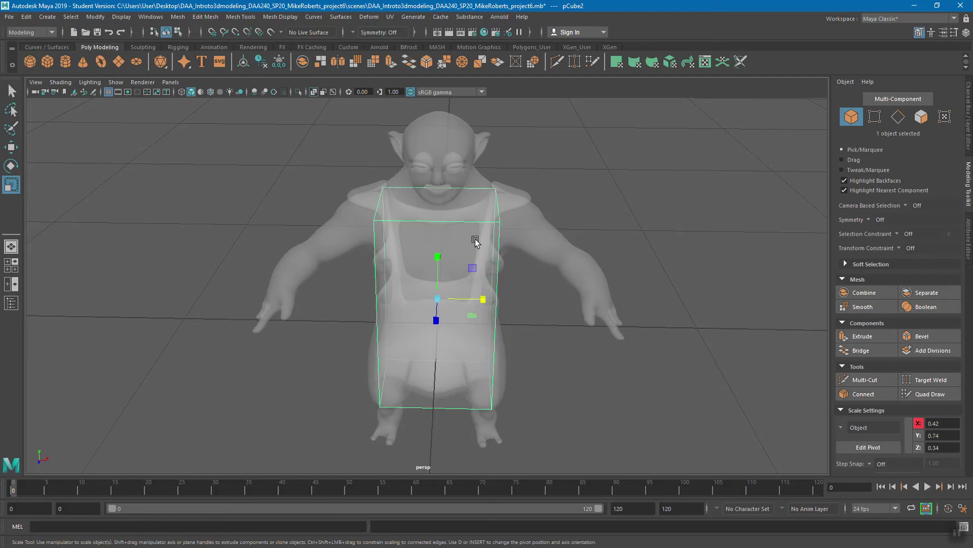
# Step: Activate the Multi-Cut tool on the cube and set its snap step to 50%
pyautogui.click(870, 380)
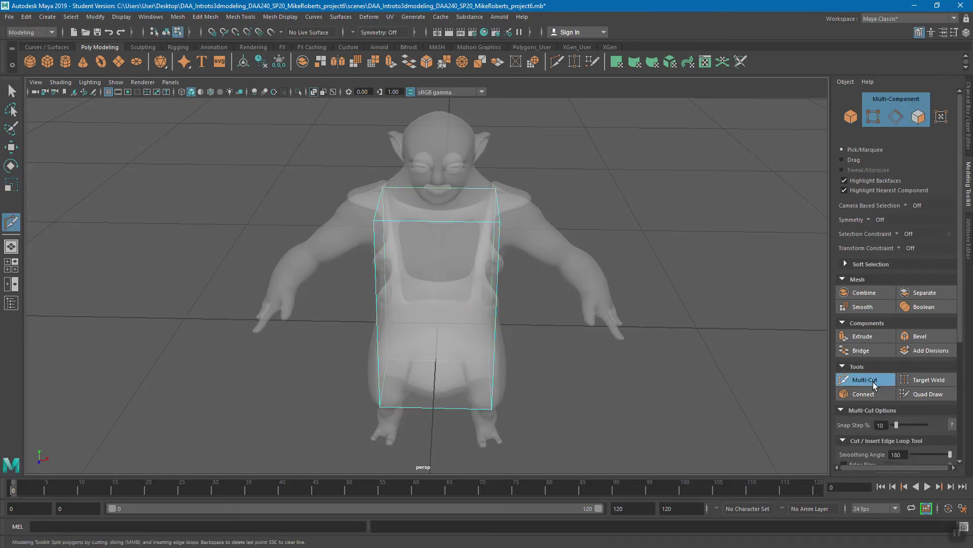
pyautogui.scroll(-3, 884, 386)
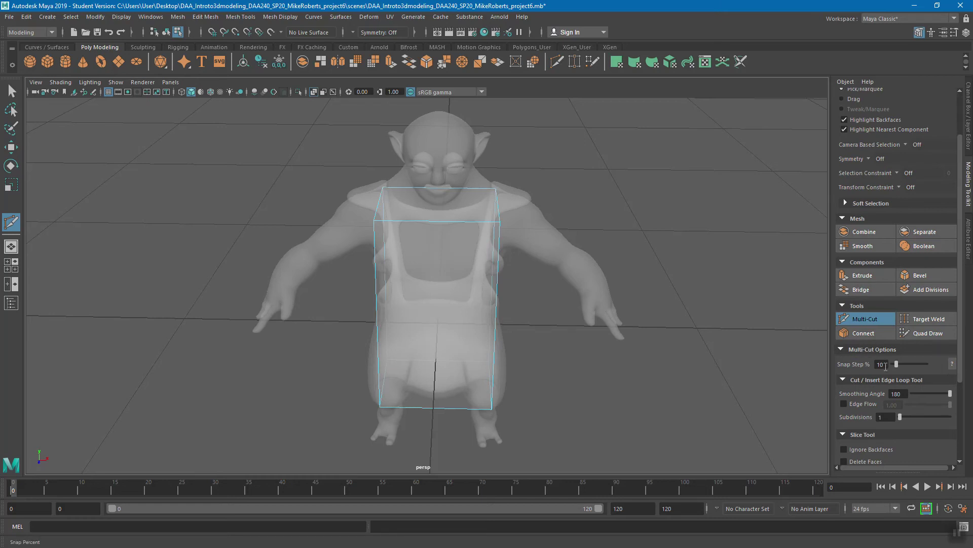
pyautogui.doubleClick(887, 365)
pyautogui.write('50')
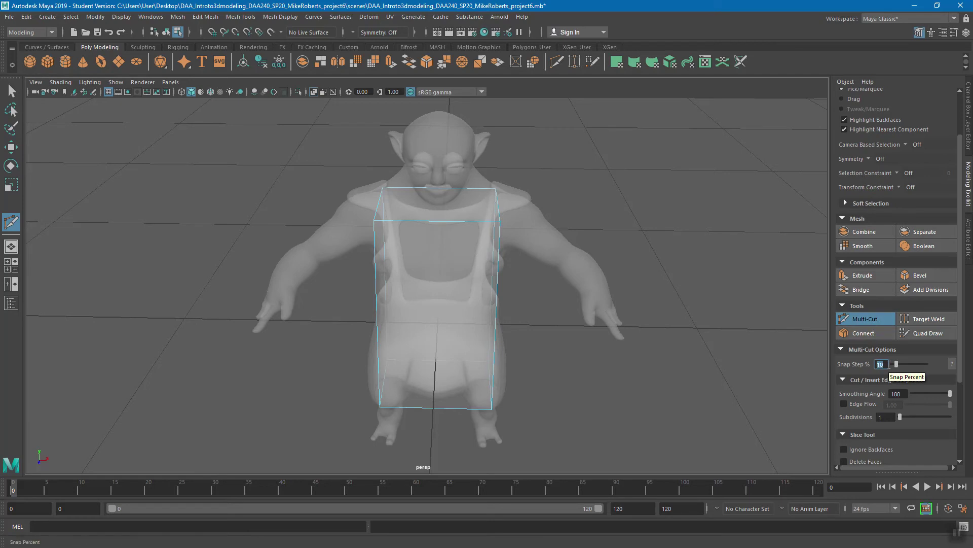
pyautogui.press('Return')
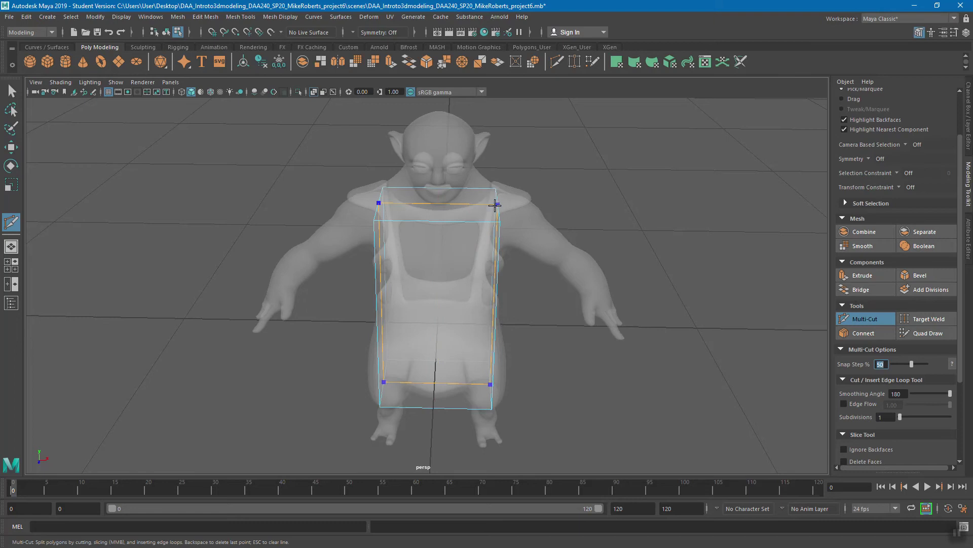
# Step: Insert a vertical edge loop down the middle of the cube's front and back faces
pyautogui.press('Return')
pyautogui.keyDown('alt'); pyautogui.moveTo(548, 276); pyautogui.dragTo(497, 260); pyautogui.keyUp('alt')
pyautogui.click(428, 186)
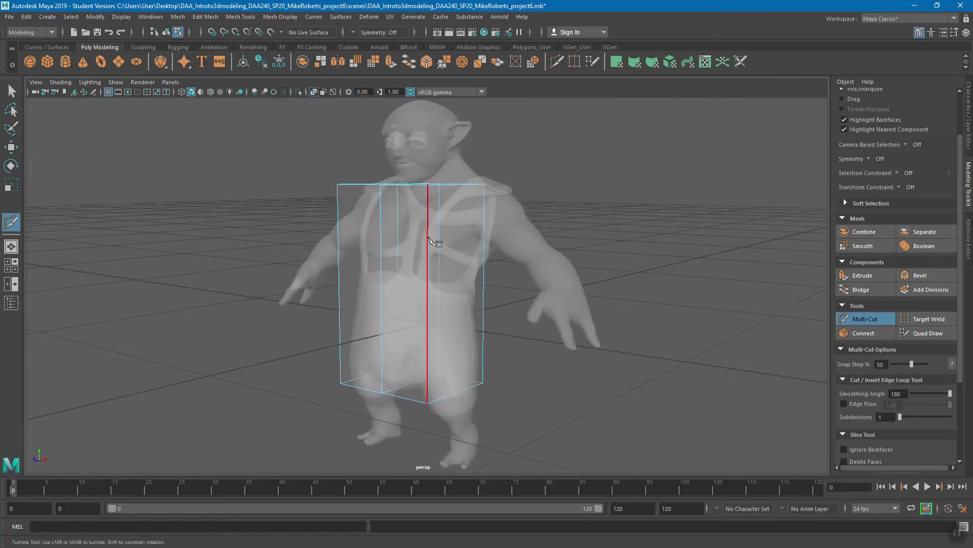
# Step: Insert three horizontal edge loops around the cube at the character's chest, waist and hips
pyautogui.keyDown('ctrl'); pyautogui.click(428, 247); pyautogui.keyUp('ctrl')
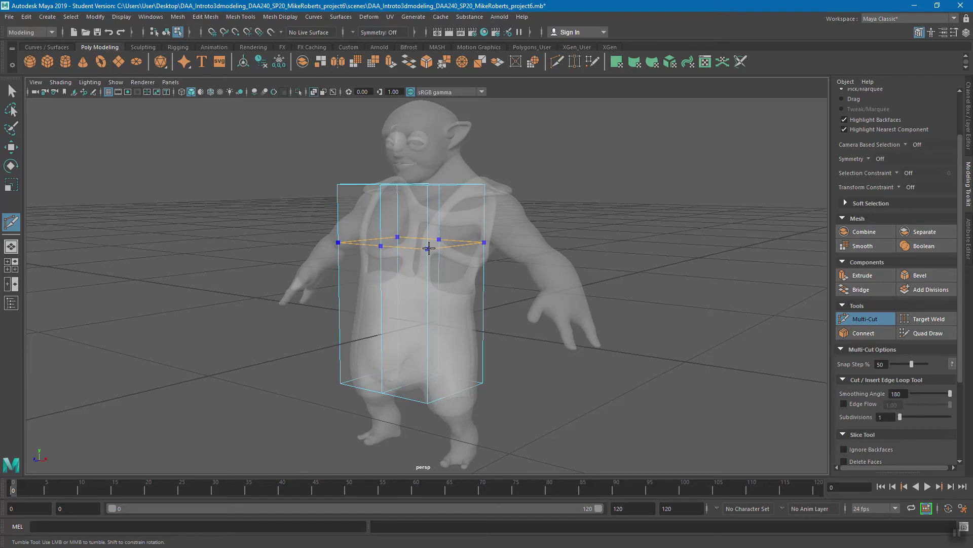
pyautogui.click(388, 183)
pyautogui.moveTo(406, 245)
pyautogui.keyDown('alt'); pyautogui.mouseDown()
pyautogui.moveTo(506, 256)
pyautogui.moveTo(402, 236)
pyautogui.mouseUp(); pyautogui.keyUp('alt')
pyautogui.press('ctrl')
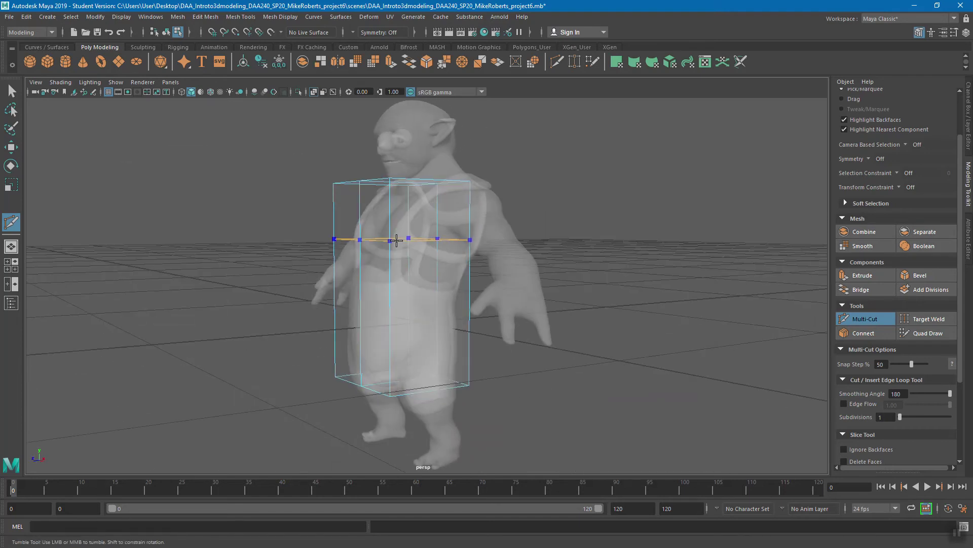
pyautogui.keyDown('ctrl'); pyautogui.click(397, 240); pyautogui.keyUp('ctrl')
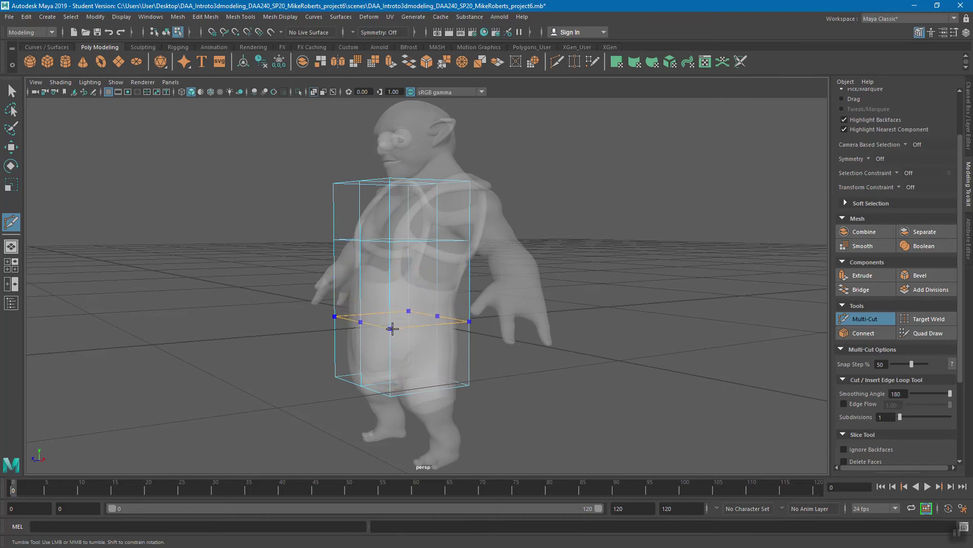
pyautogui.keyDown('ctrl'); pyautogui.click(393, 335); pyautogui.keyUp('ctrl')
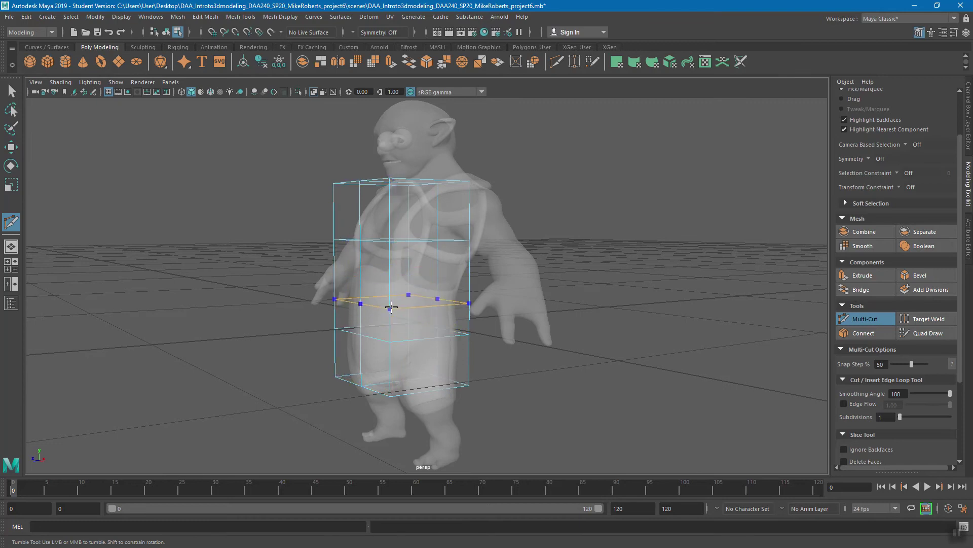
pyautogui.keyDown('ctrl'); pyautogui.click(392, 286); pyautogui.keyUp('ctrl')
pyautogui.keyDown('alt'); pyautogui.moveTo(486, 275); pyautogui.dragTo(470, 215); pyautogui.keyUp('alt')
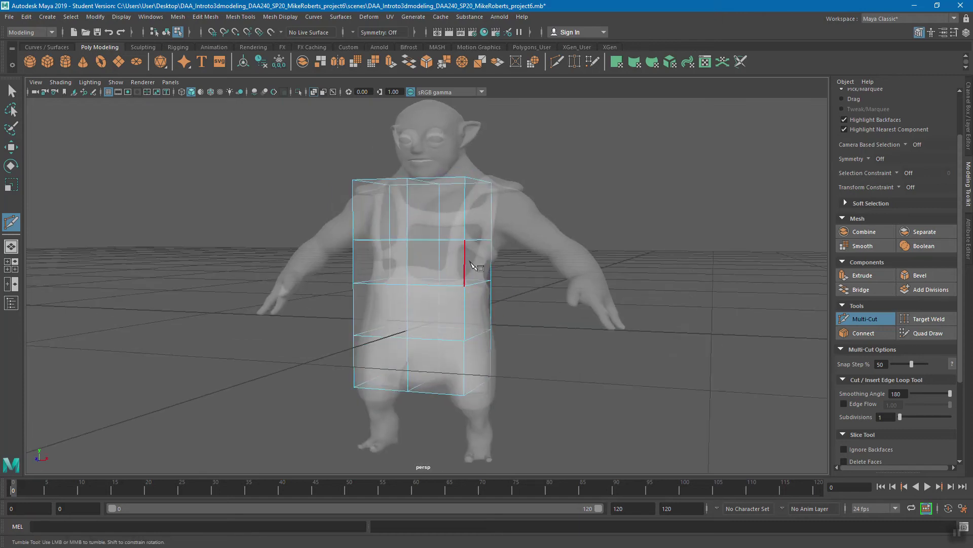
pyautogui.keyDown('alt'); pyautogui.moveTo(523, 288); pyautogui.dragTo(478, 233); pyautogui.keyUp('alt')
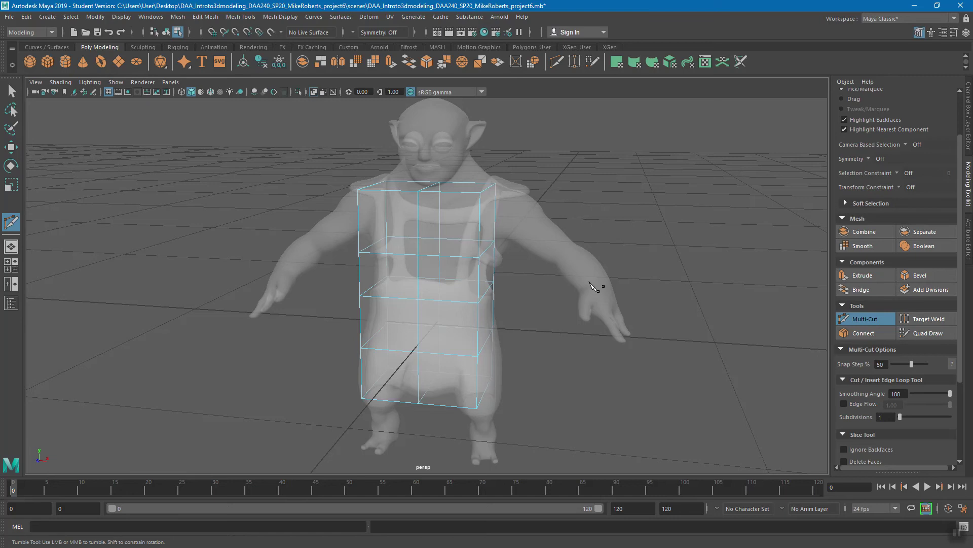
# Step: Preview the torso cube smoothed and exit the Multi-Cut tool
pyautogui.keyDown('alt'); pyautogui.moveTo(528, 269); pyautogui.dragTo(562, 274); pyautogui.keyUp('alt')
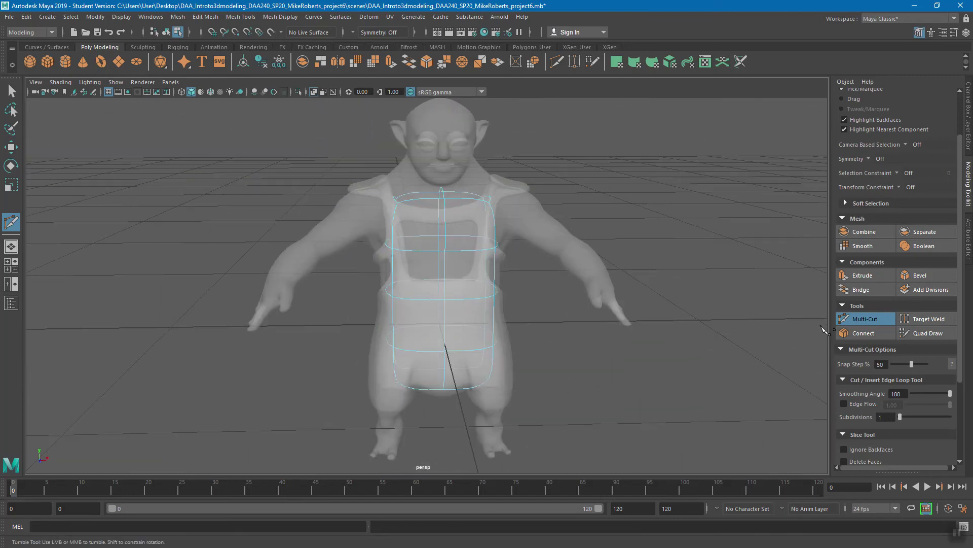
pyautogui.click(868, 319)
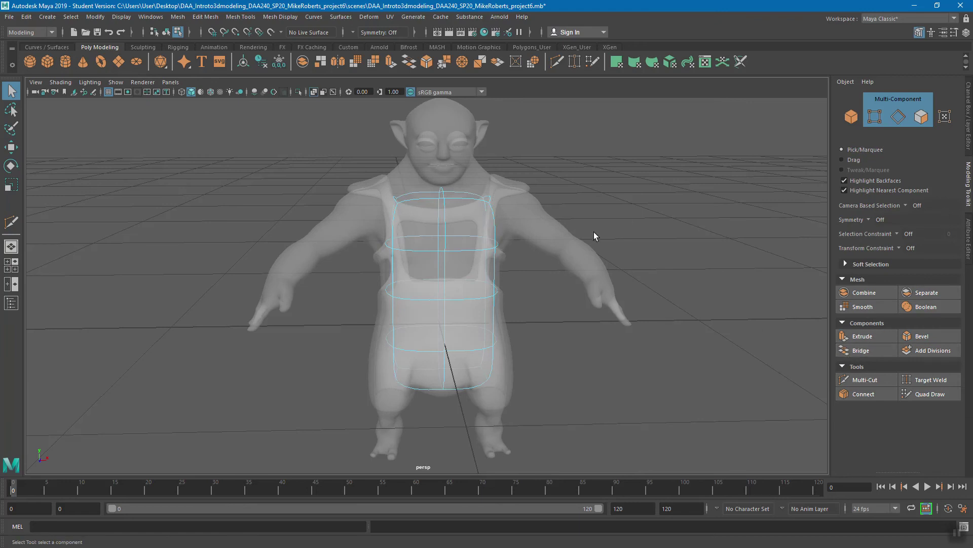
pyautogui.keyDown('alt'); pyautogui.moveTo(604, 233); pyautogui.dragTo(517, 249); pyautogui.keyUp('alt')
pyautogui.click(454, 200)
pyautogui.keyDown('alt'); pyautogui.moveTo(463, 225); pyautogui.dragTo(498, 223); pyautogui.keyUp('alt')
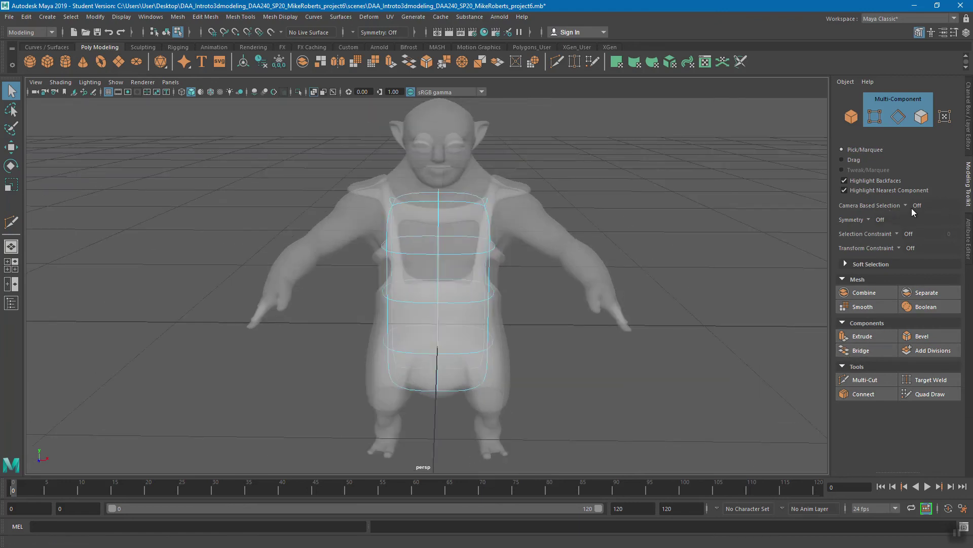
# Step: Enable Topology symmetry on the cube, using a vertical centre edge on its front as the symmetry edge
pyautogui.click(869, 218)
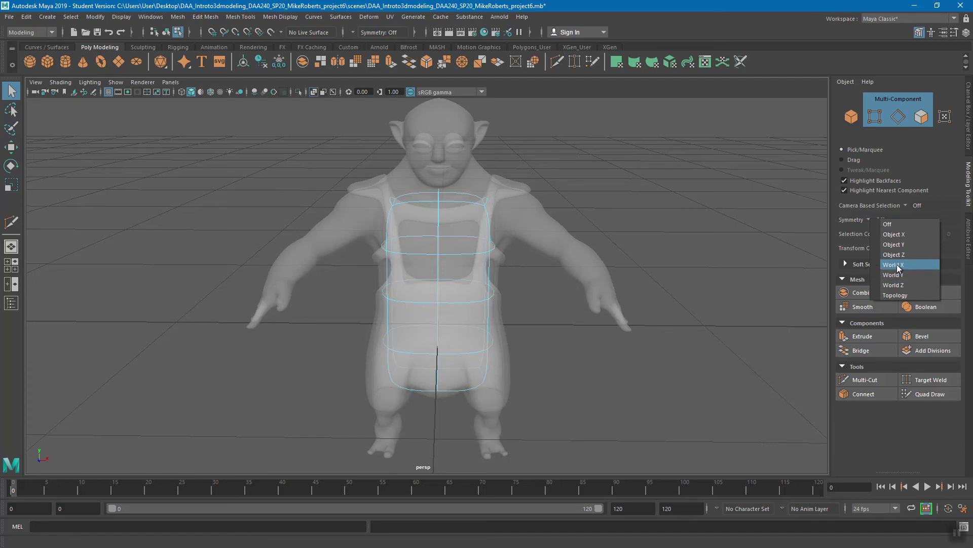
pyautogui.click(904, 296)
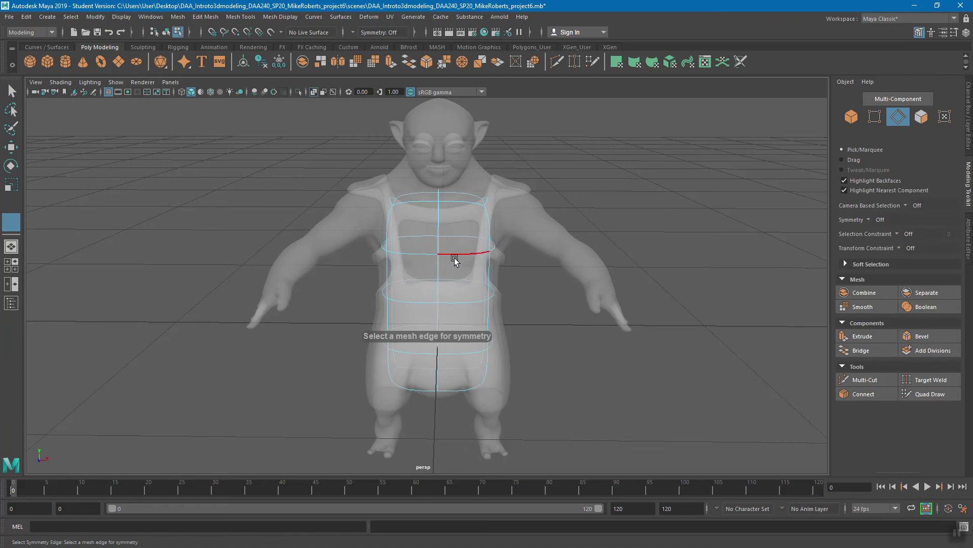
pyautogui.keyDown('alt'); pyautogui.moveTo(452, 239); pyautogui.dragTo(443, 283); pyautogui.keyUp('alt')
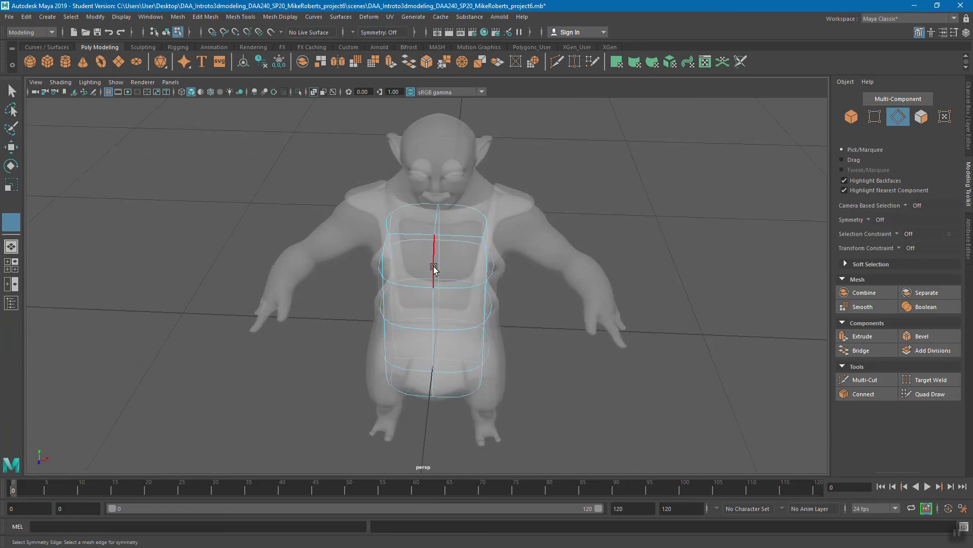
pyautogui.click(436, 268)
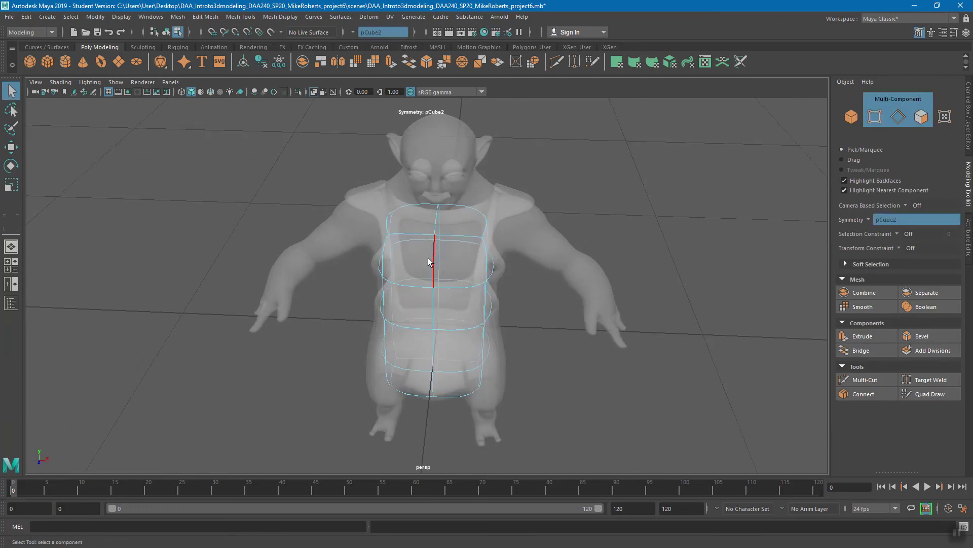
# Step: Move the cube's two top faces backward to line up with the character's neck and shoulders in profile
pyautogui.keyDown('alt'); pyautogui.moveTo(515, 276); pyautogui.dragTo(463, 243); pyautogui.keyUp('alt')
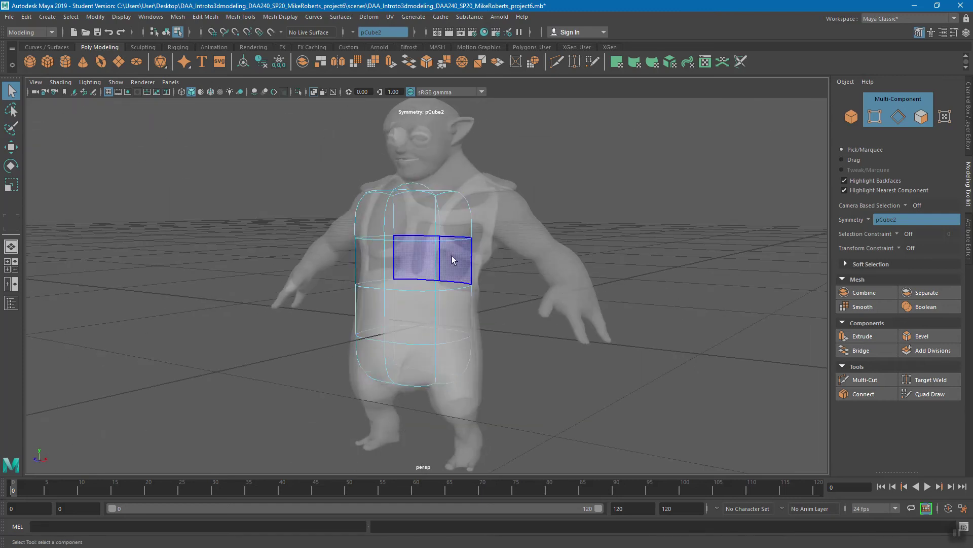
pyautogui.keyDown('alt'); pyautogui.moveTo(520, 254); pyautogui.dragTo(431, 209); pyautogui.keyUp('alt')
pyautogui.keyDown('alt'); pyautogui.moveTo(394, 308); pyautogui.dragTo(445, 217); pyautogui.keyUp('alt')
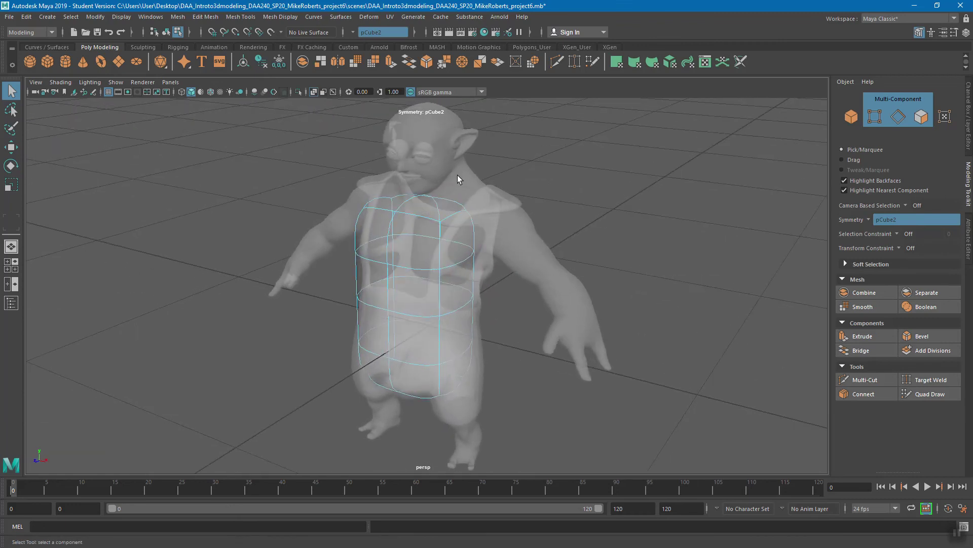
pyautogui.keyDown('alt'); pyautogui.moveTo(458, 175); pyautogui.dragTo(494, 274); pyautogui.keyUp('alt')
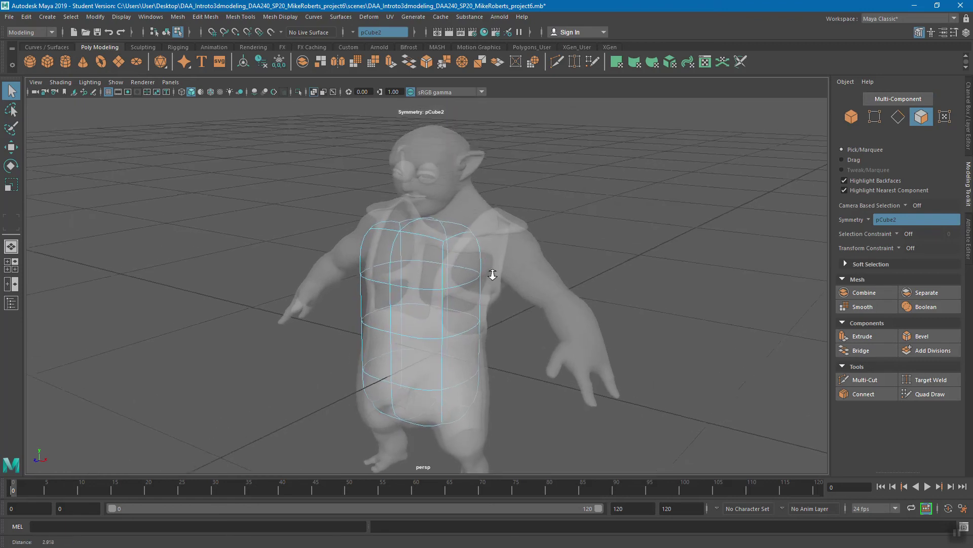
pyautogui.rightClick(467, 207)
pyautogui.click(467, 233)
pyautogui.click(436, 220)
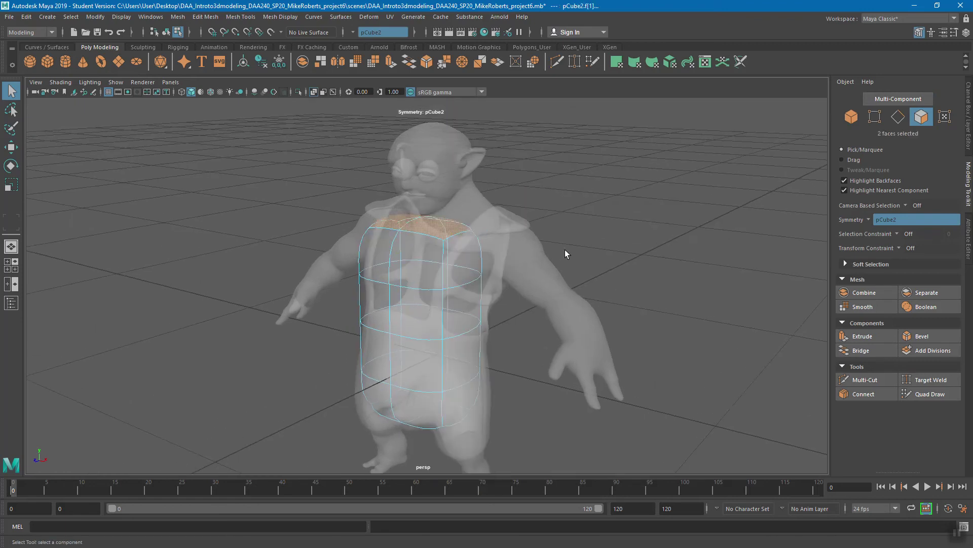
pyautogui.keyDown('alt'); pyautogui.moveTo(565, 254); pyautogui.dragTo(494, 242); pyautogui.keyUp('alt')
pyautogui.press('w')
pyautogui.moveTo(382, 202); pyautogui.dragTo(428, 197)
pyautogui.moveTo(423, 235)
pyautogui.keyDown('alt'); pyautogui.mouseDown()
pyautogui.moveTo(445, 232)
pyautogui.moveTo(410, 240)
pyautogui.mouseUp(); pyautogui.keyUp('alt')
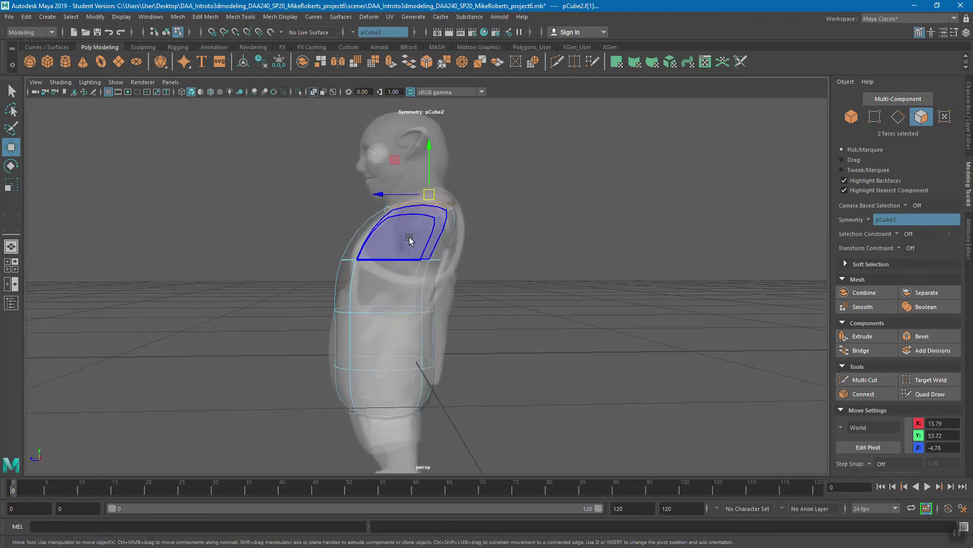
# Step: Move the cage's chest-height front edges backward to follow the slope of the character's chest
pyautogui.moveTo(409, 240); pyautogui.dragTo(409, 218, button='right')
pyautogui.click(439, 262)
pyautogui.keyDown('alt'); pyautogui.moveTo(435, 260); pyautogui.dragTo(355, 281); pyautogui.keyUp('alt')
pyautogui.click(359, 273)
pyautogui.moveTo(355, 282); pyautogui.dragTo(370, 284, button='middle')
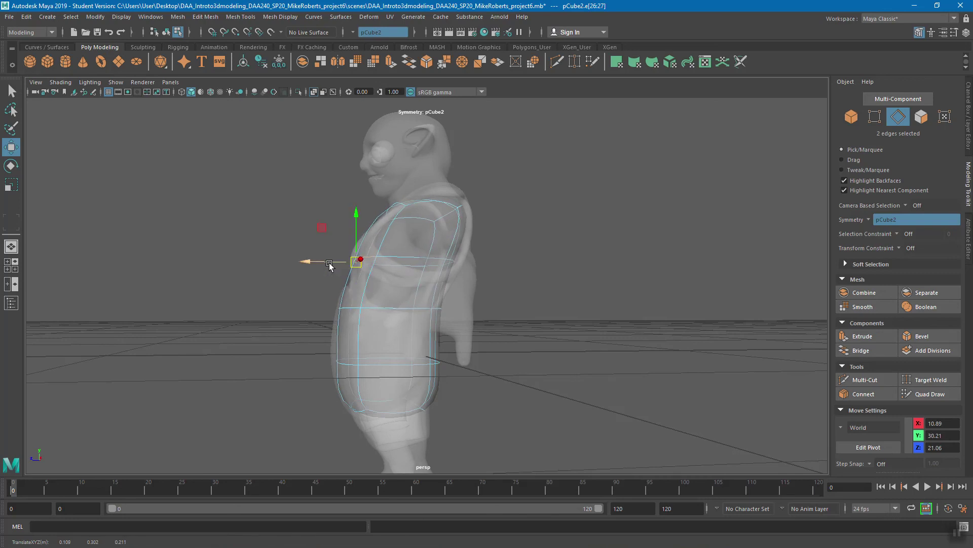
# Step: Reposition the waist and hip edges to match the character's belly and lower back in profile
pyautogui.keyDown('alt'); pyautogui.moveTo(361, 274); pyautogui.dragTo(446, 315); pyautogui.keyUp('alt')
pyautogui.click(346, 303)
pyautogui.click(415, 303)
pyautogui.keyDown('alt'); pyautogui.moveTo(504, 337); pyautogui.dragTo(459, 350); pyautogui.keyUp('alt')
pyautogui.click(429, 353)
pyautogui.moveTo(488, 338); pyautogui.dragTo(479, 326, button='middle')
pyautogui.keyDown('alt'); pyautogui.moveTo(462, 320); pyautogui.dragTo(450, 278); pyautogui.keyUp('alt')
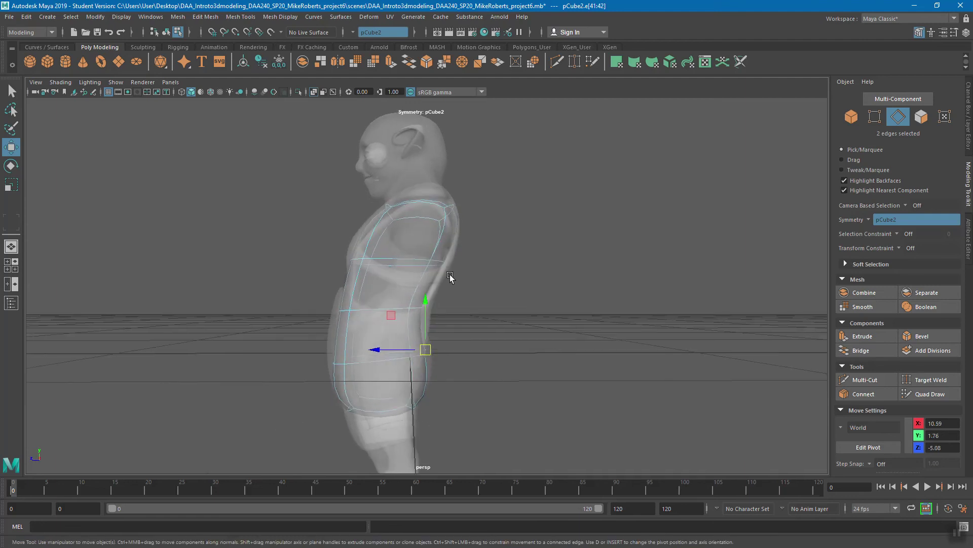
# Step: Adjust the cage's upper back edges and bottom front edges to follow the character's shoulders and underside
pyautogui.keyDown('alt'); pyautogui.moveTo(487, 246); pyautogui.dragTo(489, 259); pyautogui.keyUp('alt')
pyautogui.click(445, 214)
pyautogui.moveTo(507, 244); pyautogui.dragTo(492, 228, button='middle')
pyautogui.keyDown('alt'); pyautogui.moveTo(492, 228); pyautogui.dragTo(442, 264); pyautogui.keyUp('alt')
pyautogui.moveTo(483, 268); pyautogui.dragTo(485, 282, button='middle')
pyautogui.keyDown('alt'); pyautogui.moveTo(433, 266); pyautogui.dragTo(431, 252); pyautogui.keyUp('alt')
pyautogui.click(358, 405)
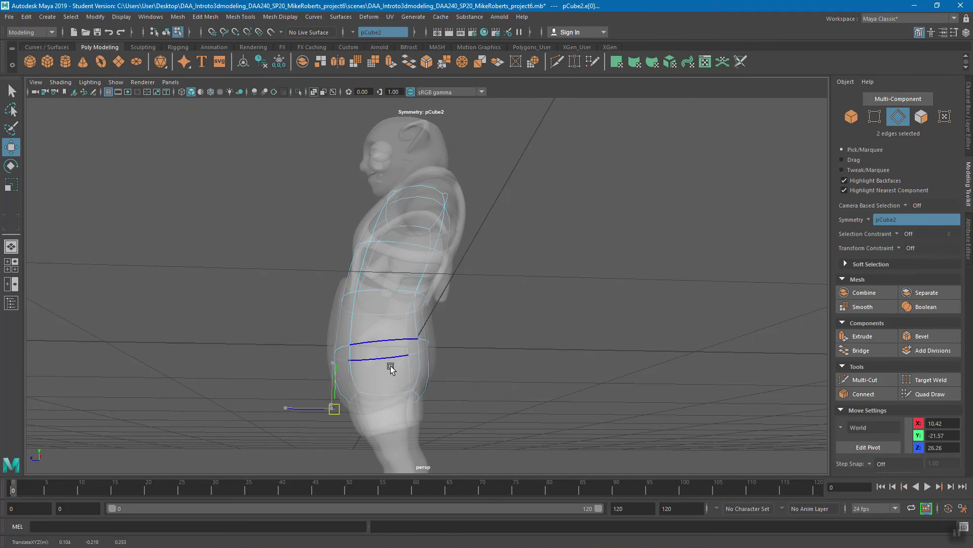
# Step: Move the side edges at the hips and along the torso outward to fill the character's silhouette
pyautogui.keyDown('alt'); pyautogui.moveTo(409, 374); pyautogui.dragTo(494, 374); pyautogui.keyUp('alt')
pyautogui.click(499, 406)
pyautogui.moveTo(557, 387); pyautogui.dragTo(571, 378, button='middle')
pyautogui.moveTo(582, 373); pyautogui.dragTo(596, 370)
pyautogui.keyDown('alt'); pyautogui.moveTo(553, 290); pyautogui.dragTo(537, 284); pyautogui.keyUp('alt')
pyautogui.moveTo(541, 308); pyautogui.dragTo(560, 306, button='middle')
pyautogui.click(506, 328)
pyautogui.keyDown('alt'); pyautogui.moveTo(507, 329); pyautogui.dragTo(415, 324); pyautogui.keyUp('alt')
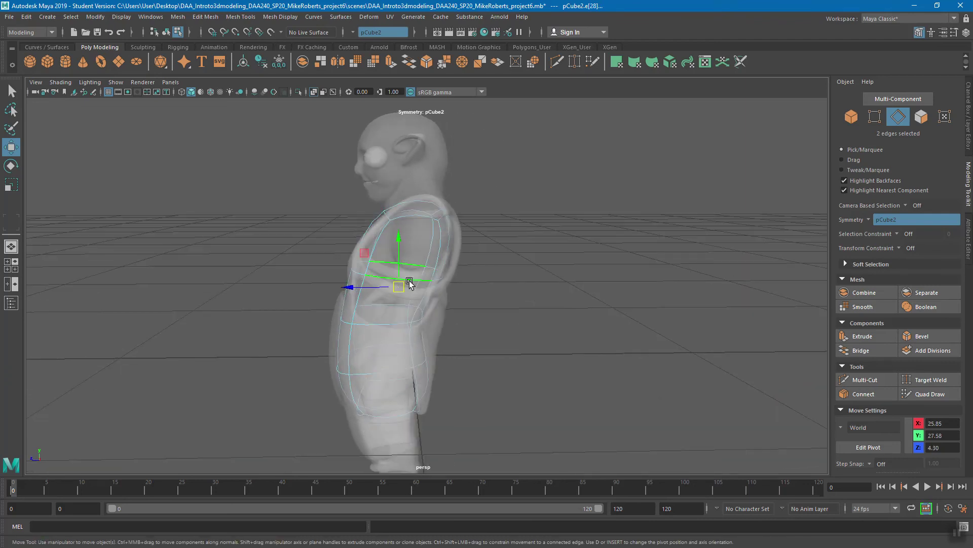
# Step: Check the cage's profile, pull its bottom side edges slightly inward at the hips, and save the scene
pyautogui.keyDown('alt'); pyautogui.moveTo(386, 259); pyautogui.dragTo(384, 260); pyautogui.keyUp('alt')
pyautogui.click(368, 312)
pyautogui.click(384, 204)
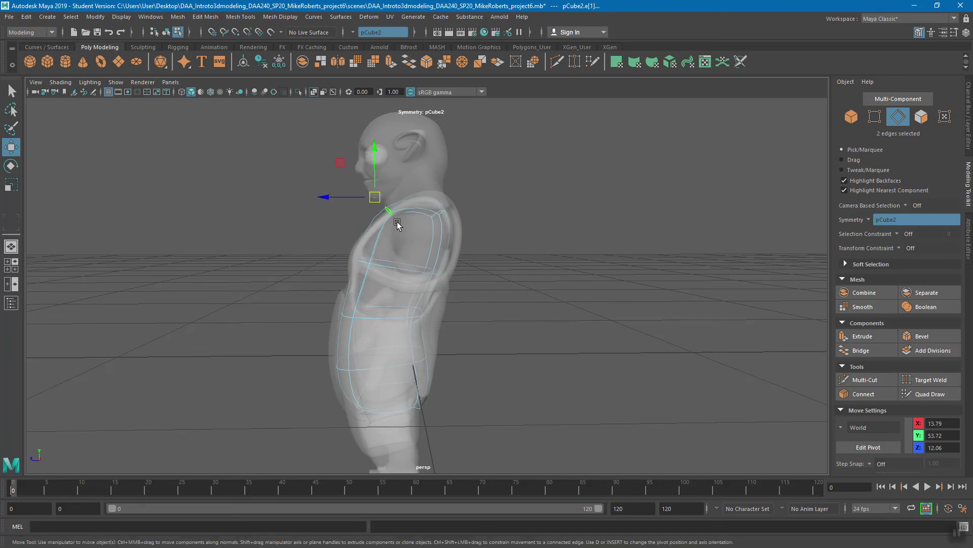
pyautogui.keyDown('alt'); pyautogui.moveTo(470, 272); pyautogui.dragTo(555, 329); pyautogui.keyUp('alt')
pyautogui.click(503, 403)
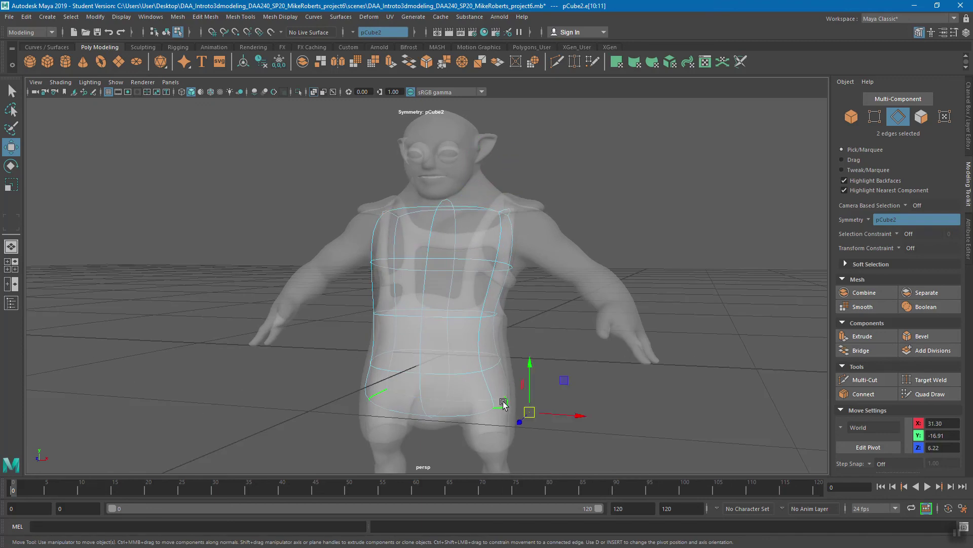
pyautogui.moveTo(590, 391); pyautogui.dragTo(581, 394, button='middle')
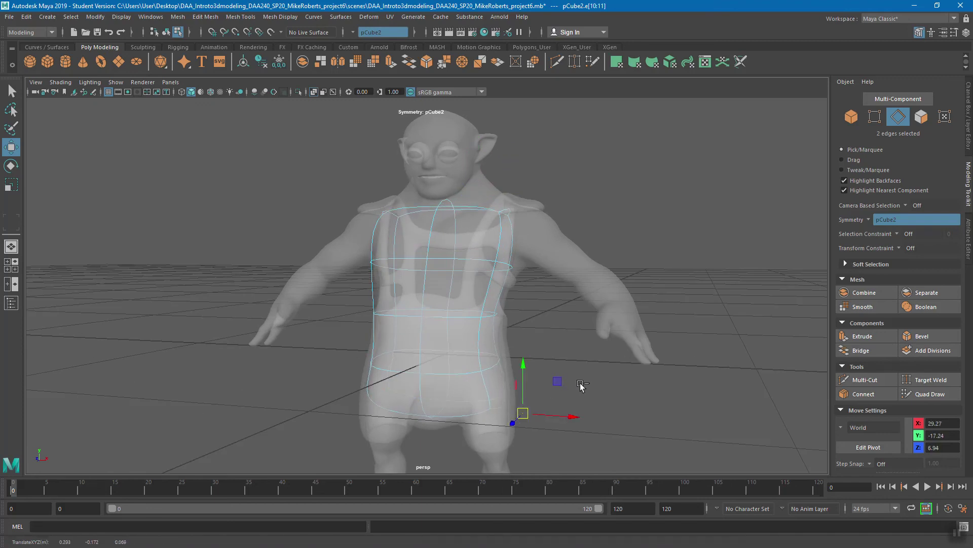
pyautogui.hotkey('ctrl', 's')
pyautogui.click(466, 287)
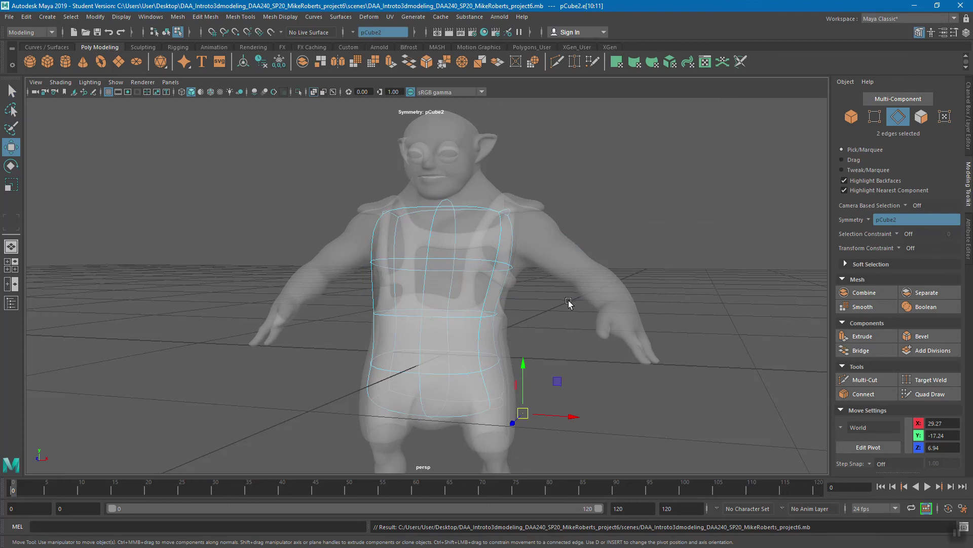
# Step: Extrude the upper side face on each side of the torso outward over the shoulders and position the new ends
pyautogui.keyDown('alt'); pyautogui.moveTo(549, 245); pyautogui.dragTo(477, 233); pyautogui.keyUp('alt')
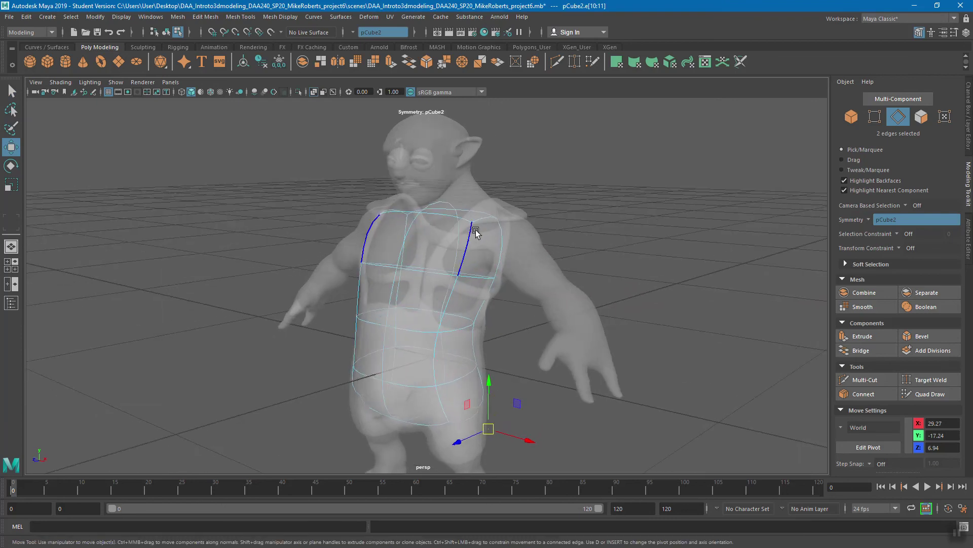
pyautogui.moveTo(450, 223); pyautogui.dragTo(455, 247, button='right')
pyautogui.click(490, 248)
pyautogui.keyDown('alt'); pyautogui.moveTo(494, 253); pyautogui.dragTo(535, 295); pyautogui.keyUp('alt')
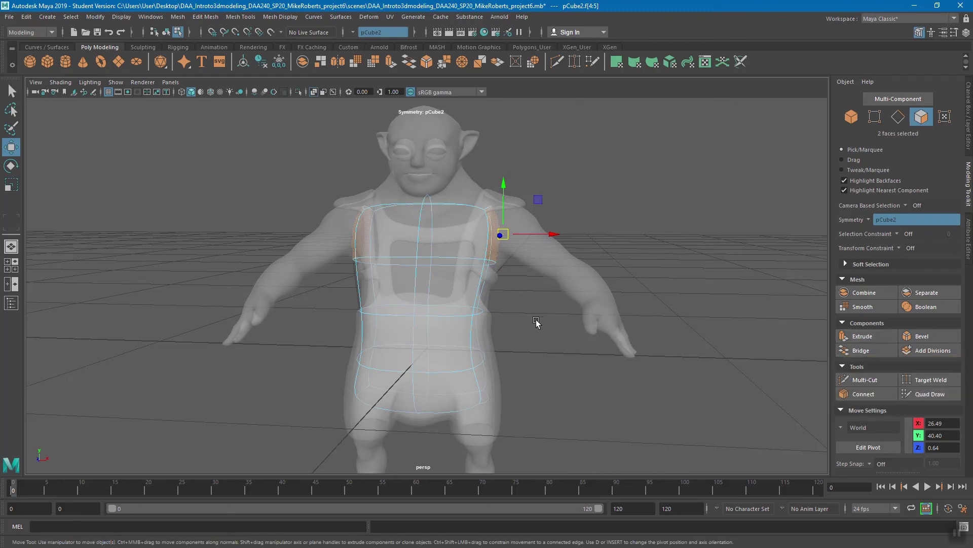
pyautogui.keyDown('alt'); pyautogui.moveTo(561, 326); pyautogui.dragTo(541, 301); pyautogui.keyUp('alt')
pyautogui.hotkey('ctrl', 'e')
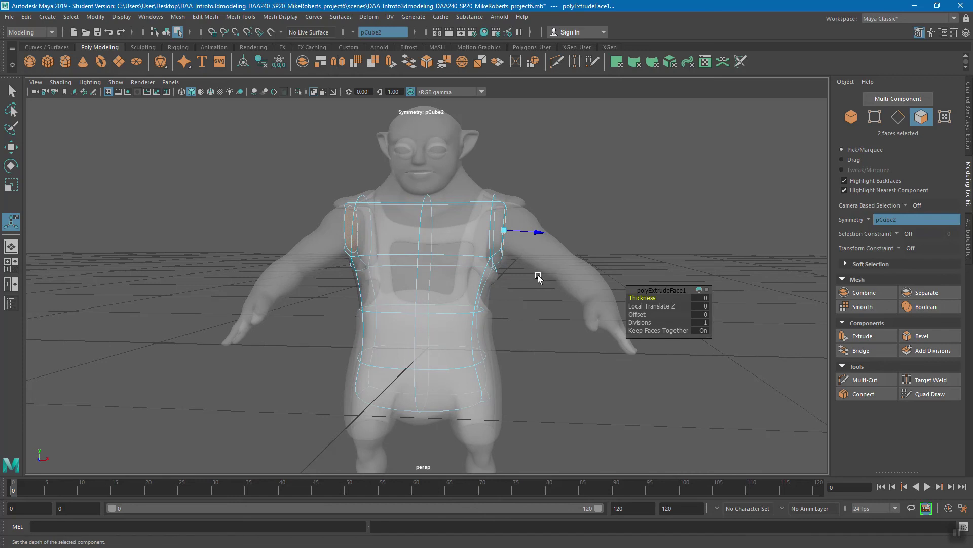
pyautogui.press('w')
pyautogui.moveTo(532, 270); pyautogui.dragTo(563, 280, button='middle')
pyautogui.keyDown('alt'); pyautogui.moveTo(570, 281); pyautogui.dragTo(529, 250); pyautogui.keyUp('alt')
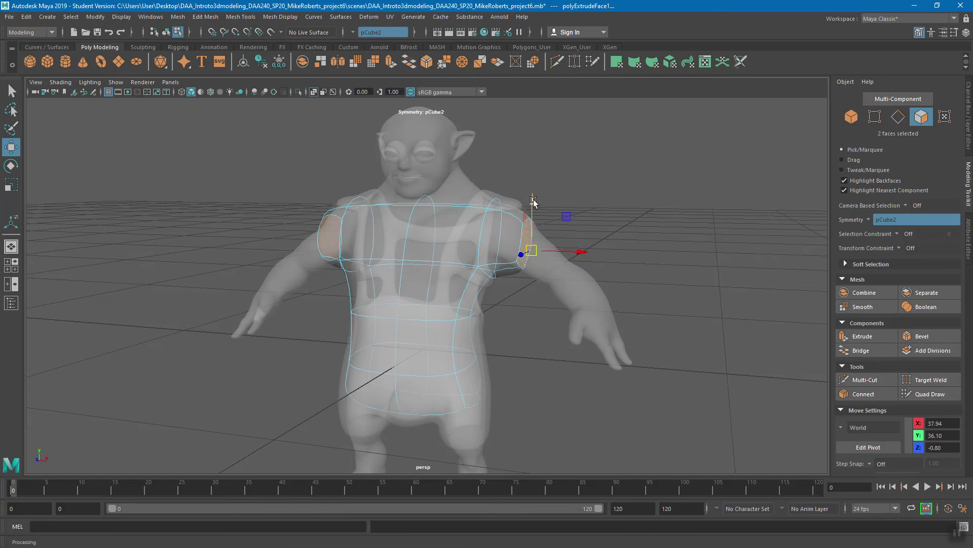
pyautogui.moveTo(573, 273)
pyautogui.keyDown('alt'); pyautogui.mouseDown()
pyautogui.moveTo(567, 284)
pyautogui.moveTo(548, 249)
pyautogui.moveTo(582, 269)
pyautogui.mouseUp(); pyautogui.keyUp('alt')
pyautogui.moveTo(569, 269); pyautogui.dragTo(563, 266, button='middle')
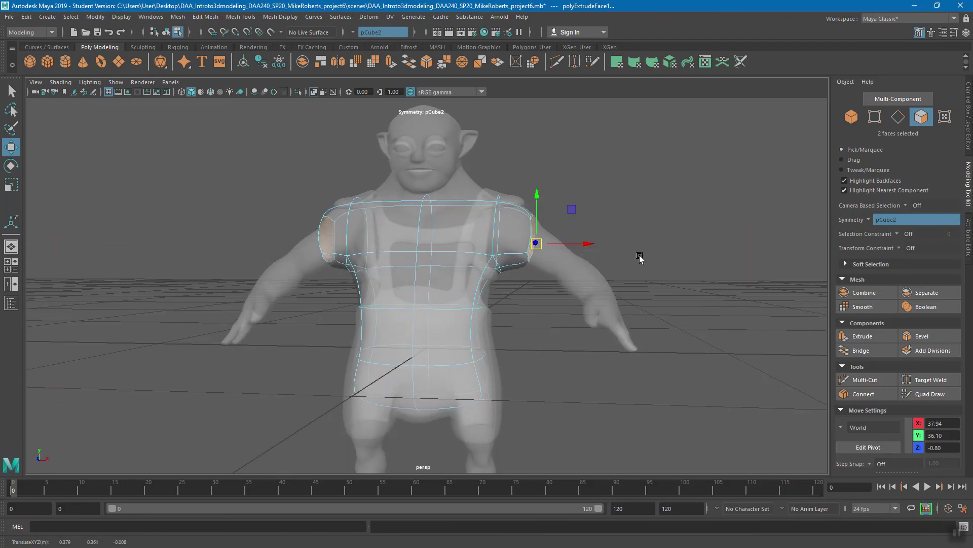
# Step: Rotate the shoulder end faces to the angle of the arms and scale them to the arm thickness
pyautogui.press('e')
pyautogui.keyDown('alt'); pyautogui.moveTo(646, 254); pyautogui.dragTo(640, 248); pyautogui.keyUp('alt')
pyautogui.keyDown('alt'); pyautogui.moveTo(598, 203); pyautogui.dragTo(645, 239); pyautogui.keyUp('alt')
pyautogui.press('r')
pyautogui.moveTo(533, 254); pyautogui.dragTo(576, 276)
# Step: Extrude the arm end faces down along the upper arms to the elbows and fit them to the arms
pyautogui.keyDown('shift'); pyautogui.moveTo(615, 278); pyautogui.dragTo(628, 252, button='right'); pyautogui.keyUp('shift')
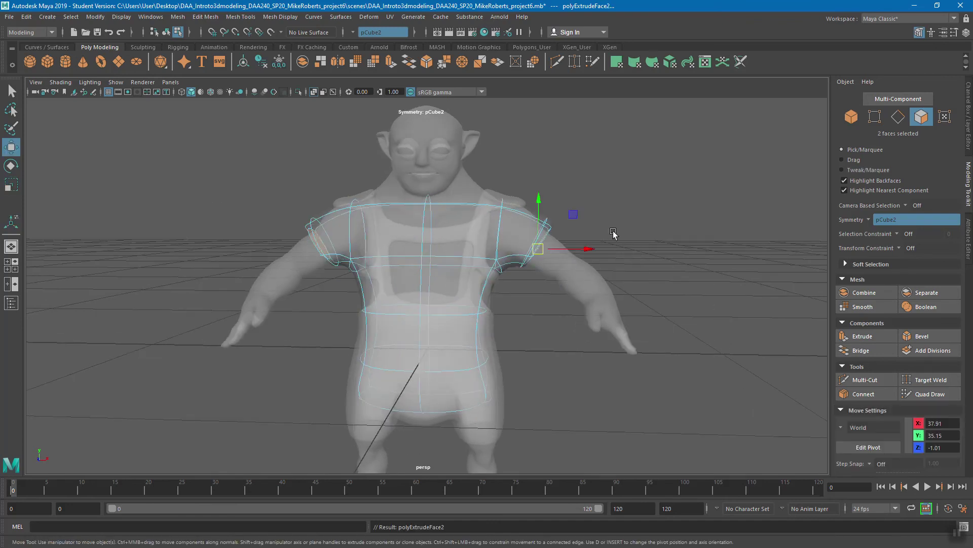
pyautogui.moveTo(613, 229); pyautogui.dragTo(650, 264, button='middle')
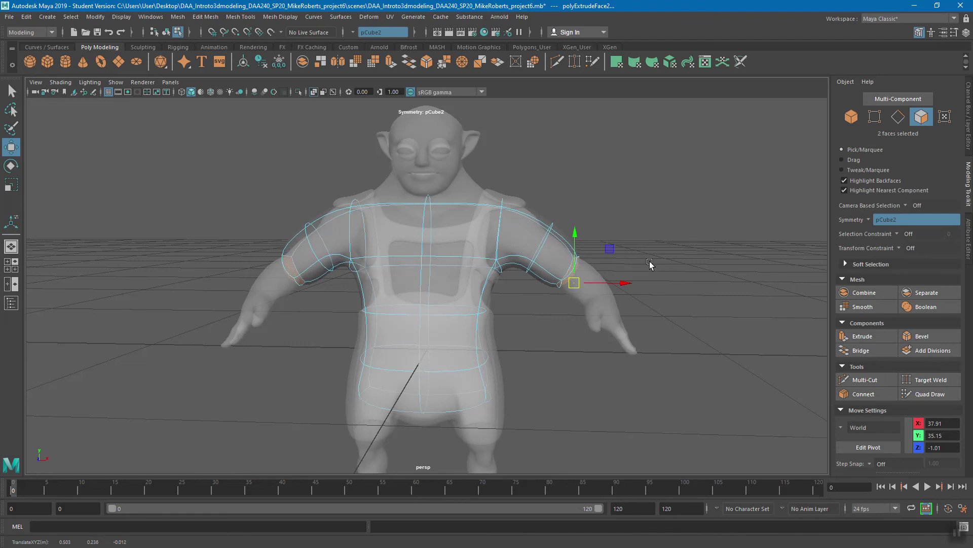
pyautogui.press('r')
pyautogui.keyDown('alt'); pyautogui.moveTo(687, 258); pyautogui.dragTo(664, 256); pyautogui.keyUp('alt')
pyautogui.moveTo(664, 256); pyautogui.dragTo(648, 255, button='middle')
pyautogui.click(566, 291)
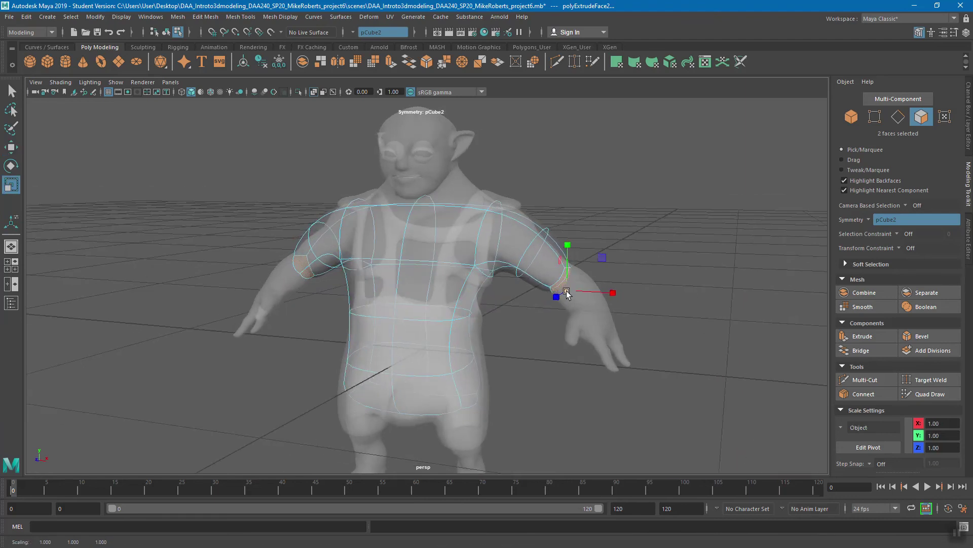
pyautogui.moveTo(682, 289)
pyautogui.keyDown('alt'); pyautogui.mouseDown()
pyautogui.moveTo(603, 295)
pyautogui.moveTo(692, 282)
pyautogui.mouseUp(); pyautogui.keyUp('alt')
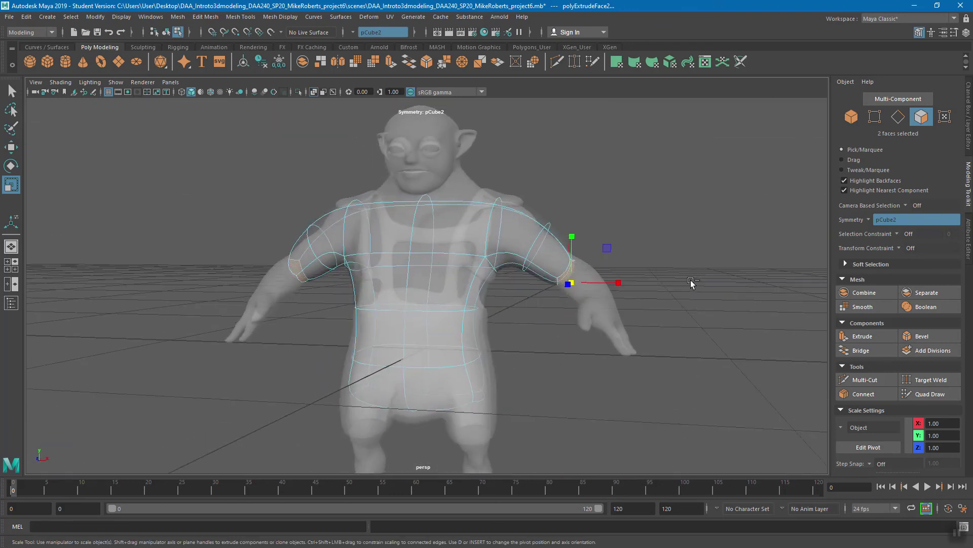
# Step: Extrude the arm end faces along the forearms to the wrists, align them, and deselect the faces
pyautogui.hotkey('ctrl', 'e')
pyautogui.press('w')
pyautogui.moveTo(647, 261); pyautogui.dragTo(674, 275, button='middle')
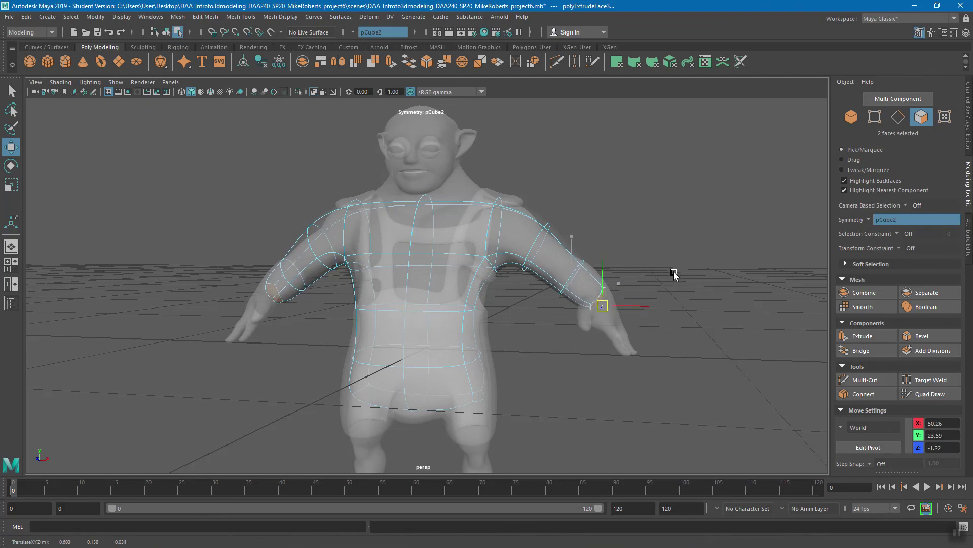
pyautogui.keyDown('alt'); pyautogui.moveTo(615, 304); pyautogui.dragTo(557, 317); pyautogui.keyUp('alt')
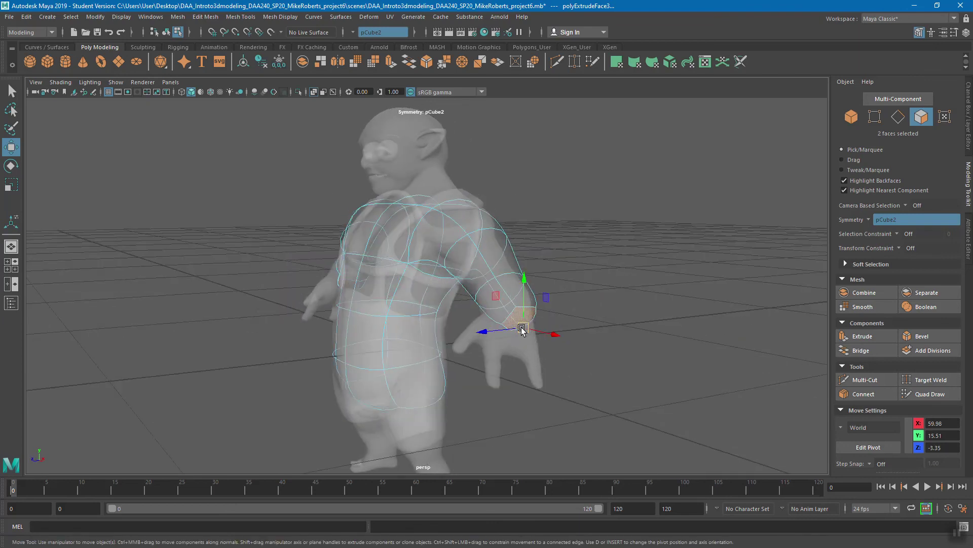
pyautogui.click(523, 328)
pyautogui.keyDown('alt'); pyautogui.moveTo(525, 331); pyautogui.dragTo(615, 314); pyautogui.keyUp('alt')
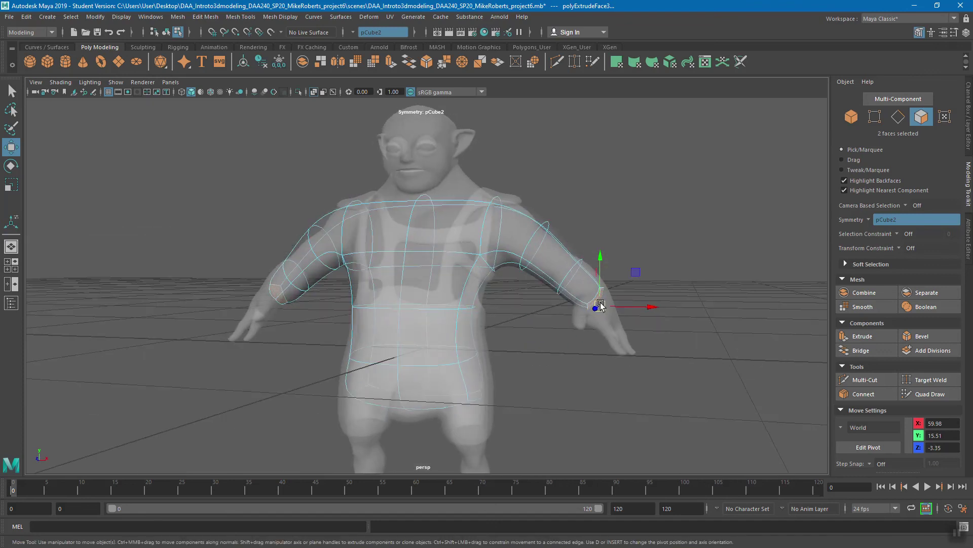
pyautogui.click(649, 219)
# Step: Move the underside edges of the upper arms up and inward toward the armpits
pyautogui.keyDown('alt'); pyautogui.moveTo(578, 252); pyautogui.dragTo(546, 258); pyautogui.keyUp('alt')
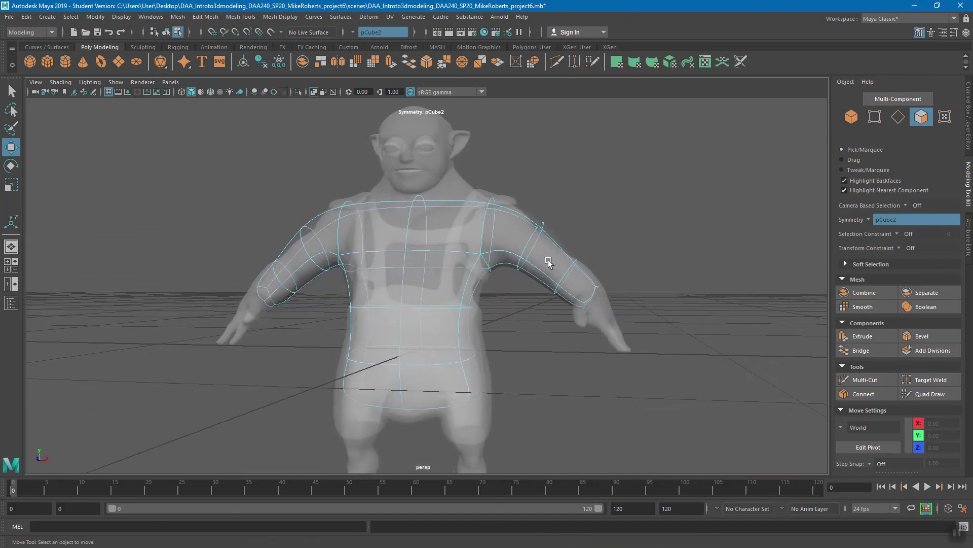
pyautogui.scroll(2, 546, 259)
pyautogui.moveTo(572, 239); pyautogui.dragTo(570, 212, button='right')
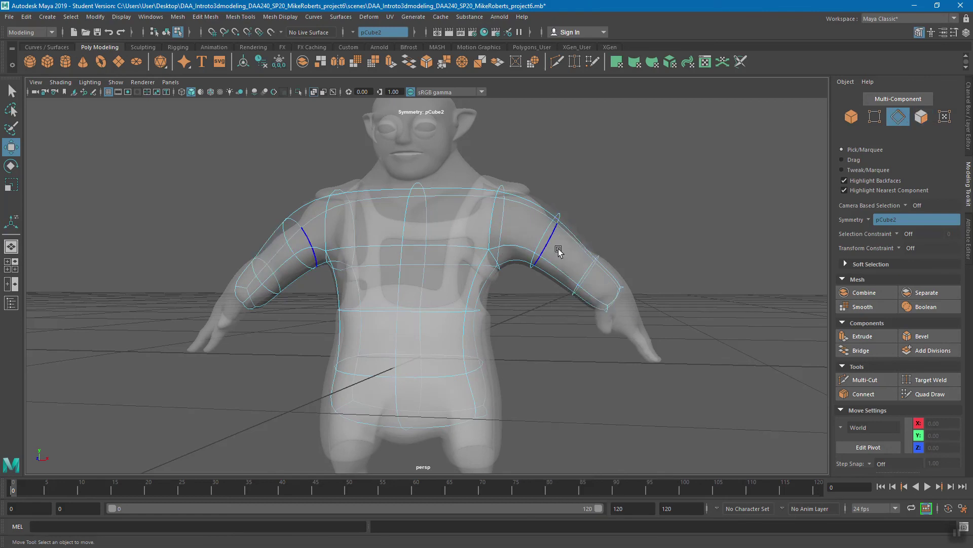
pyautogui.click(526, 264)
pyautogui.moveTo(527, 267); pyautogui.dragTo(518, 254)
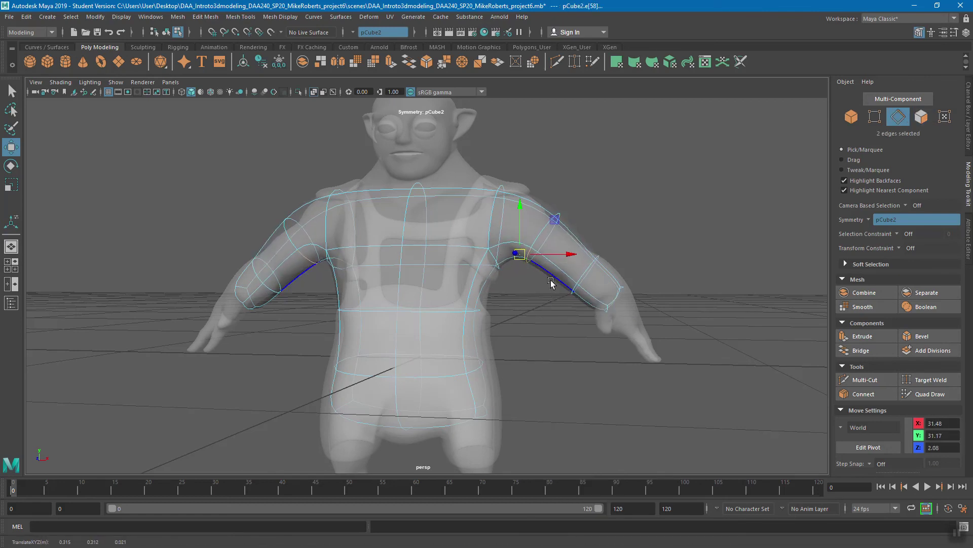
# Step: Move the front edges of the upper arms and forearms to match the shape of the troll's arms
pyautogui.doubleClick(586, 273)
pyautogui.moveTo(586, 281); pyautogui.dragTo(546, 283)
pyautogui.click(402, 302)
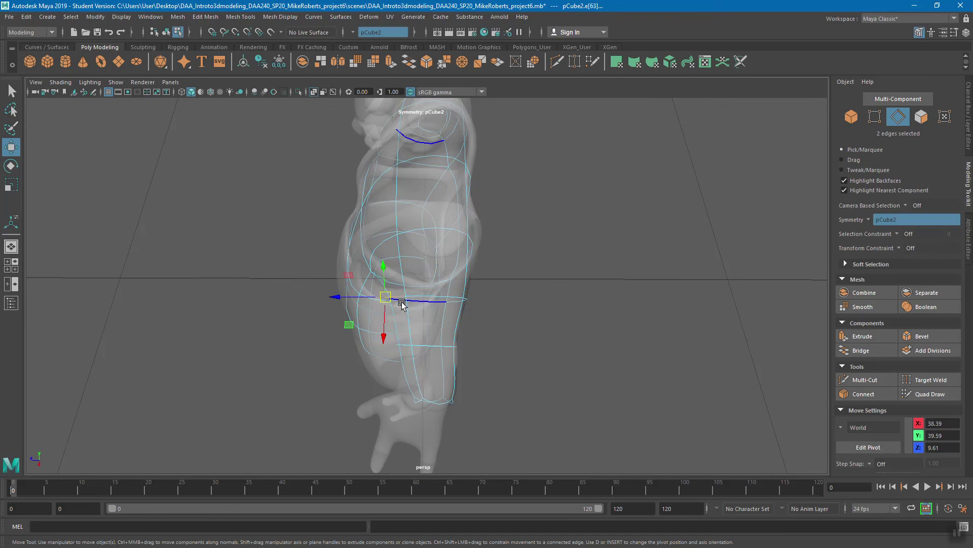
pyautogui.moveTo(386, 296); pyautogui.dragTo(478, 223)
pyautogui.click(400, 265)
pyautogui.click(486, 239)
pyautogui.click(472, 261)
pyautogui.click(479, 248)
pyautogui.click(429, 250)
pyautogui.moveTo(429, 250); pyautogui.dragTo(433, 248)
# Step: Switch the troll layer out of reference display to examine the arms, and return it to reference display
pyautogui.click(969, 129)
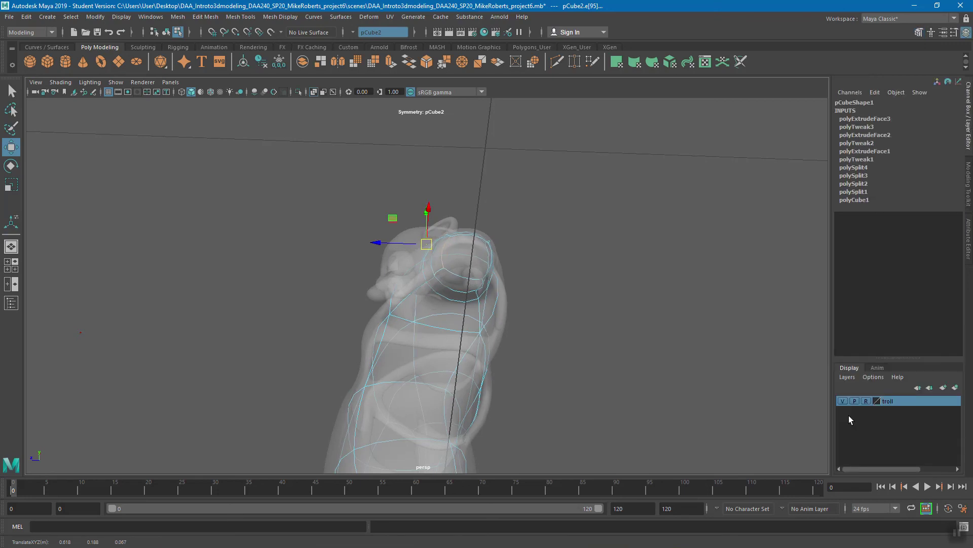
pyautogui.click(867, 401)
pyautogui.keyDown('alt'); pyautogui.moveTo(537, 329); pyautogui.dragTo(457, 361); pyautogui.keyUp('alt')
pyautogui.click(468, 364)
pyautogui.keyDown('alt'); pyautogui.moveTo(495, 300); pyautogui.dragTo(577, 278); pyautogui.keyUp('alt')
pyautogui.click(866, 401)
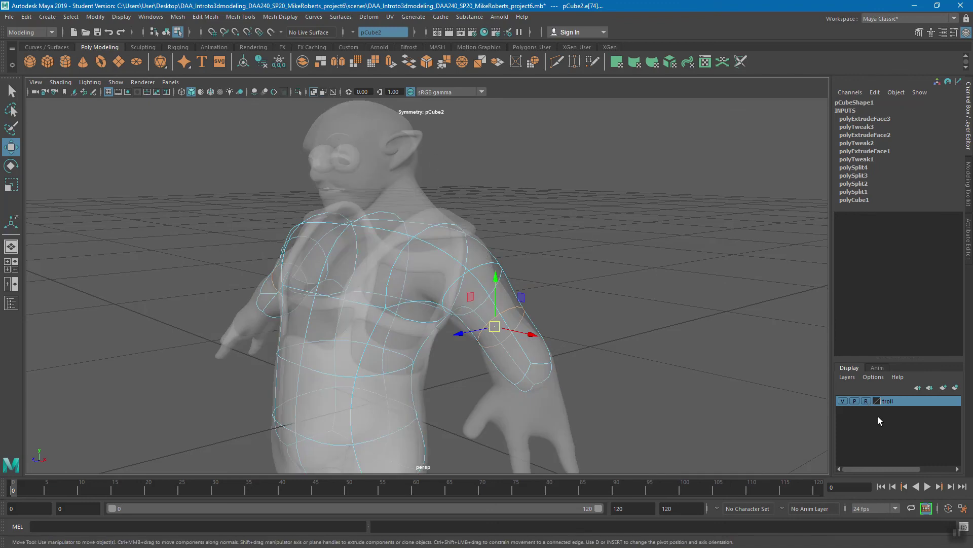
pyautogui.keyDown('alt'); pyautogui.moveTo(720, 339); pyautogui.dragTo(532, 305); pyautogui.keyUp('alt')
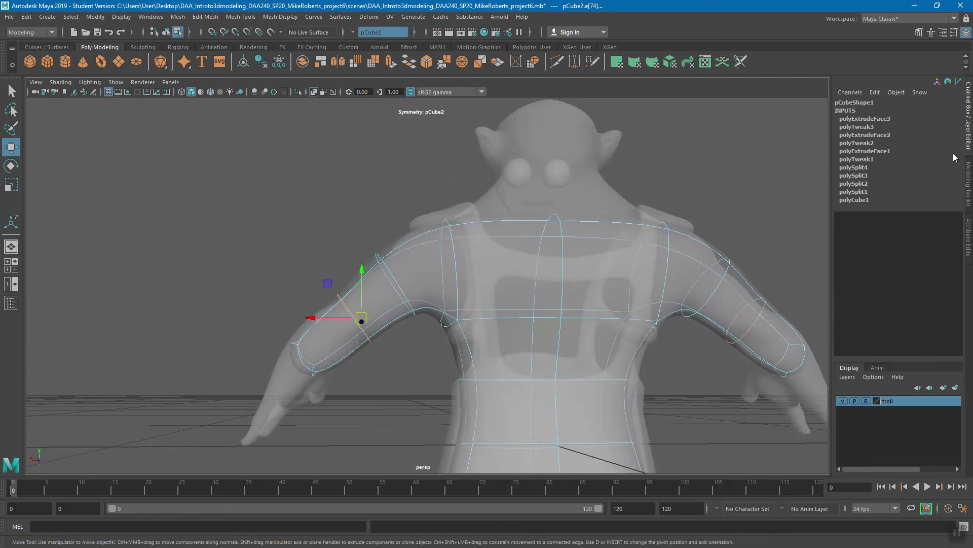
# Step: Reposition the edges along the forearms between elbow and wrist to fit the troll's forearms
pyautogui.click(970, 181)
pyautogui.keyDown('alt'); pyautogui.moveTo(533, 261); pyautogui.dragTo(642, 241); pyautogui.keyUp('alt')
pyautogui.click(448, 240)
pyautogui.keyDown('alt'); pyautogui.moveTo(441, 226); pyautogui.dragTo(482, 263); pyautogui.keyUp('alt')
pyautogui.click(482, 292)
pyautogui.click(479, 298)
pyautogui.moveTo(489, 299); pyautogui.dragTo(489, 277)
pyautogui.moveTo(490, 313); pyautogui.dragTo(423, 296)
# Step: Undo the last rear wrist edge move and reposition the rear wrist edges along the back of the troll's forearms
pyautogui.click(469, 244)
pyautogui.keyDown('alt'); pyautogui.moveTo(500, 219); pyautogui.dragTo(562, 284); pyautogui.keyUp('alt')
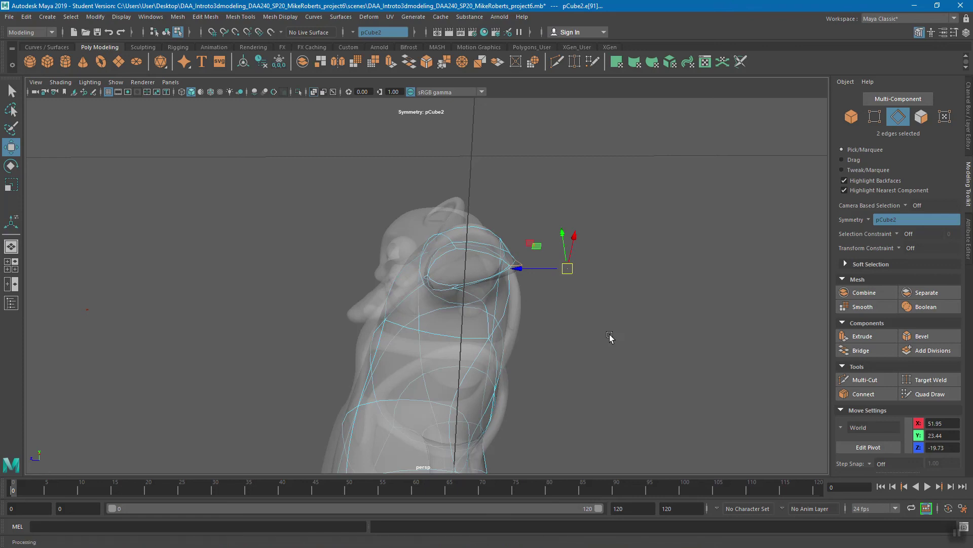
pyautogui.hotkey('ctrl', 'z')
pyautogui.keyDown('alt'); pyautogui.moveTo(573, 303); pyautogui.dragTo(503, 282); pyautogui.keyUp('alt')
pyautogui.click(453, 244)
pyautogui.click(498, 288)
pyautogui.click(489, 269)
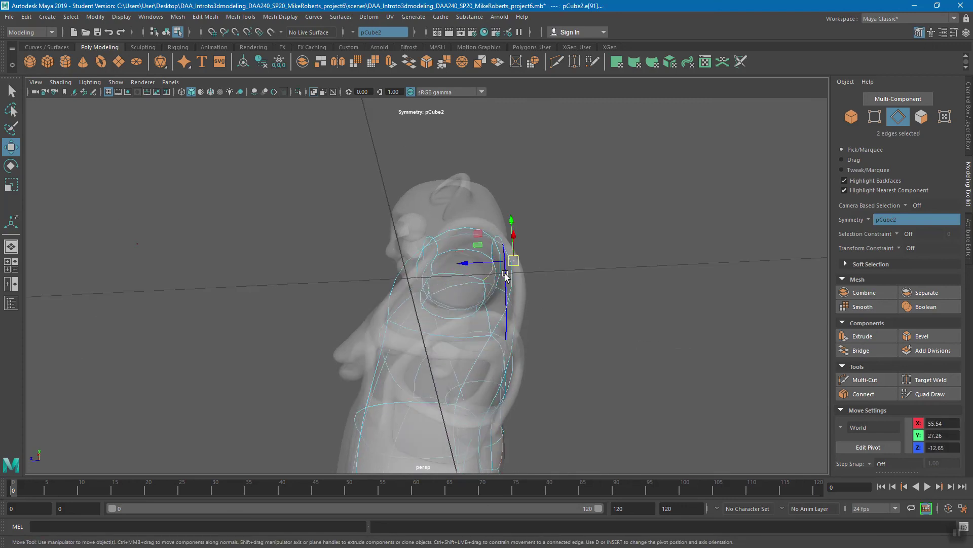
pyautogui.keyDown('alt'); pyautogui.moveTo(488, 278); pyautogui.dragTo(452, 274); pyautogui.keyUp('alt')
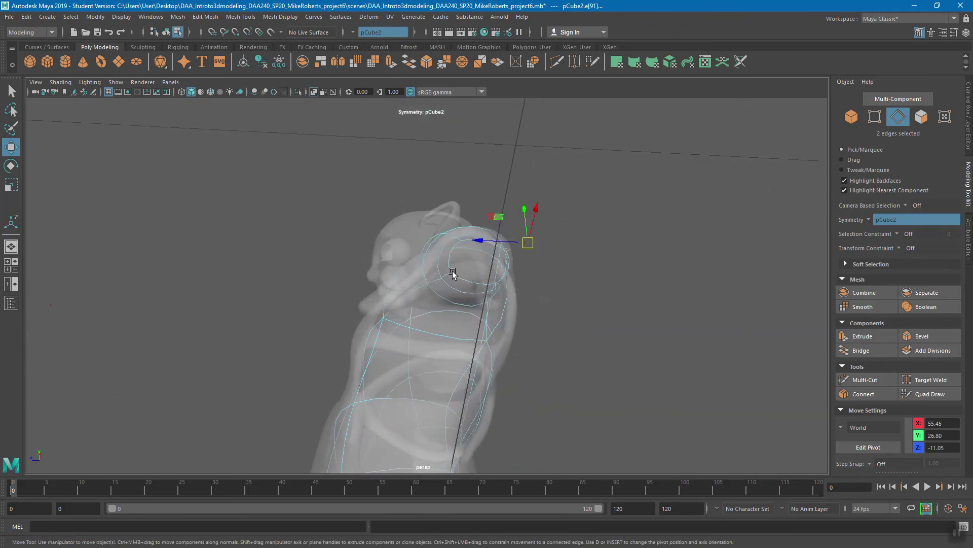
# Step: Adjust the lower edges of the wrist ends to fit the troll's wrists, and clear the selection
pyautogui.click(435, 283)
pyautogui.click(428, 289)
pyautogui.click(478, 286)
pyautogui.keyDown('alt'); pyautogui.moveTo(476, 292); pyautogui.dragTo(578, 267); pyautogui.keyUp('alt')
pyautogui.moveTo(521, 250); pyautogui.dragTo(575, 369)
pyautogui.click(564, 386)
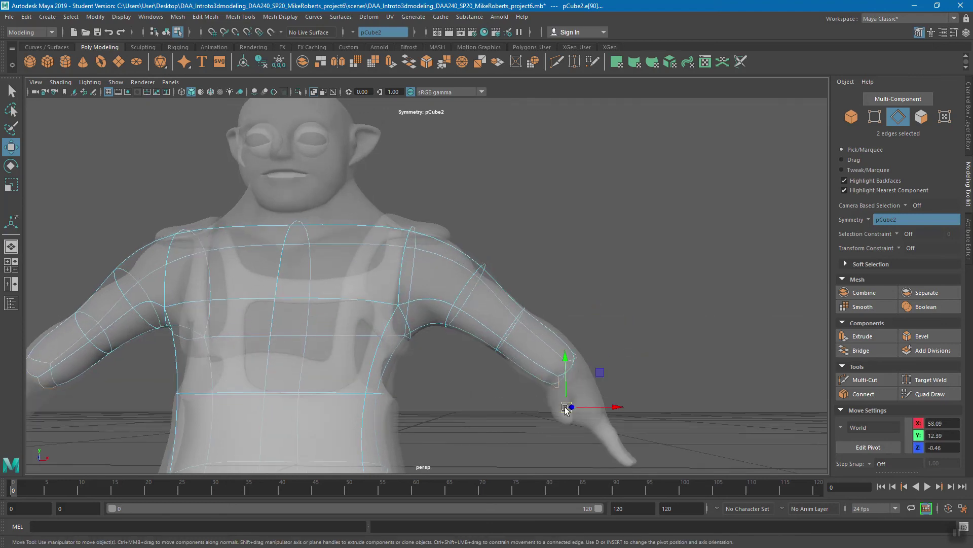
pyautogui.moveTo(566, 410); pyautogui.dragTo(644, 299)
pyautogui.click(625, 284)
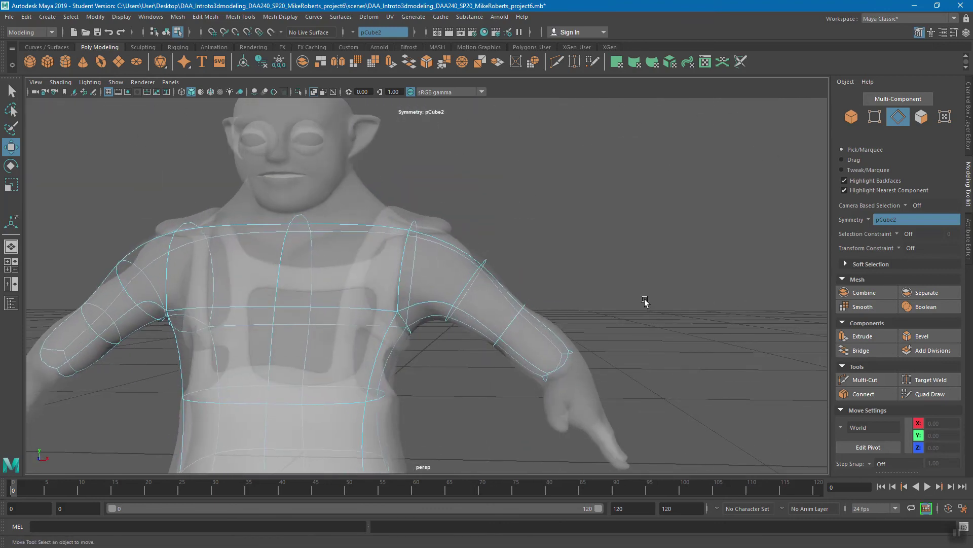
# Step: Move the upper rear edges between the upper-arm and elbow loops up and outward to fill out the arms
pyautogui.click(491, 258)
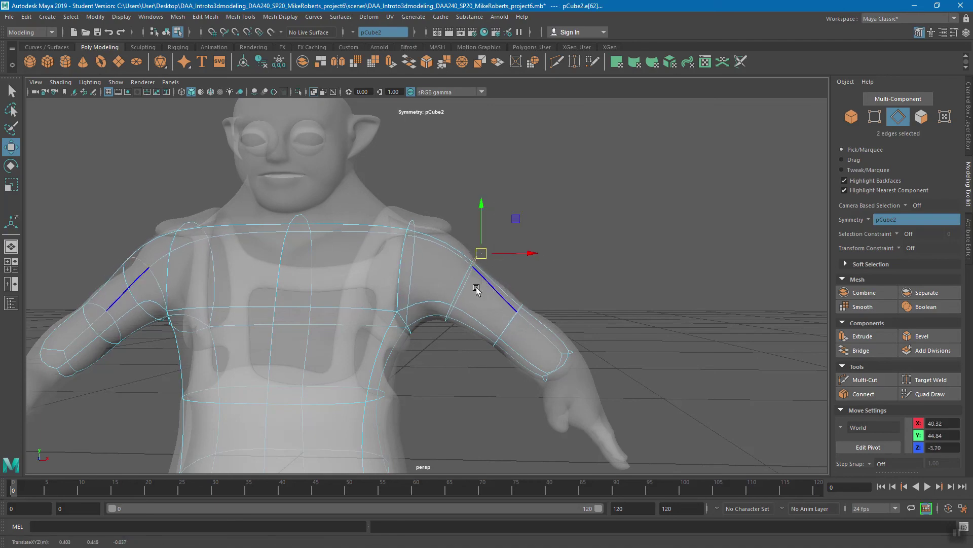
pyautogui.keyDown('alt'); pyautogui.moveTo(495, 283); pyautogui.dragTo(471, 317); pyautogui.keyUp('alt')
pyautogui.press('q')
pyautogui.keyDown('alt'); pyautogui.moveTo(526, 277); pyautogui.dragTo(644, 245); pyautogui.keyUp('alt')
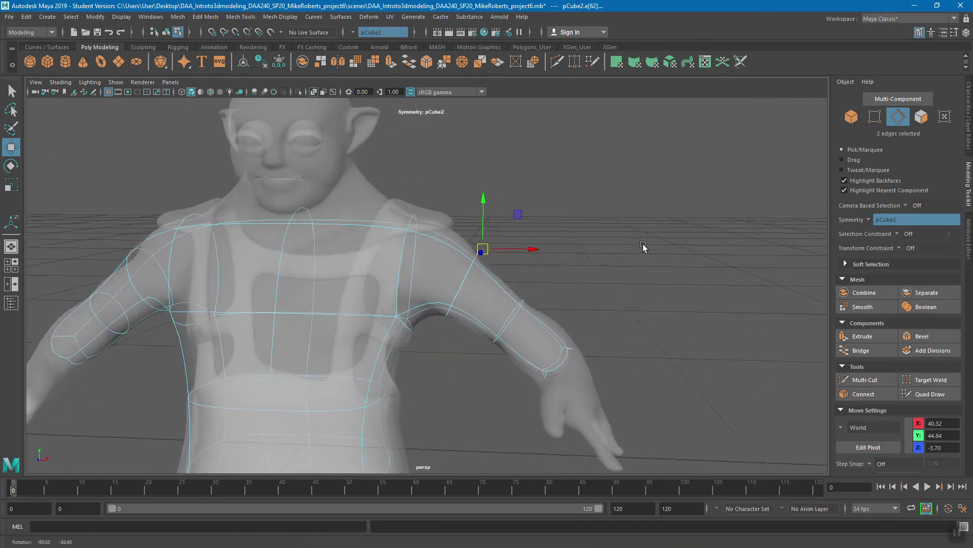
# Step: Save the scene, accepting the student version notice
pyautogui.hotkey('ctrl', 's')
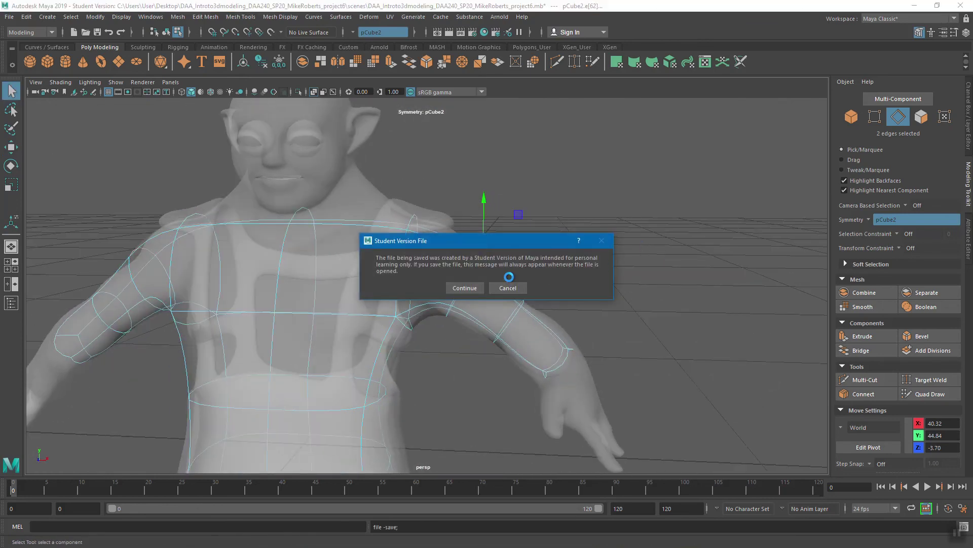
pyautogui.click(471, 288)
pyautogui.press('w')
# Step: Move the centre edge at the top of the back forward and slightly up toward the neck base, and deselect it
pyautogui.keyDown('alt'); pyautogui.moveTo(619, 256); pyautogui.dragTo(509, 217); pyautogui.keyUp('alt')
pyautogui.click(423, 183)
pyautogui.moveTo(423, 183)
pyautogui.keyDown('alt'); pyautogui.mouseDown()
pyautogui.moveTo(404, 177)
pyautogui.moveTo(411, 181)
pyautogui.mouseUp(); pyautogui.keyUp('alt')
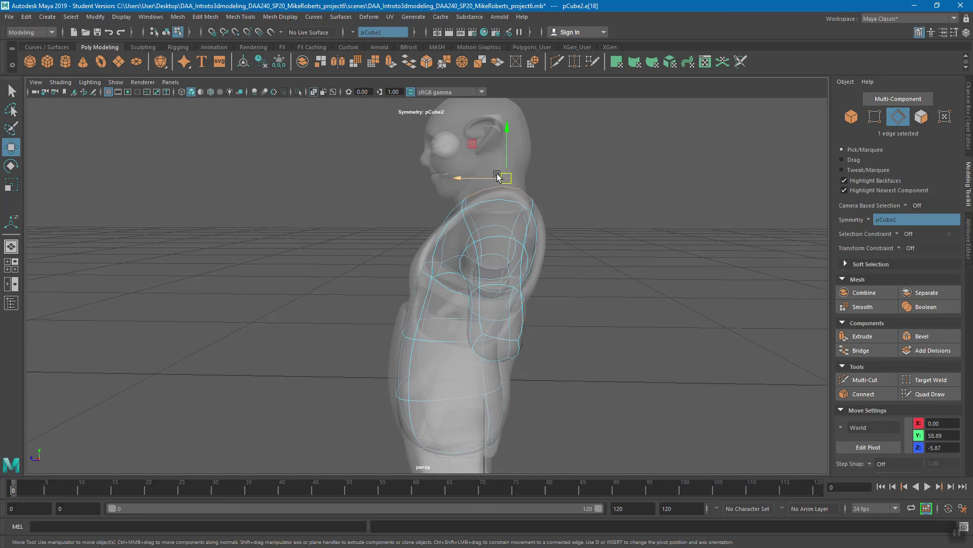
pyautogui.moveTo(504, 178); pyautogui.dragTo(496, 177)
pyautogui.keyDown('alt'); pyautogui.moveTo(442, 213); pyautogui.dragTo(487, 210); pyautogui.keyUp('alt')
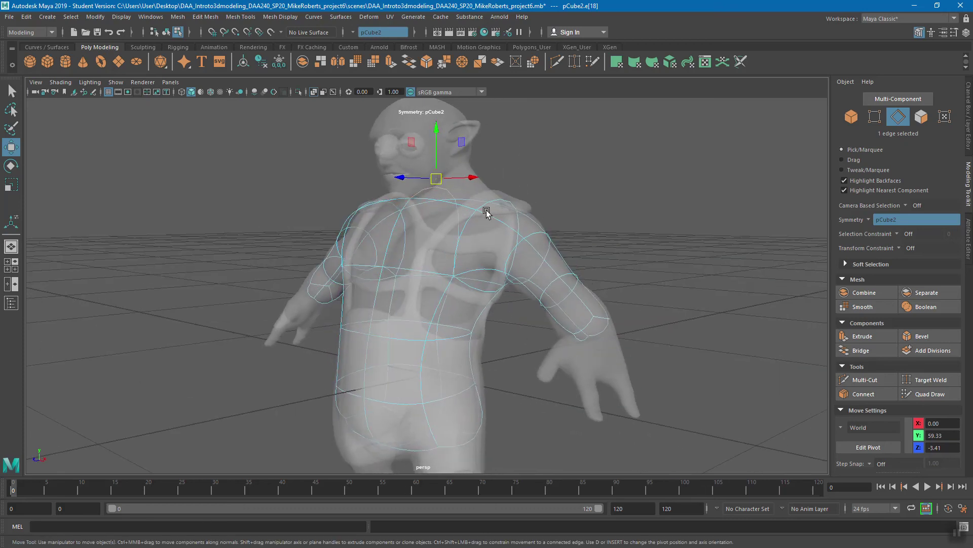
pyautogui.click(609, 199)
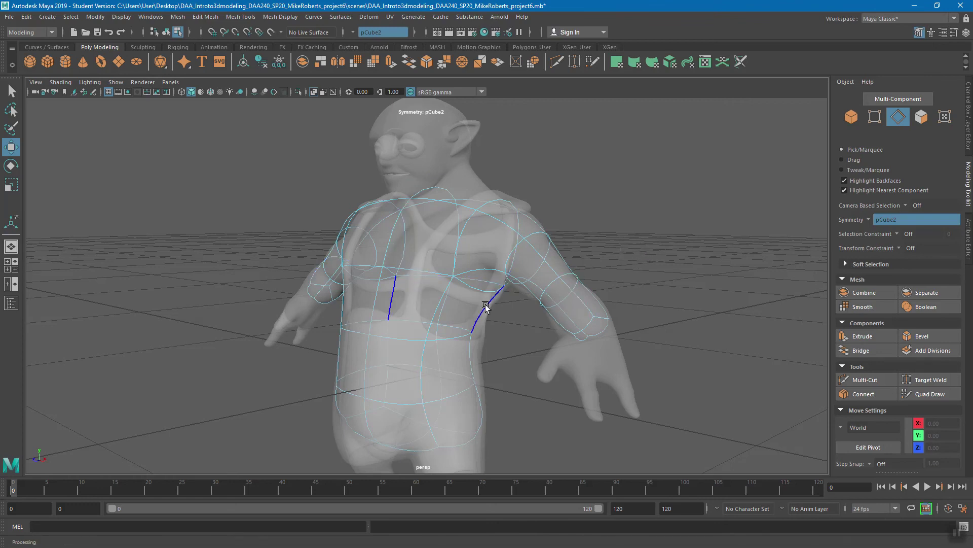
# Step: Switch to face selection, inspect the arm end faces and torso from several sides, and leave nothing selected
pyautogui.keyDown('alt'); pyautogui.moveTo(505, 304); pyautogui.dragTo(545, 304); pyautogui.keyUp('alt')
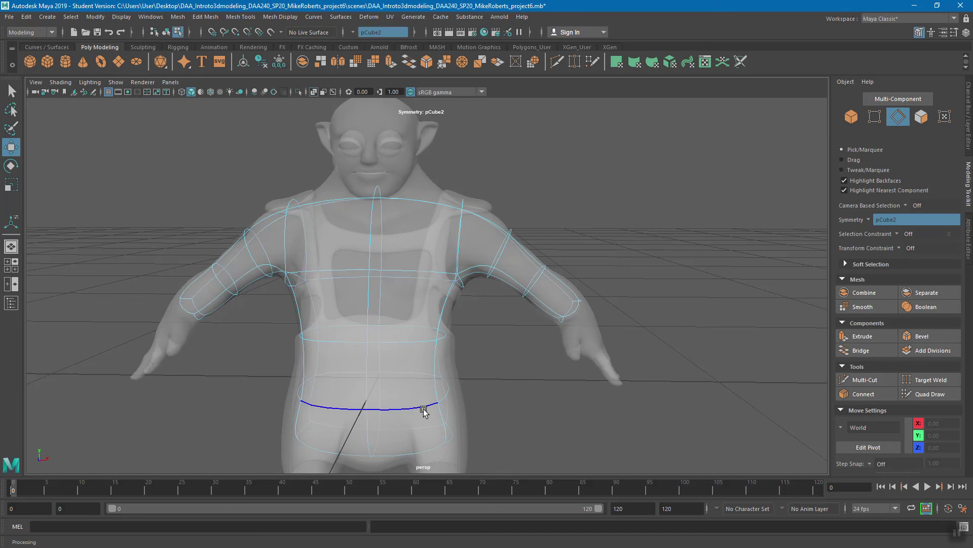
pyautogui.keyDown('alt'); pyautogui.moveTo(624, 274); pyautogui.dragTo(513, 393); pyautogui.keyUp('alt')
pyautogui.moveTo(504, 258); pyautogui.dragTo(503, 289, button='right')
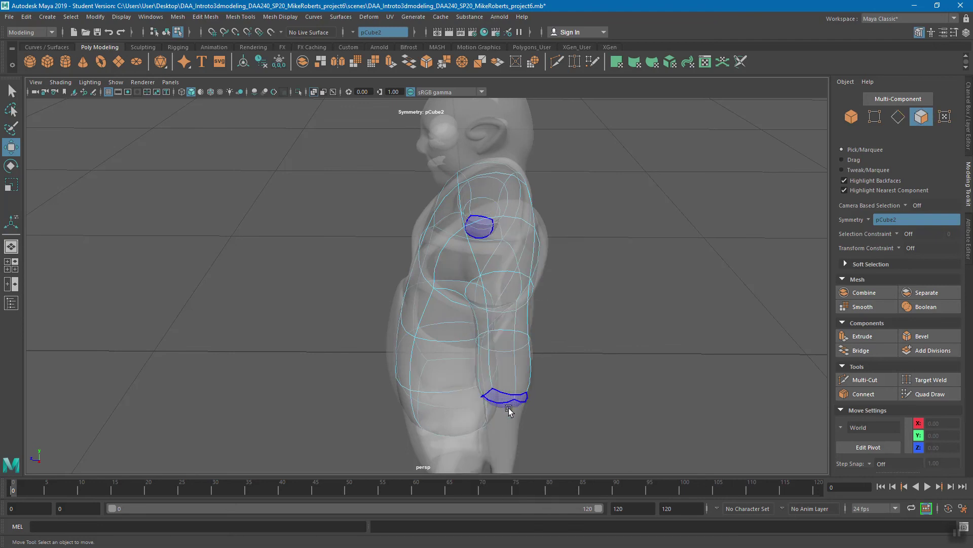
pyautogui.click(507, 405)
pyautogui.keyDown('alt'); pyautogui.moveTo(507, 421); pyautogui.dragTo(365, 359); pyautogui.keyUp('alt')
pyautogui.click(359, 354)
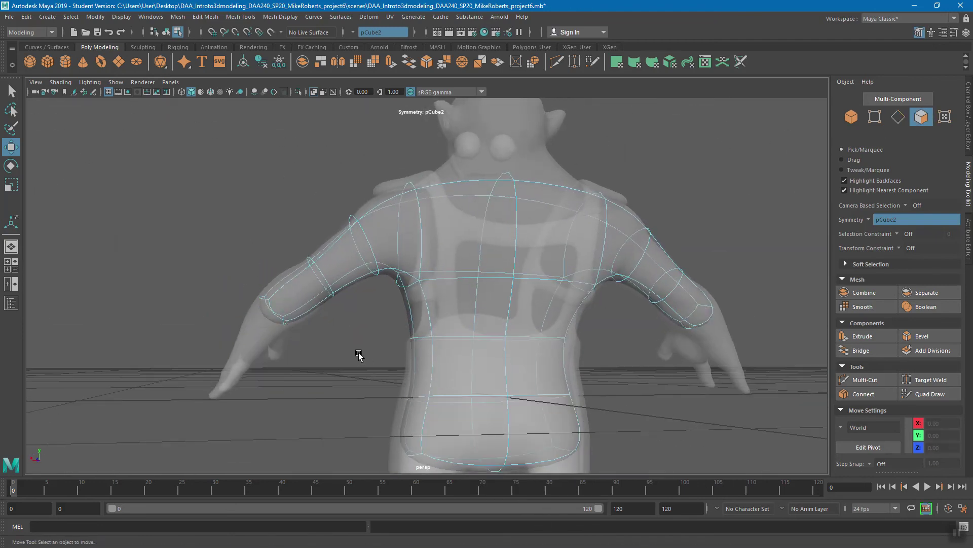
# Step: Save the scene again with the fitted torso and arms, and clear any selection
pyautogui.hotkey('ctrl', 's')
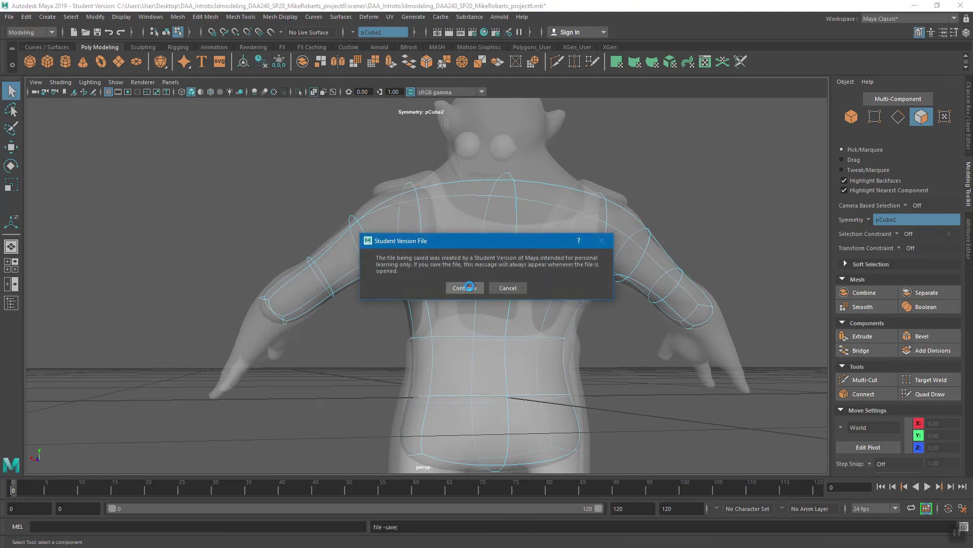
pyautogui.click(467, 286)
pyautogui.click(296, 294)
pyautogui.keyDown('alt'); pyautogui.moveTo(297, 294); pyautogui.dragTo(557, 308); pyautogui.keyUp('alt')
pyautogui.click(629, 286)
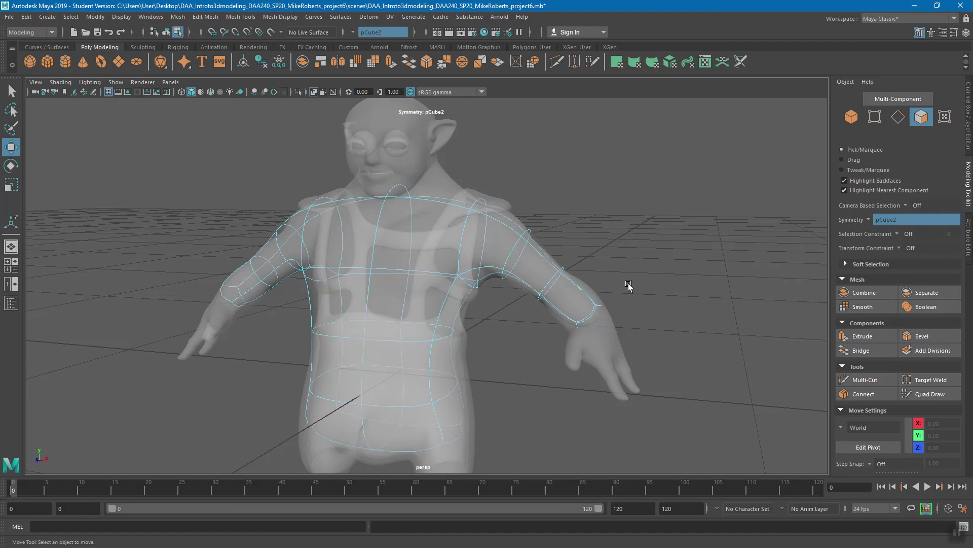